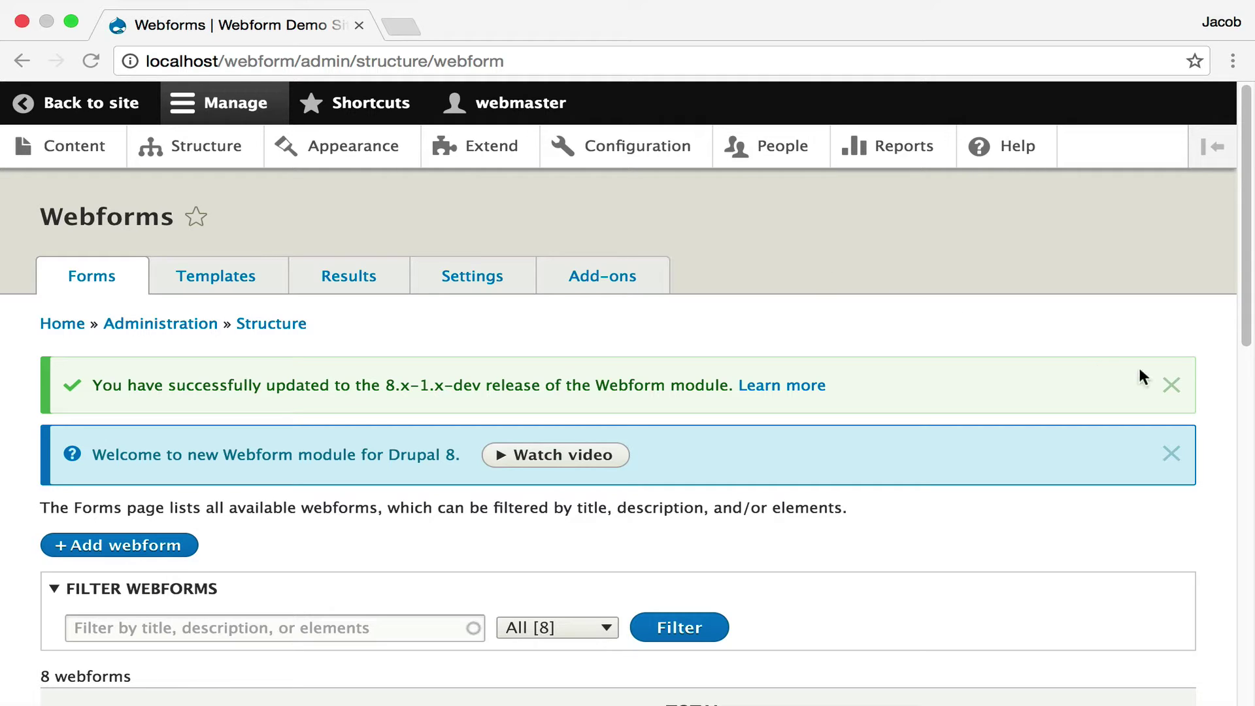
# Dismiss the module update notice above the Forms table.
pyautogui.click(1171, 384)
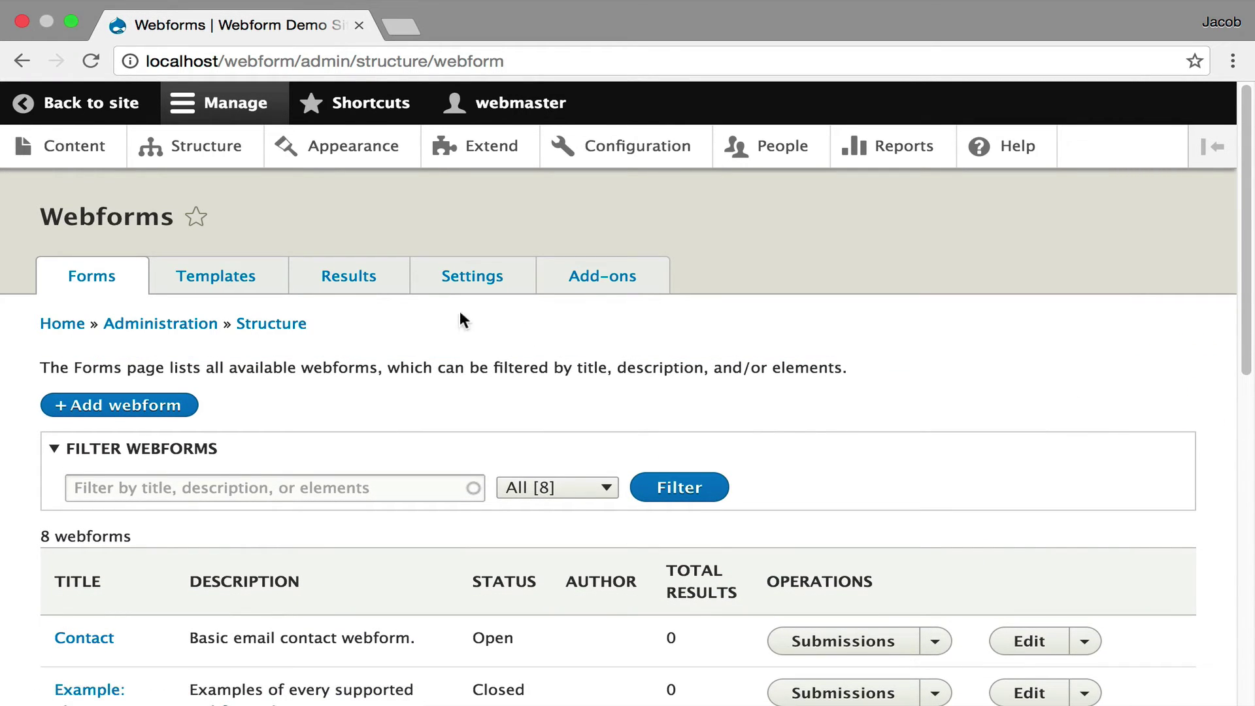
pyautogui.scroll(-1, 410, 380)
pyautogui.scroll(-4, 410, 380)
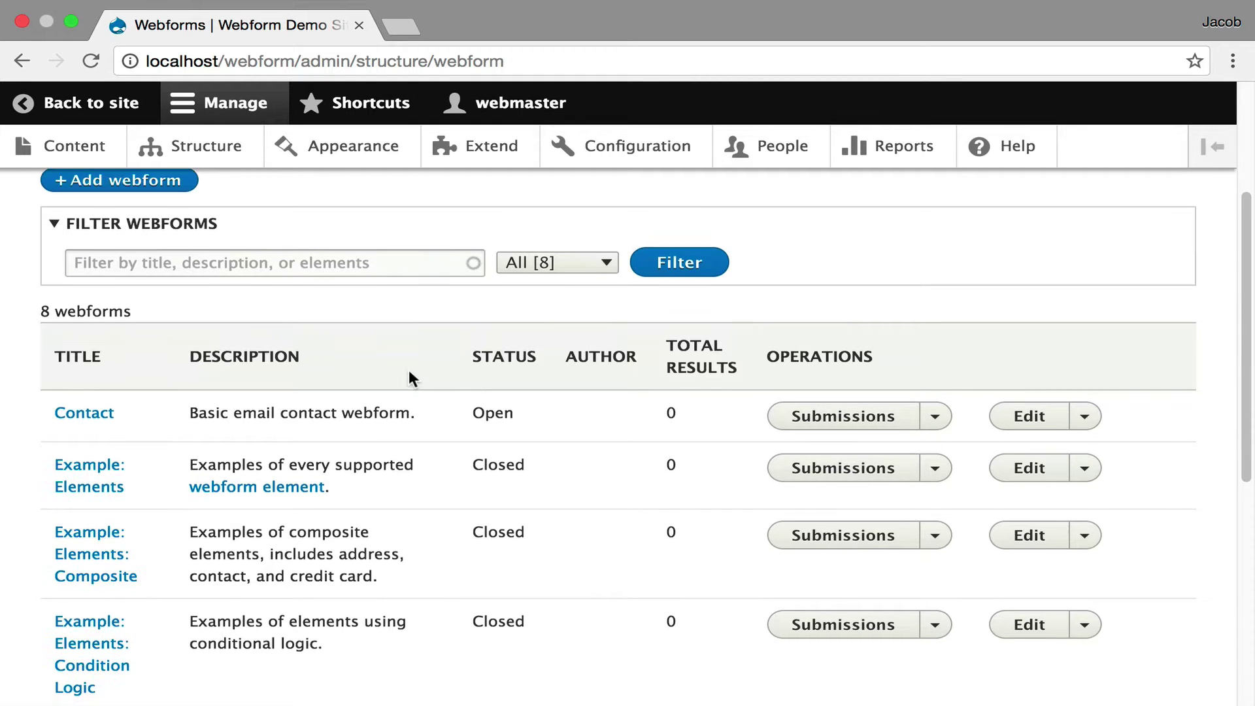
pyautogui.scroll(3, 409, 380)
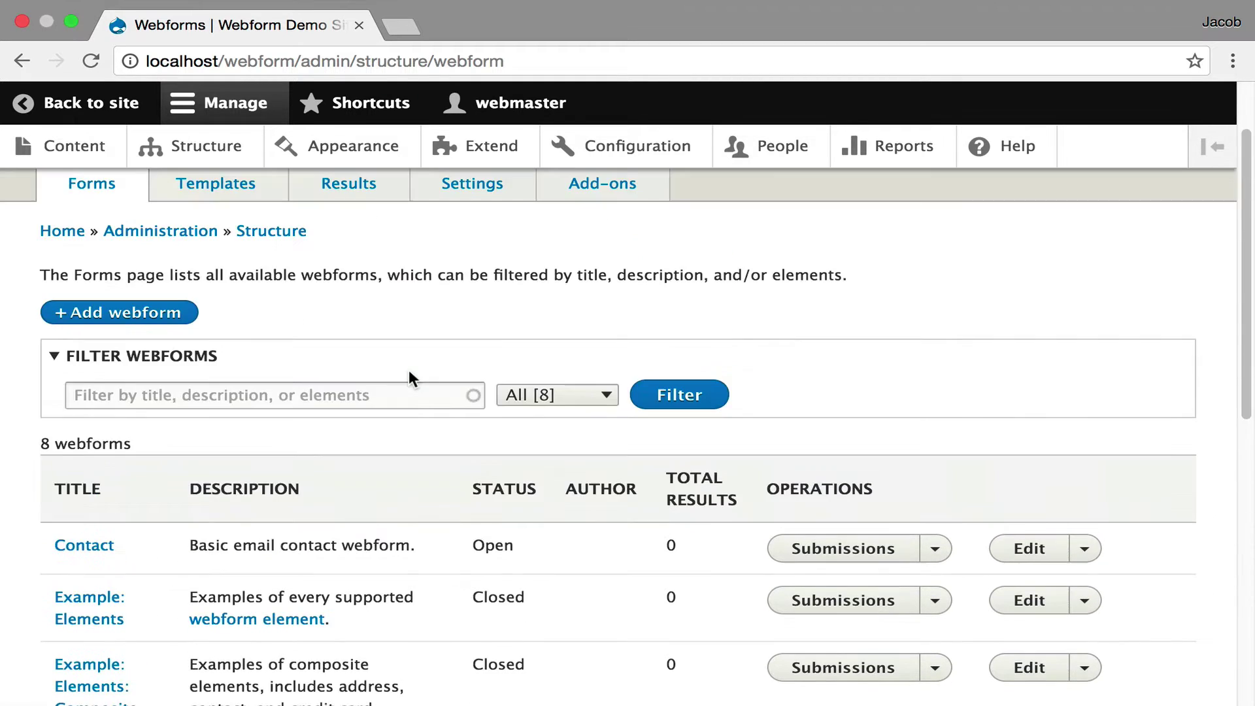
pyautogui.click(363, 394)
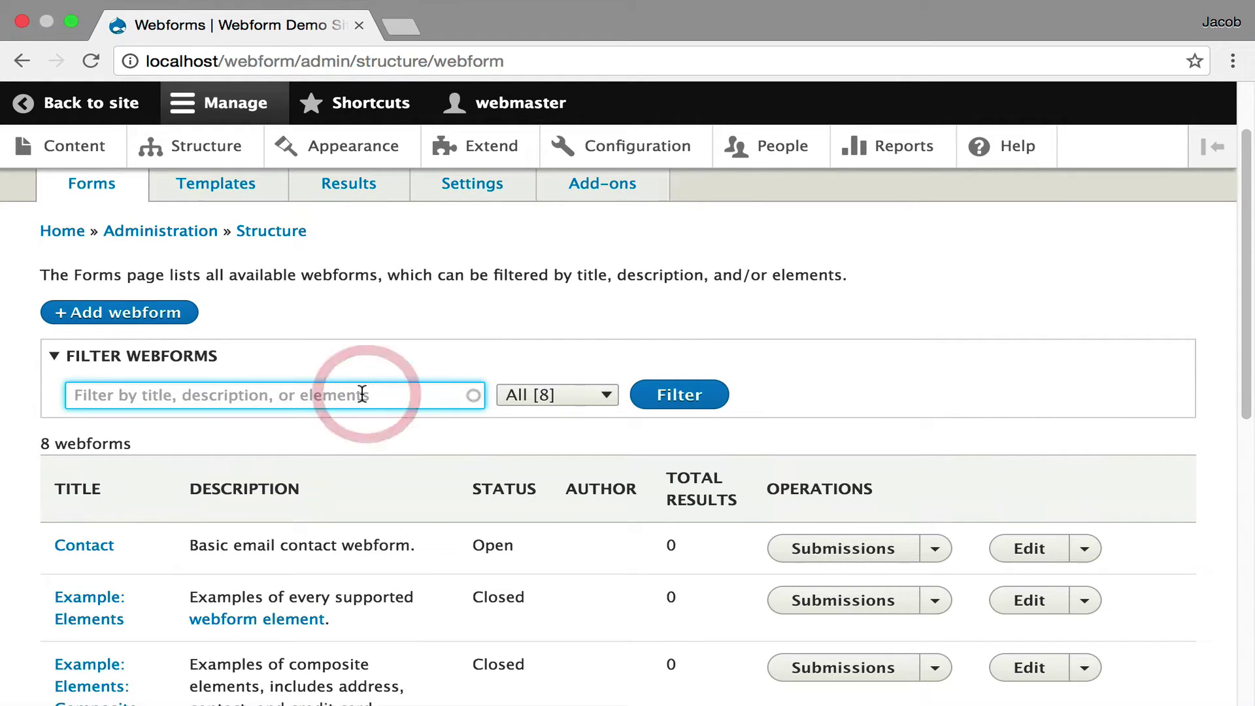
pyautogui.write('Co')
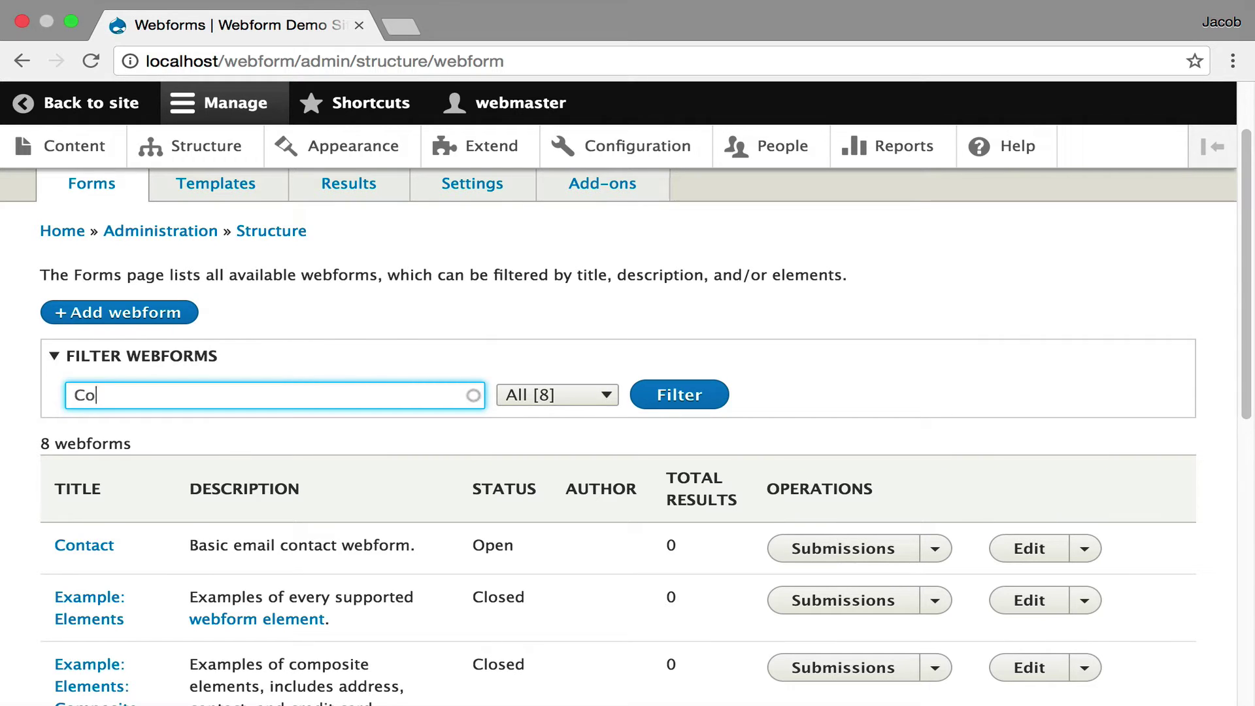
pyautogui.write('nt')
pyautogui.press('Down')
pyautogui.press('Return')
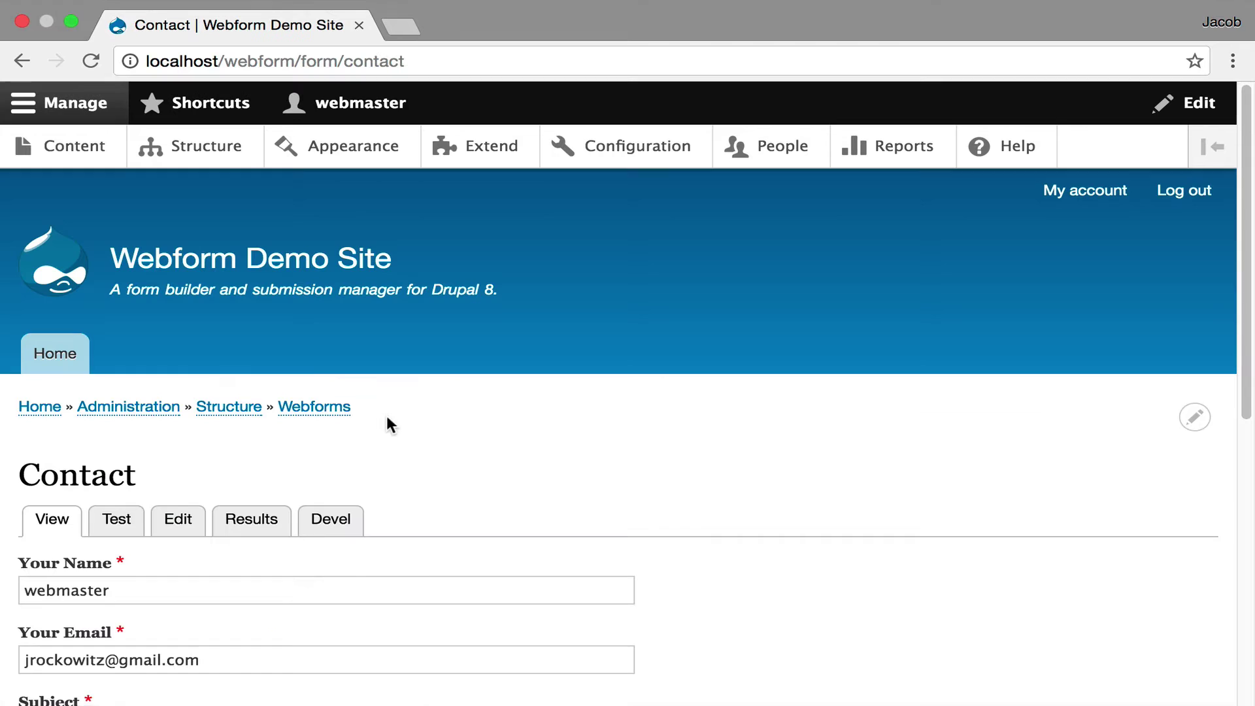
pyautogui.click(21, 62)
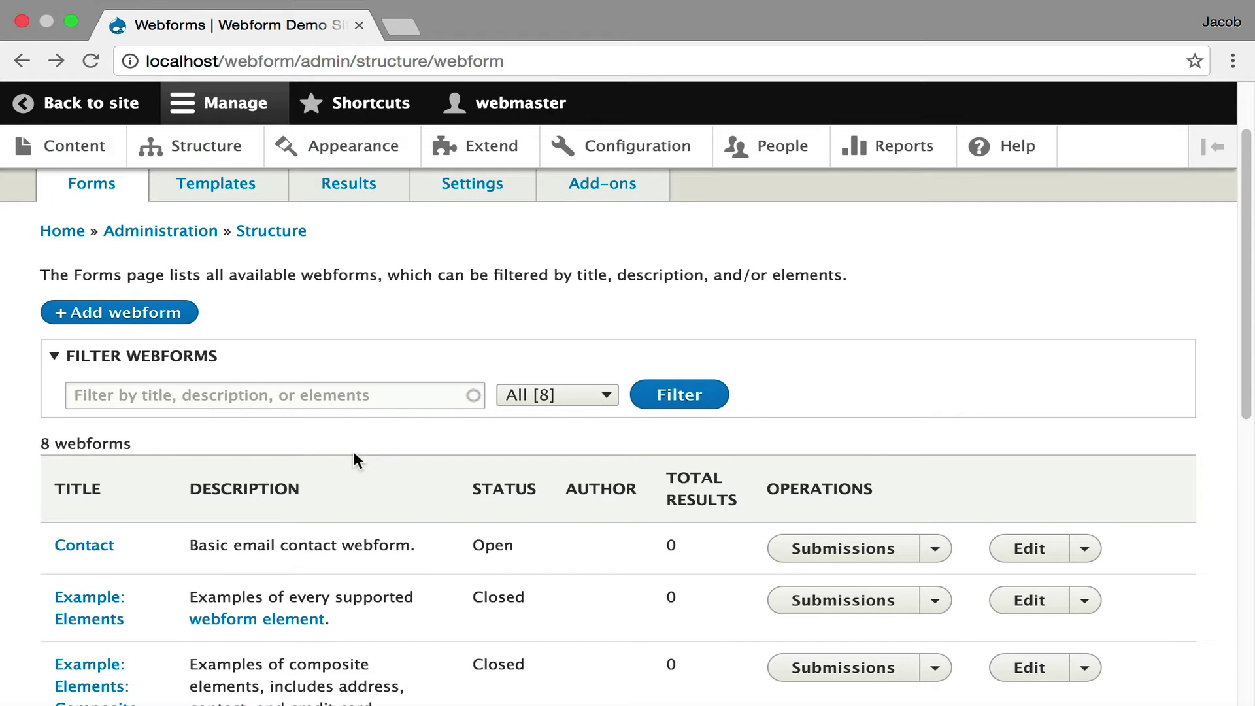
# Add a webform titled 'Custom Form' with an editable machine name and admin description, save it, and return to the webforms list.
pyautogui.click(138, 313)
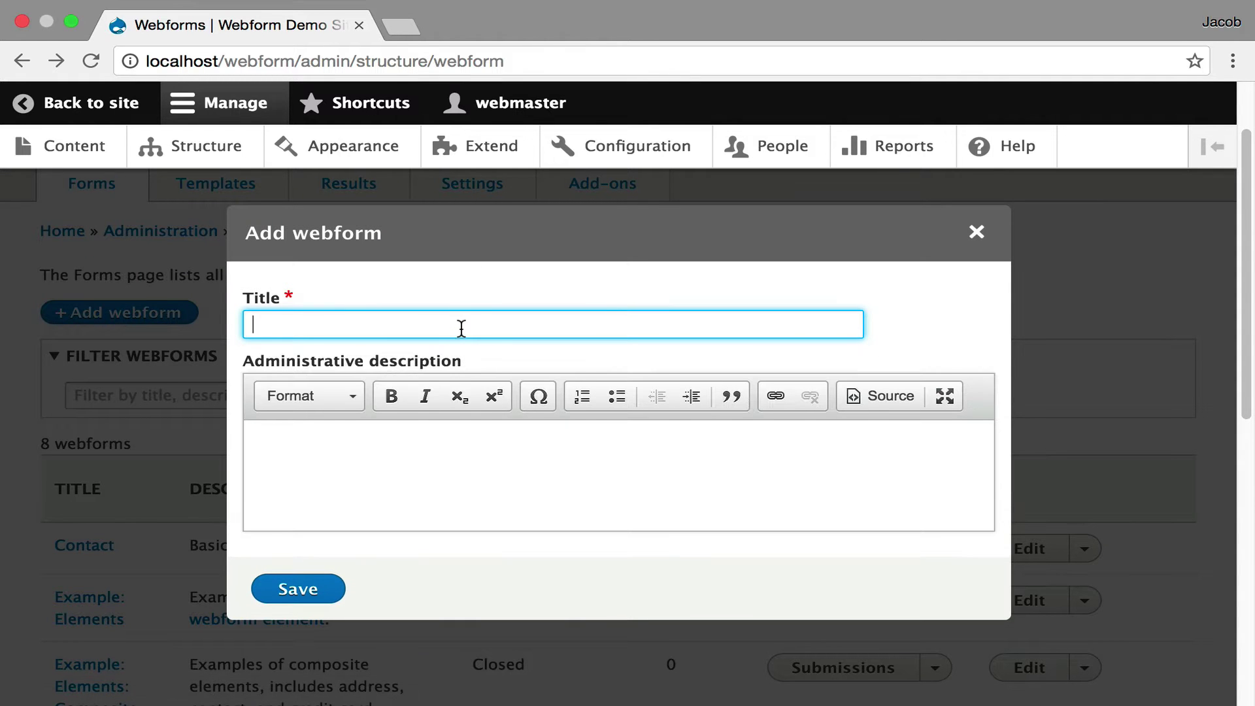
pyautogui.write('Custom Form')
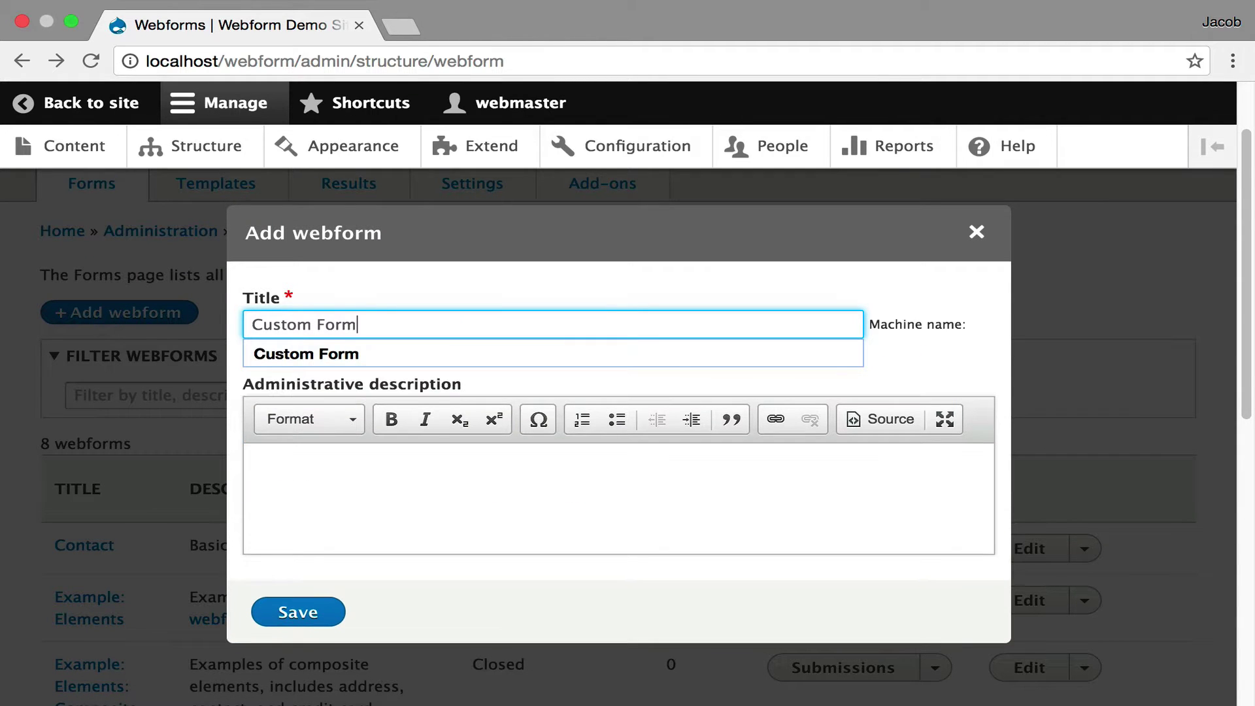
pyautogui.click(946, 364)
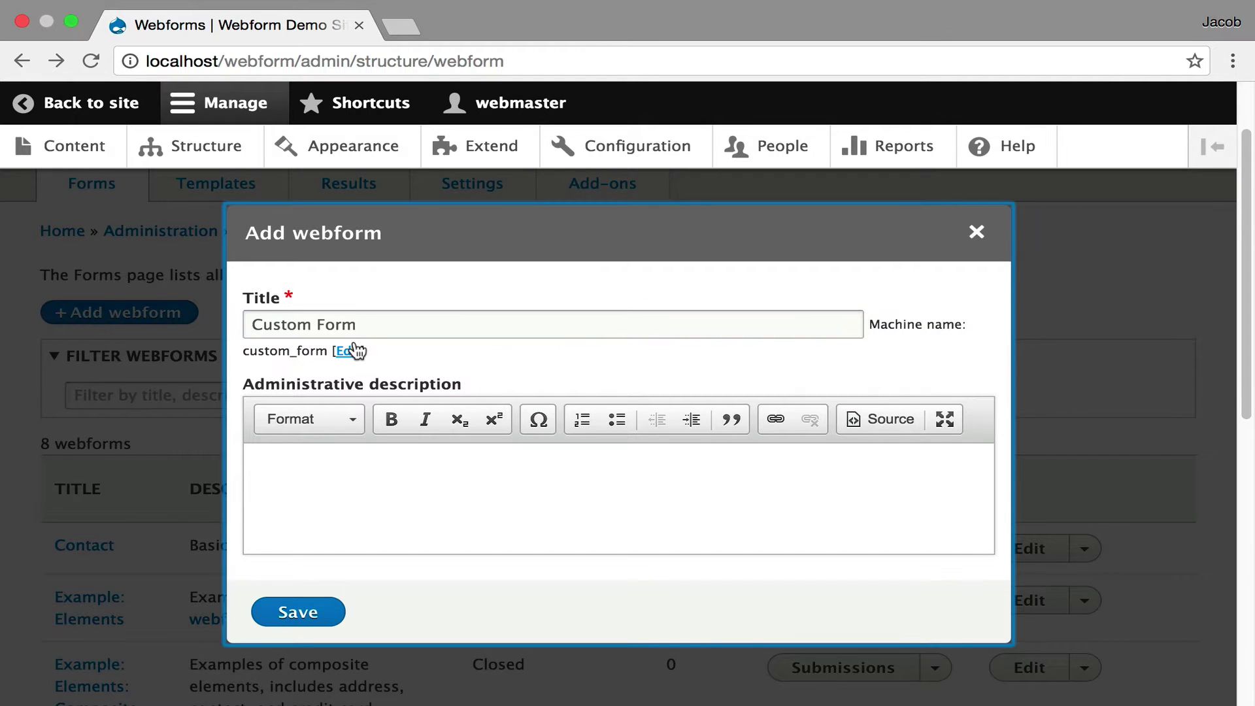
pyautogui.click(349, 351)
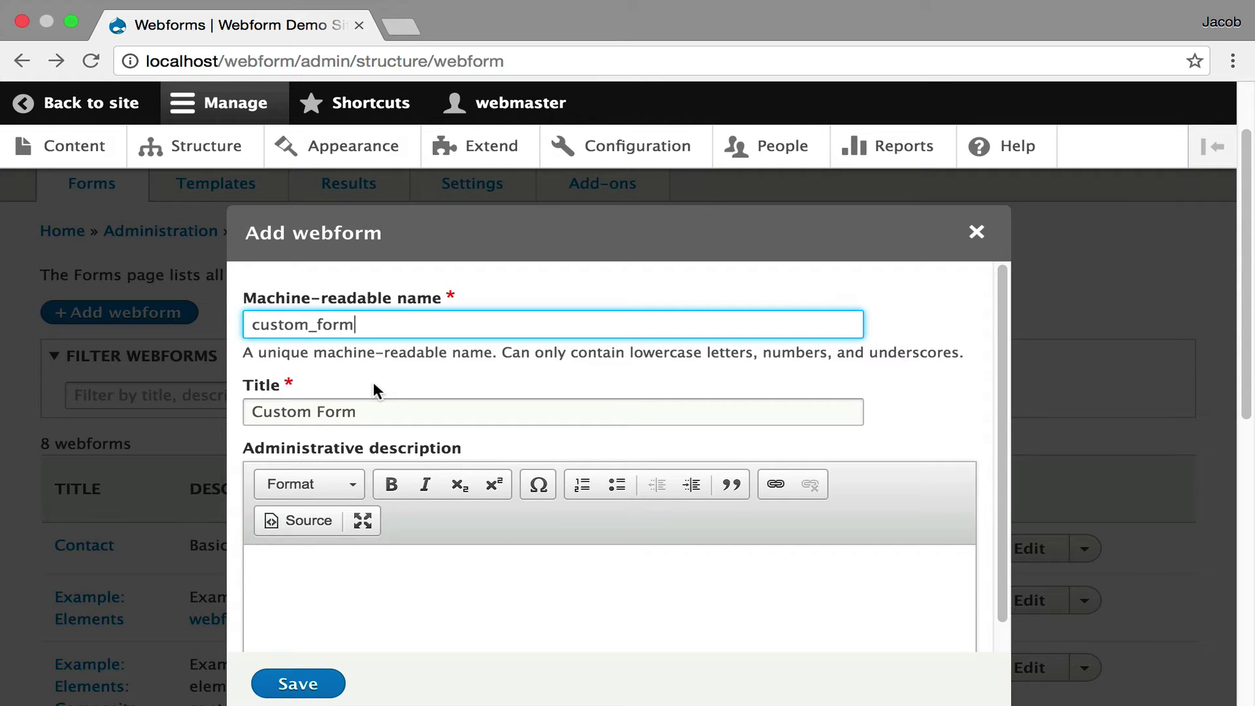
pyautogui.click(364, 589)
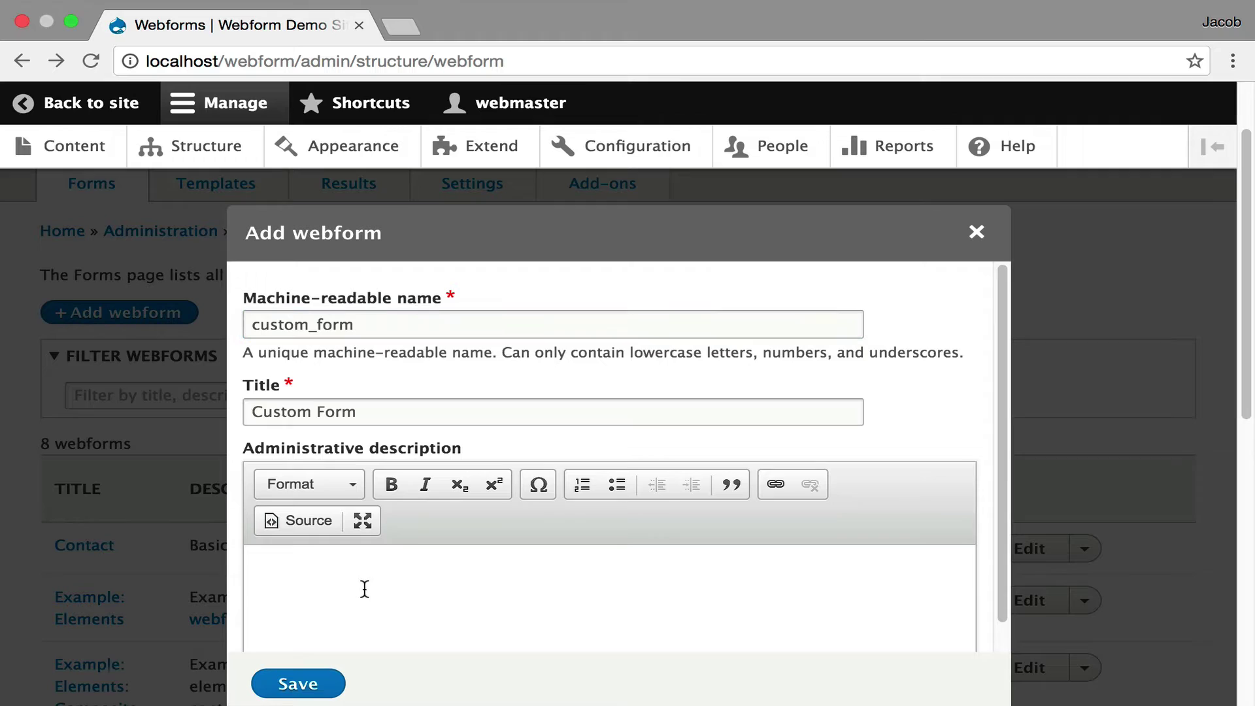
pyautogui.write('This ')
pyautogui.write('is an admin')
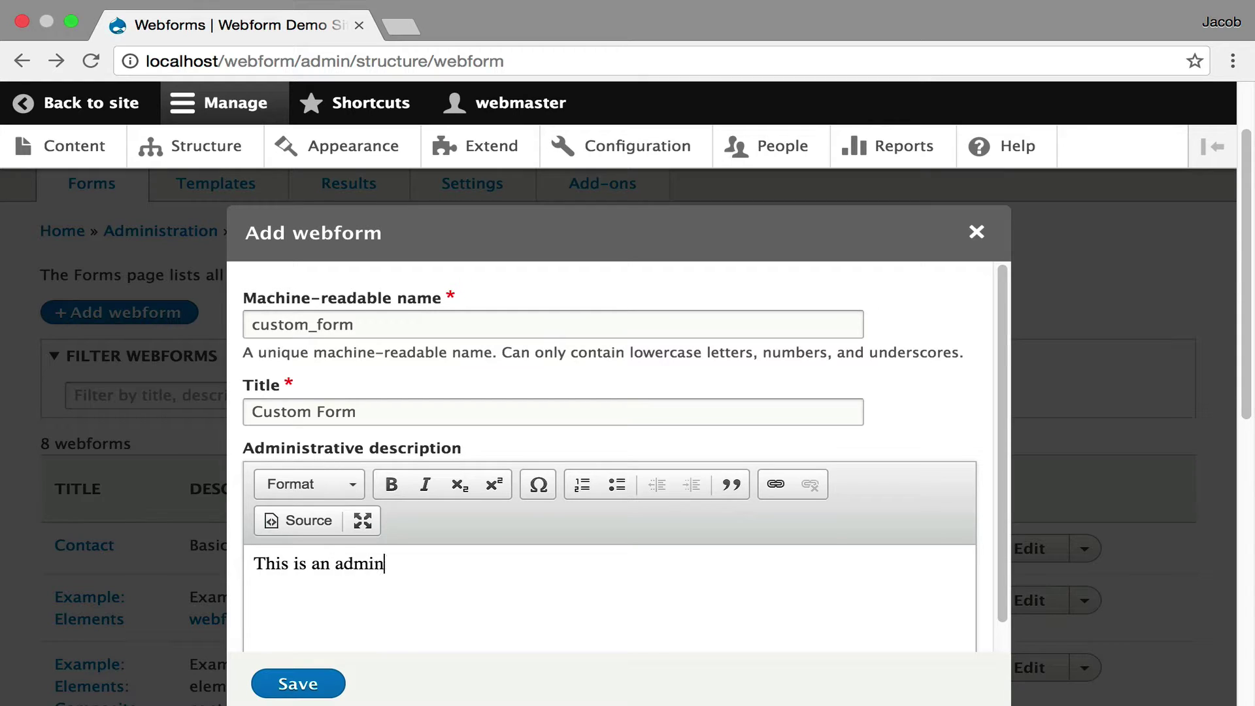
pyautogui.write(' scrip')
pyautogui.press('BackSpace')
pyautogui.press('BackSpace')
pyautogui.press('BackSpace')
pyautogui.press('BackSpace')
pyautogui.press('BackSpace')
pyautogui.write('description.')
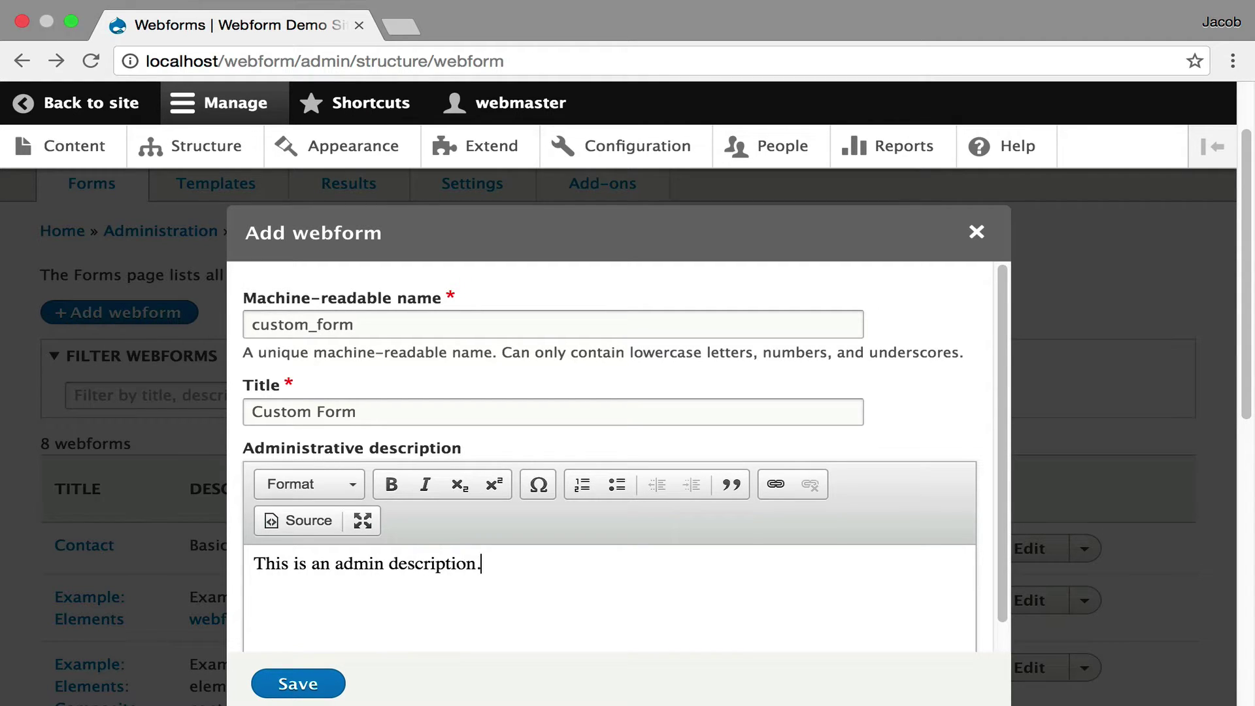
pyautogui.click(324, 681)
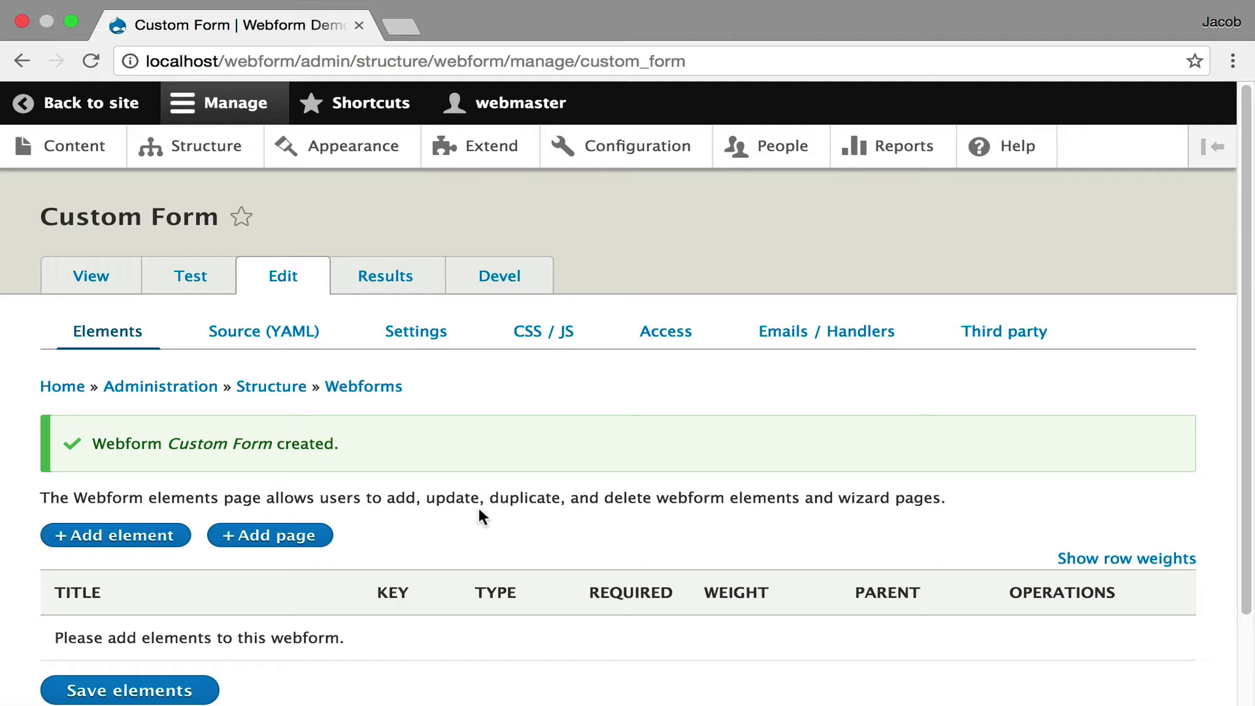
pyautogui.click(383, 389)
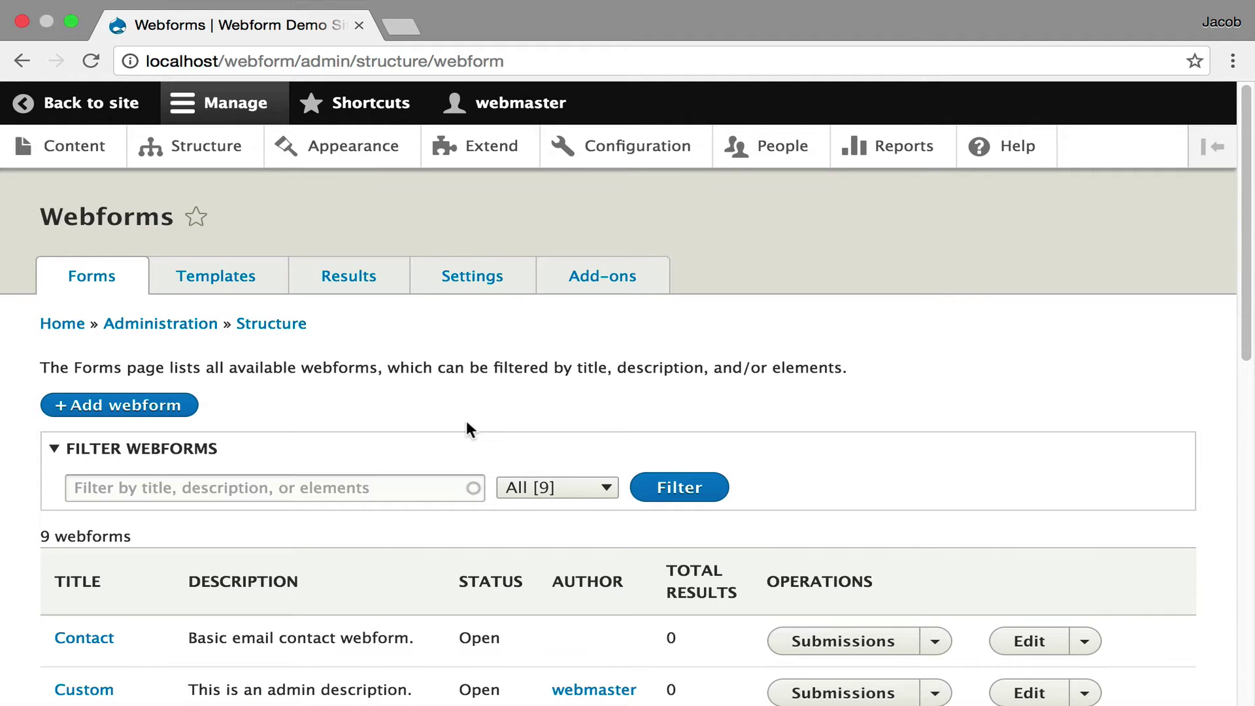
# Browse the Templates list, preview the Job Application template, view its page, and go back to the templates.
pyautogui.click(216, 275)
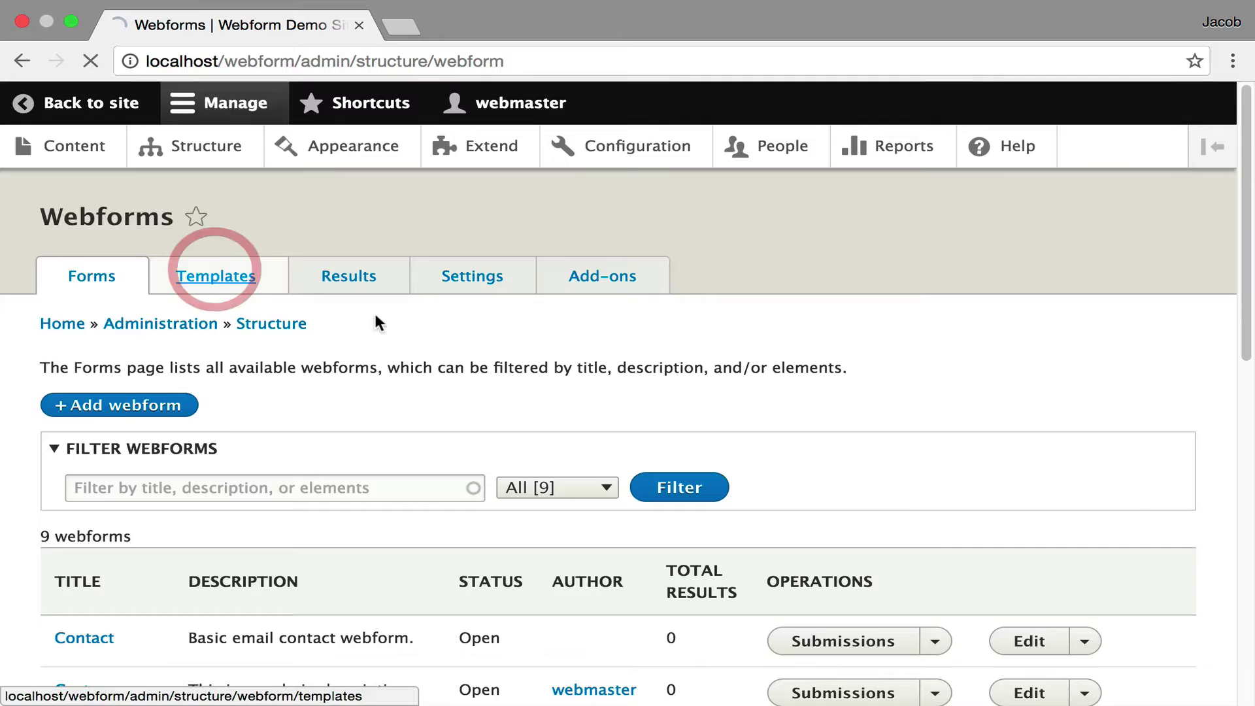
pyautogui.scroll(-3, 462, 383)
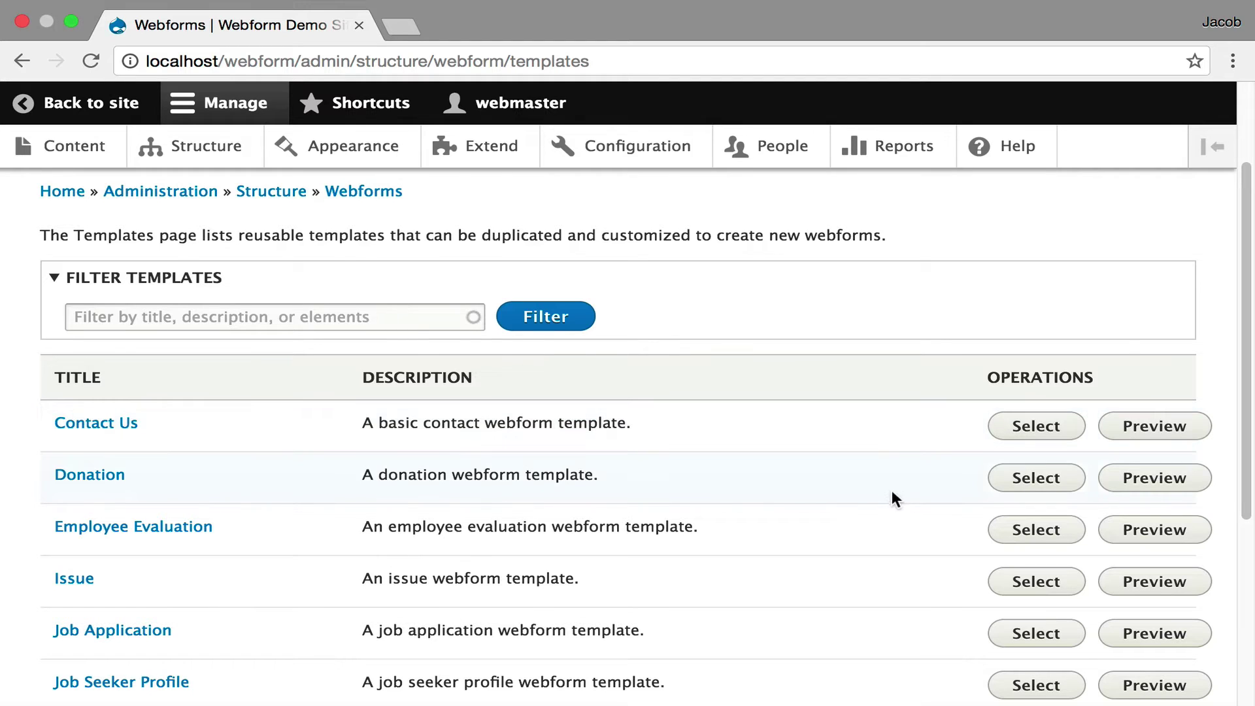
pyautogui.scroll(-1, 655, 492)
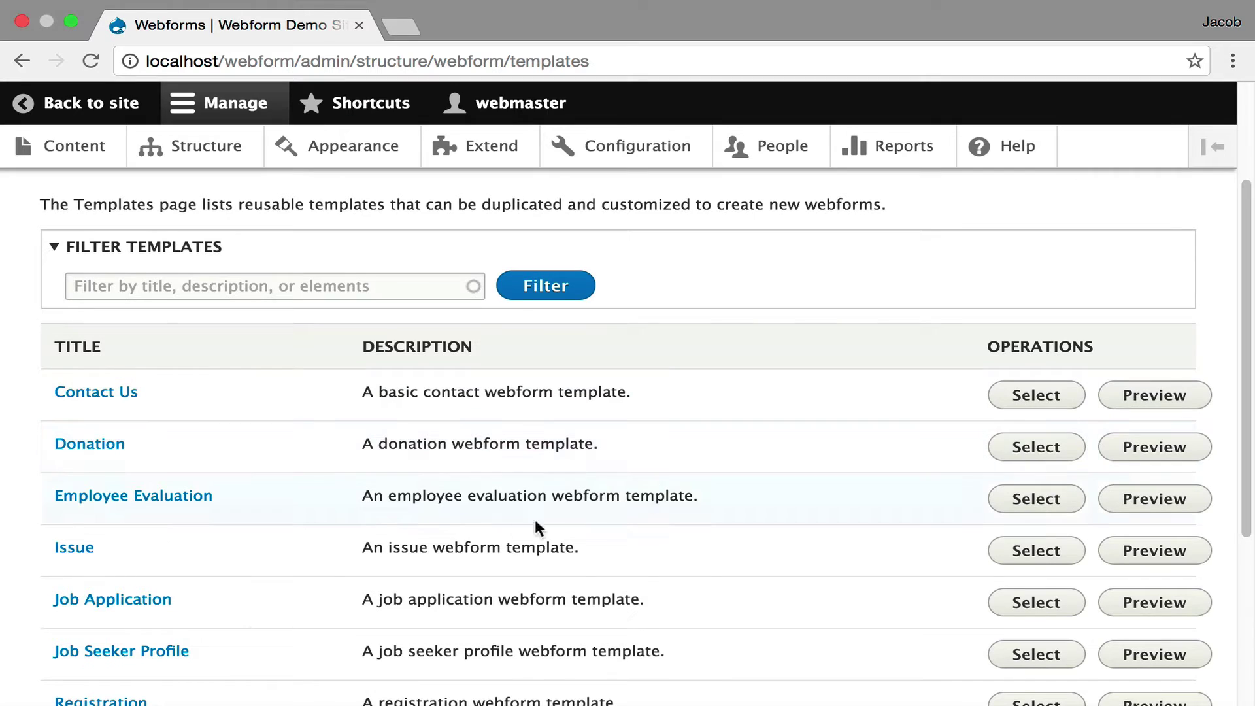
pyautogui.click(1173, 603)
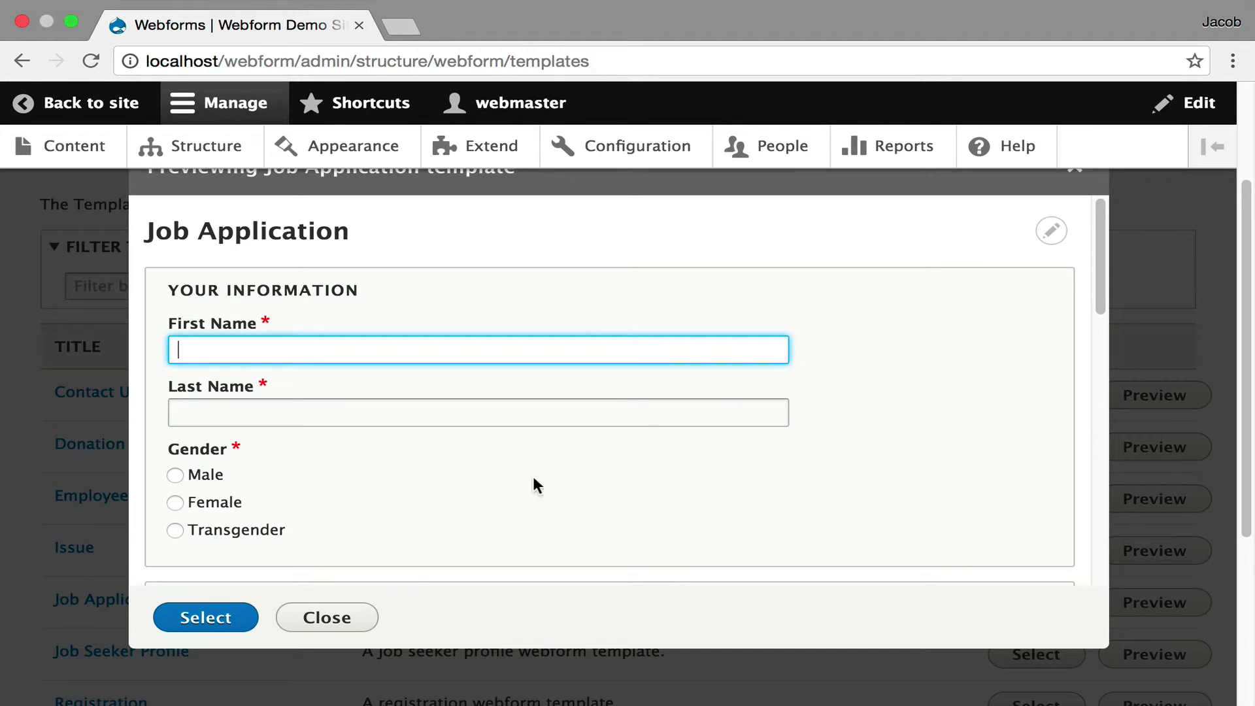
pyautogui.click(1074, 171)
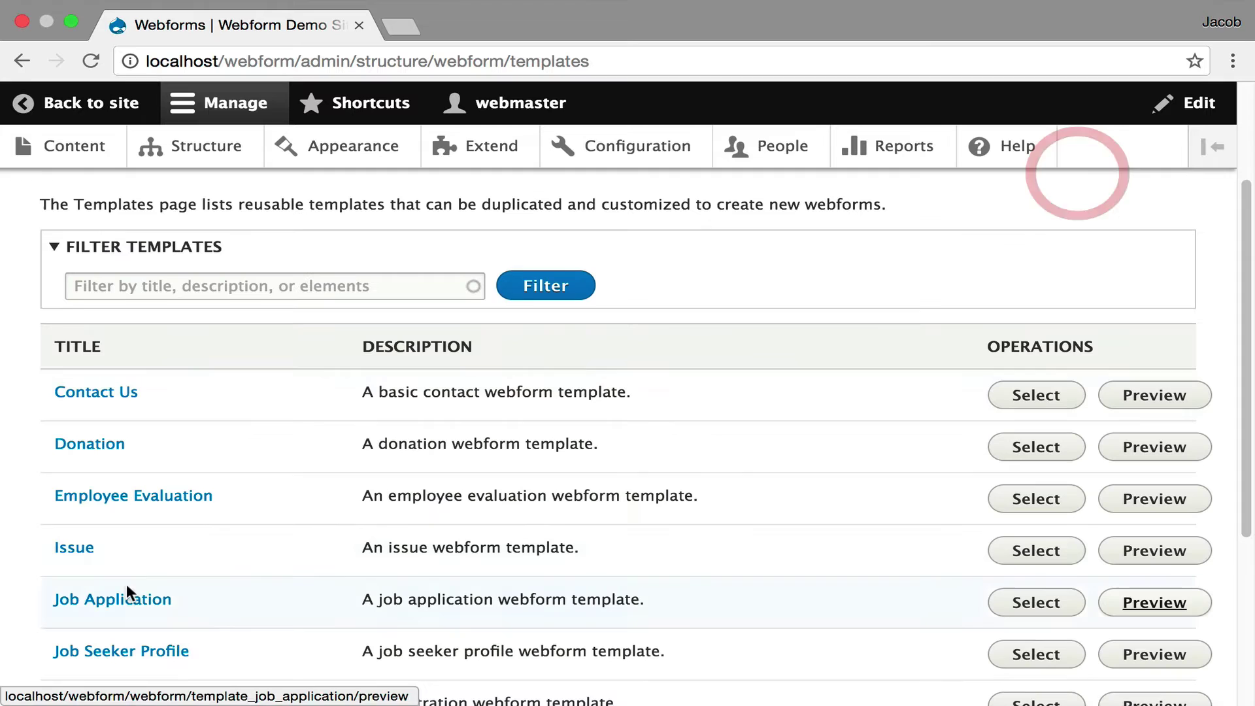
pyautogui.click(101, 606)
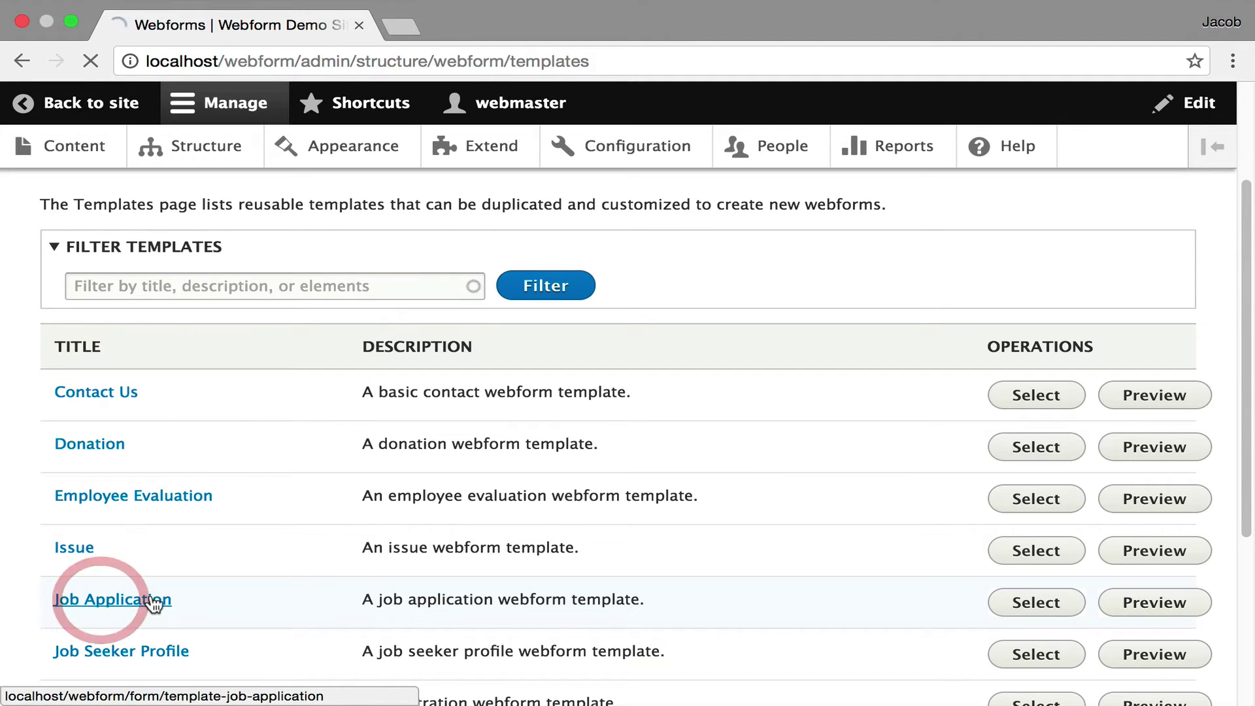
pyautogui.scroll(-1, 361, 559)
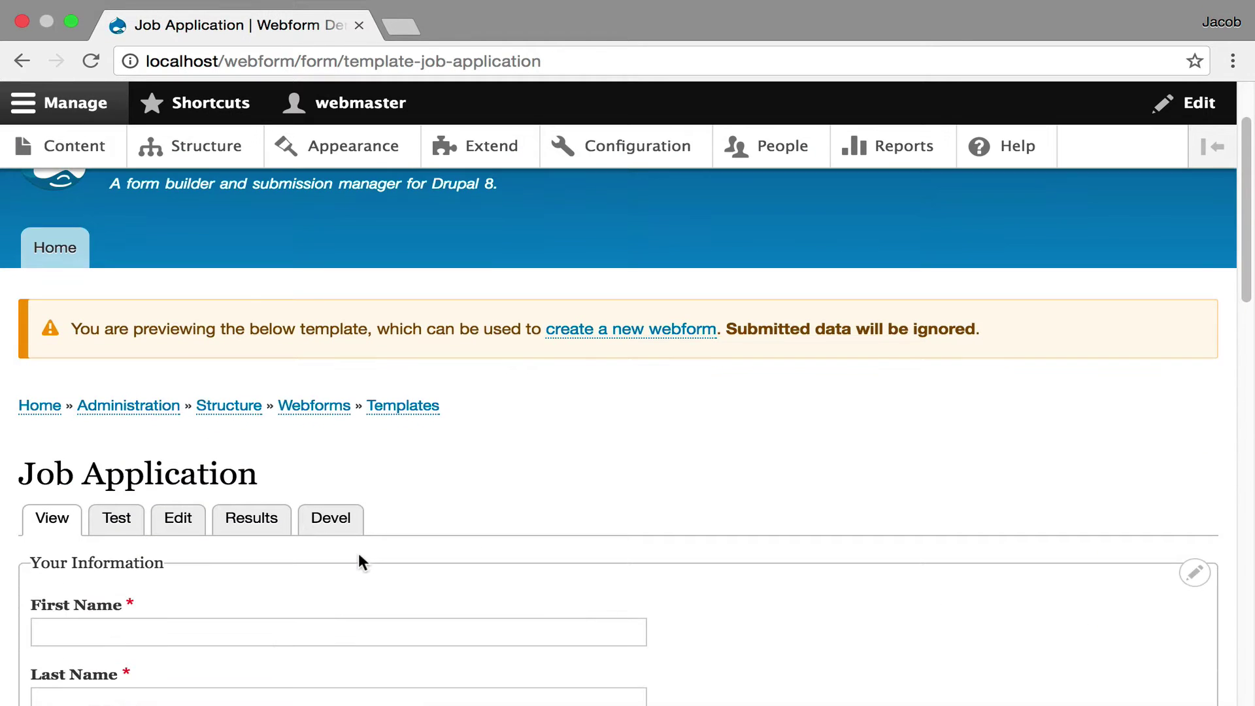
pyautogui.scroll(-3, 359, 552)
pyautogui.scroll(-2, 358, 561)
pyautogui.scroll(-5, 357, 551)
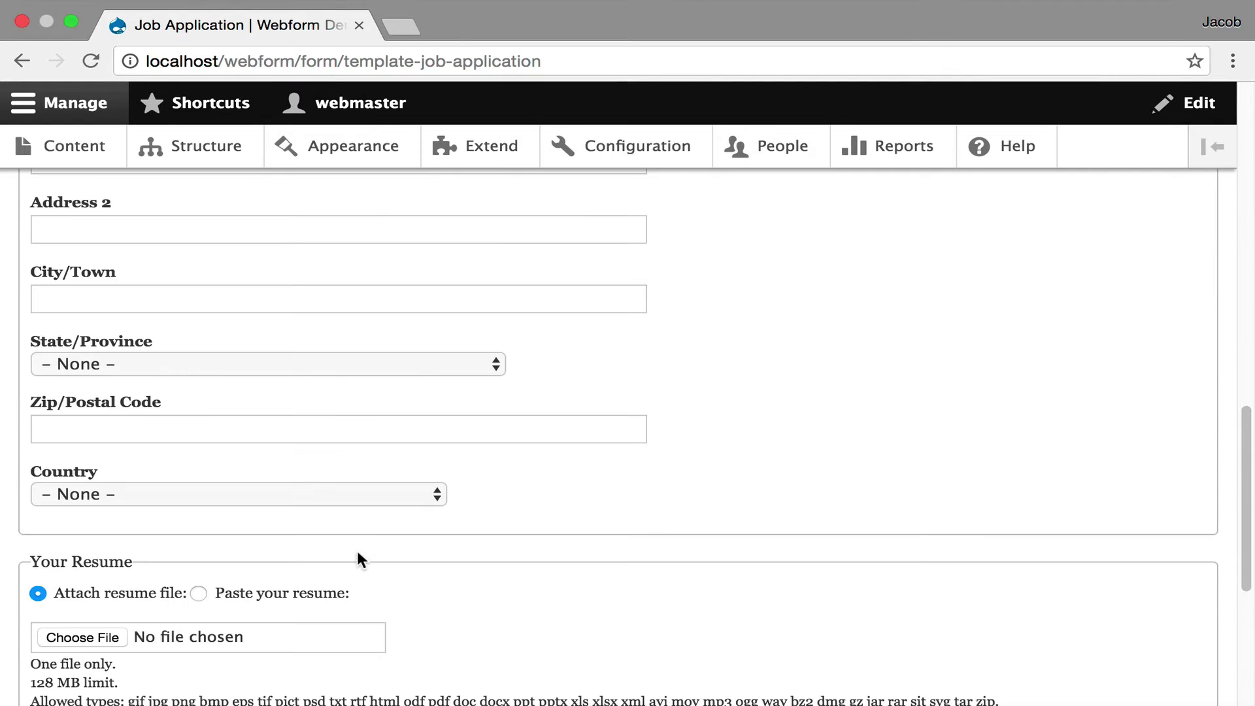
pyautogui.click(20, 61)
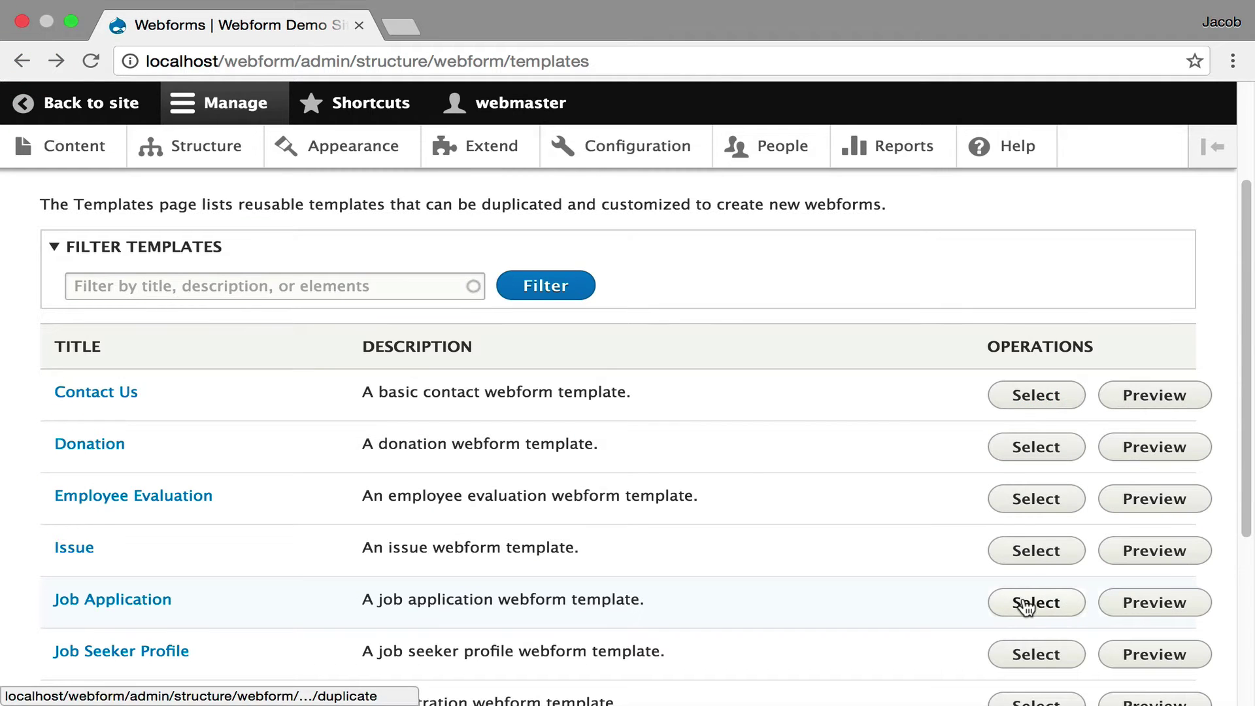
# Duplicate the Job Application template, keeping the job_application machine name, and save the new webform.
pyautogui.click(1035, 603)
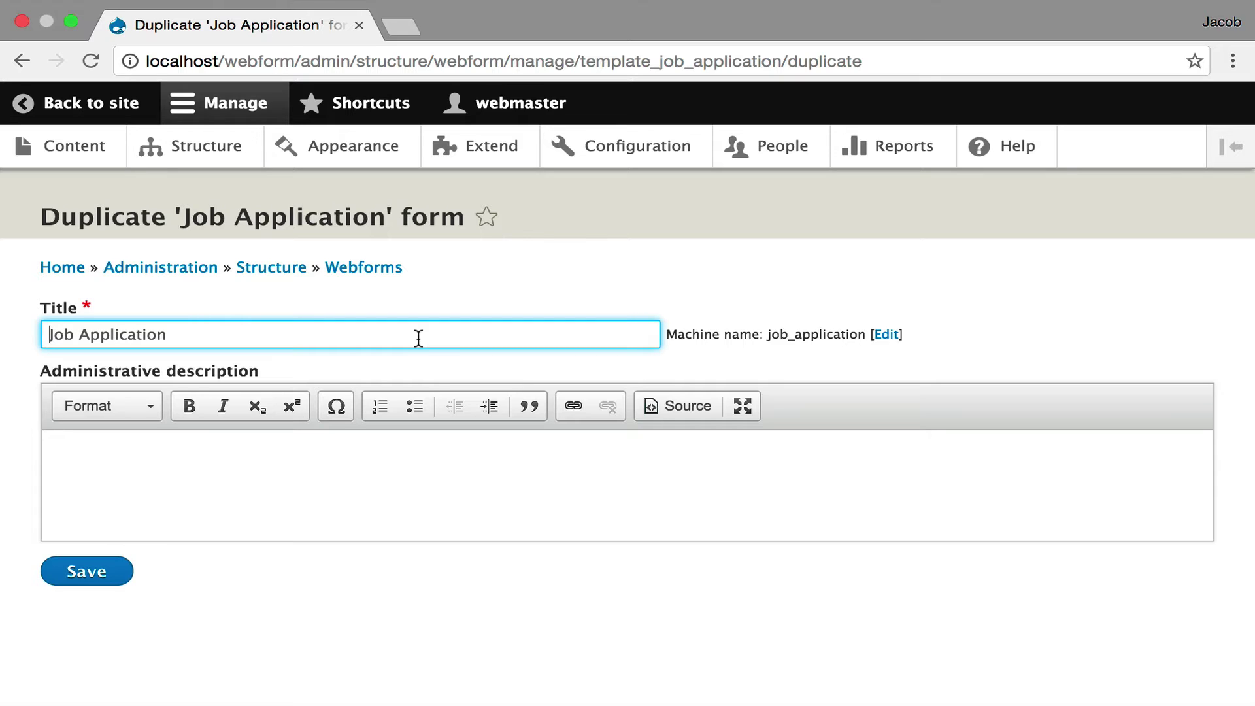
pyautogui.click(770, 331)
pyautogui.moveTo(769, 332); pyautogui.dragTo(866, 334)
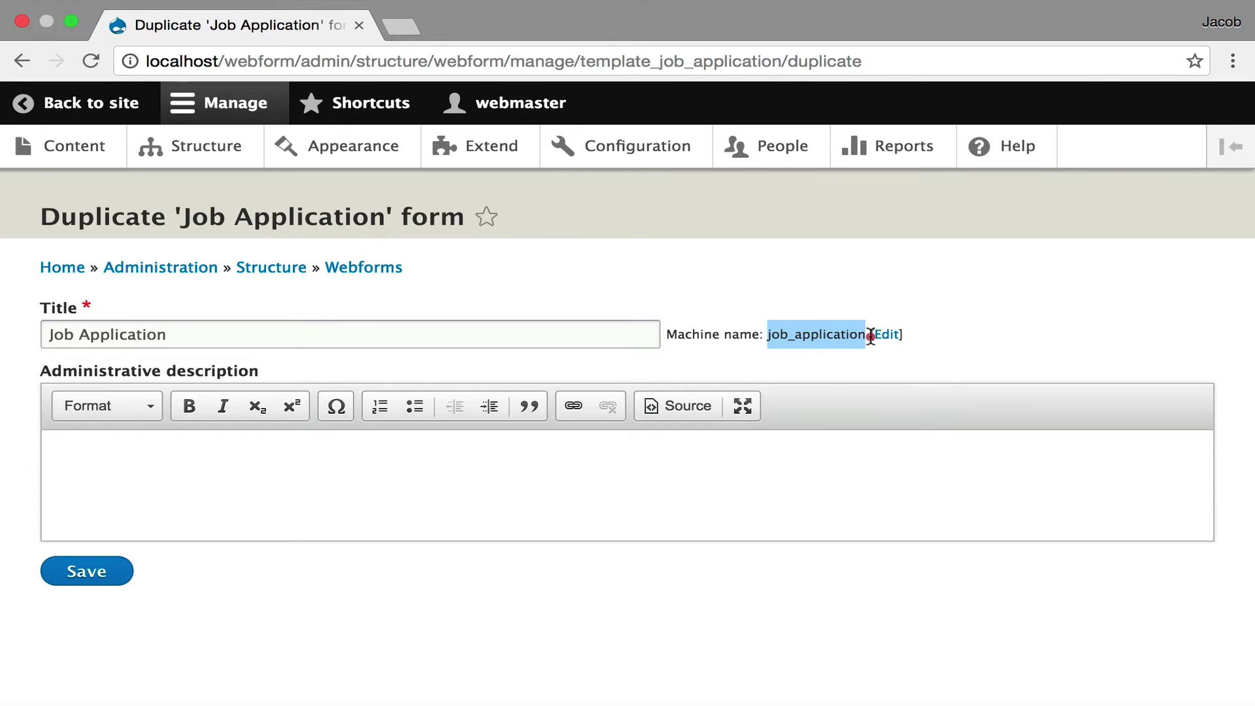
pyautogui.click(79, 577)
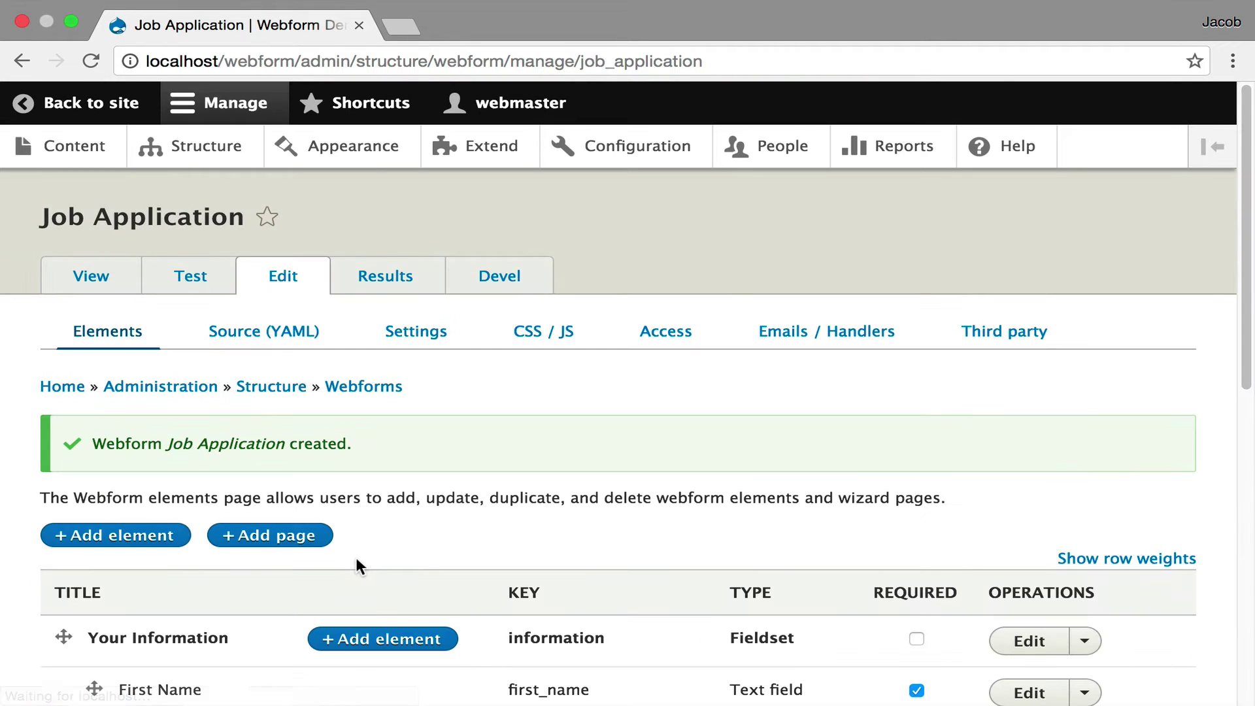
pyautogui.scroll(-5, 601, 480)
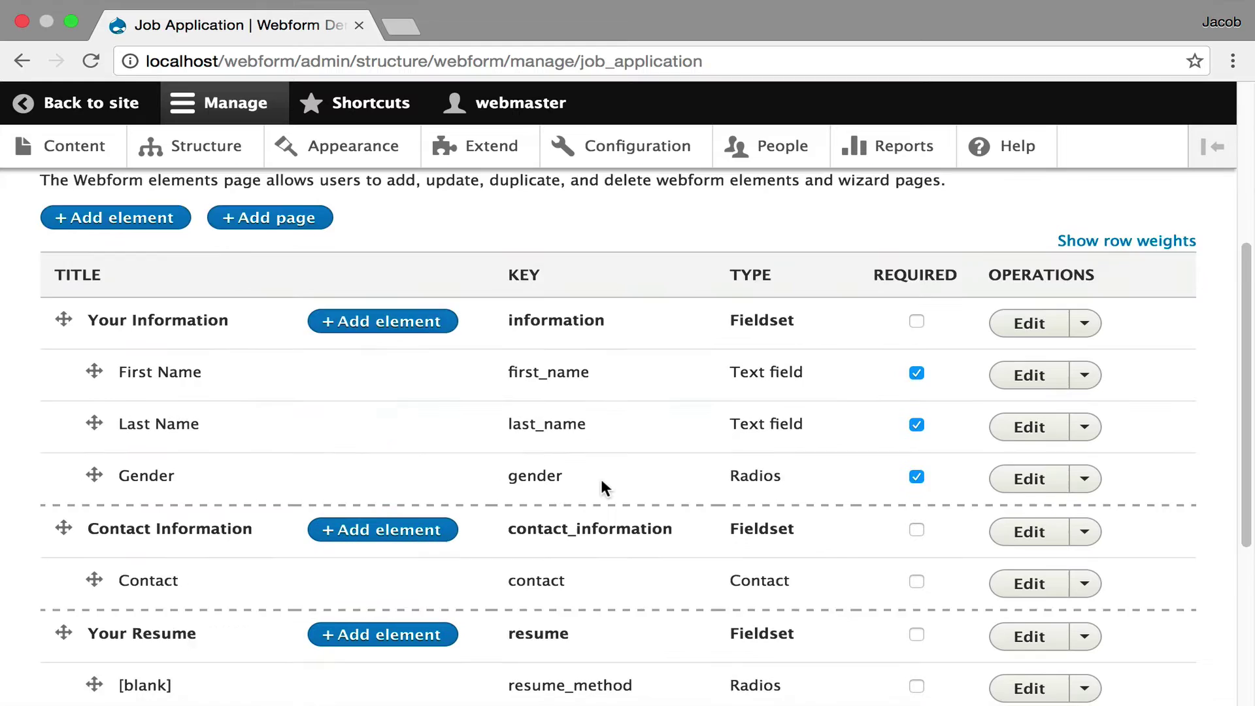
pyautogui.scroll(1, 601, 486)
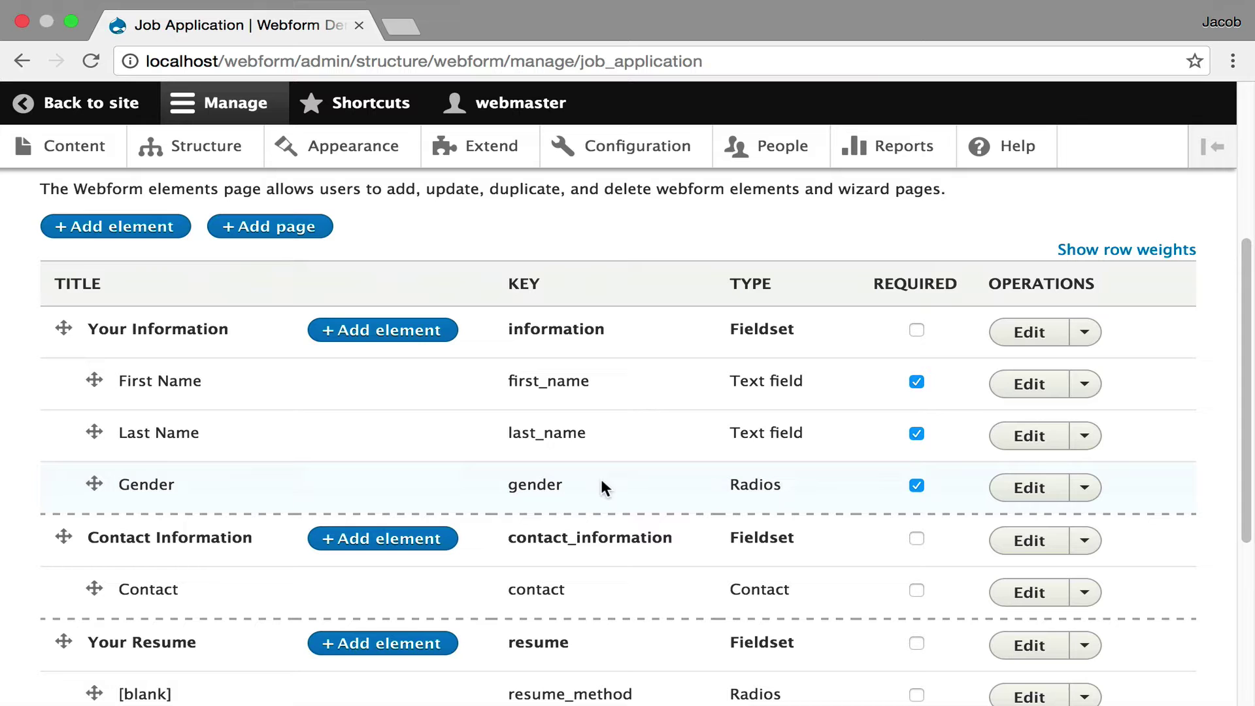
pyautogui.scroll(5, 600, 485)
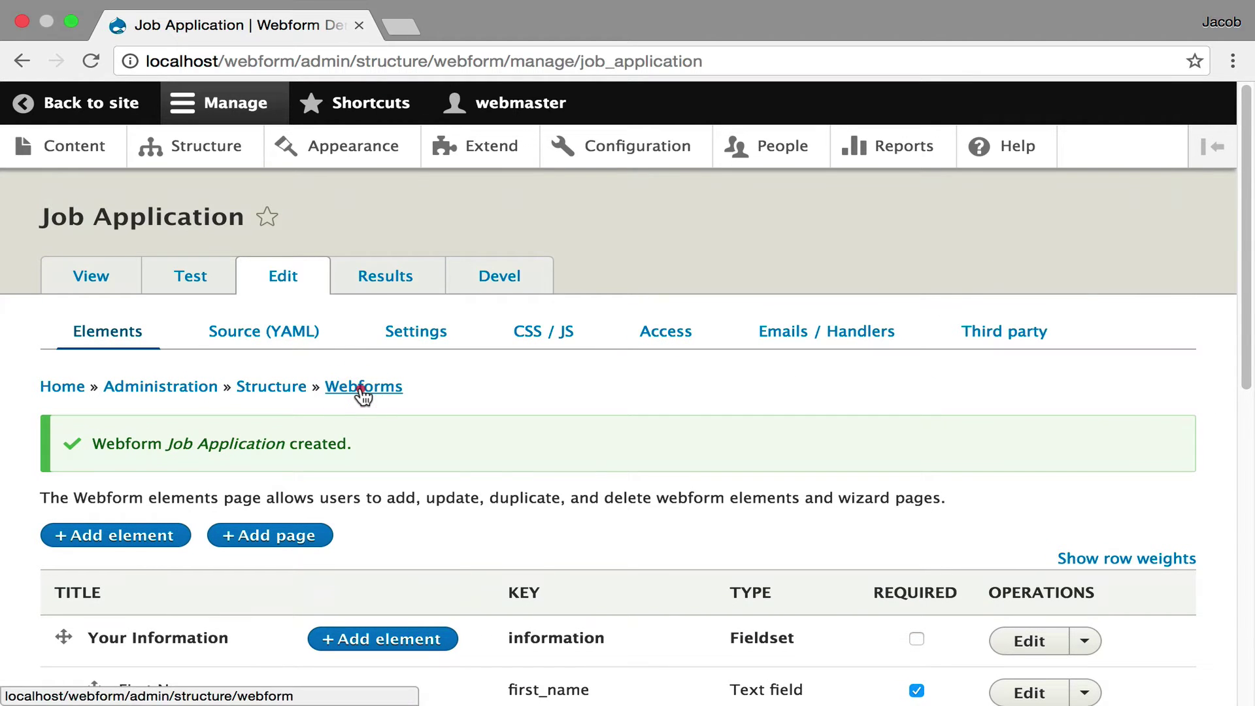
# Return to the webforms list and open the Example: Elements demo form.
pyautogui.click(359, 389)
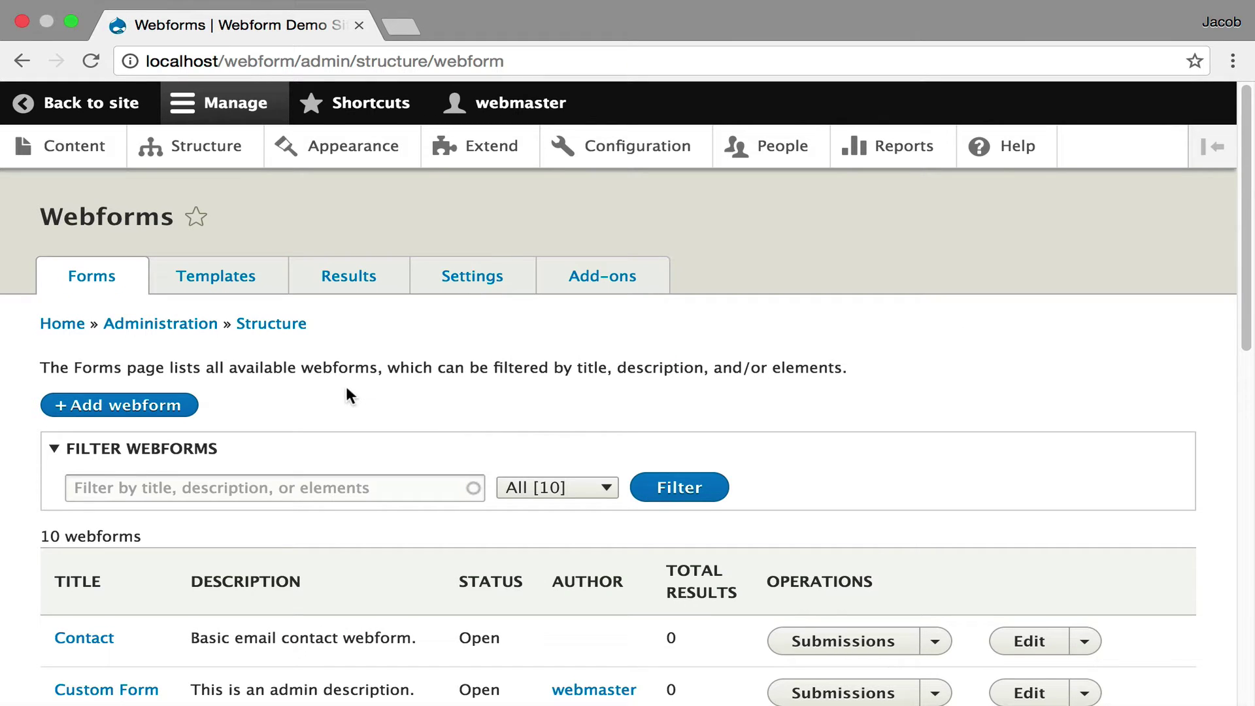
pyautogui.scroll(-2, 345, 388)
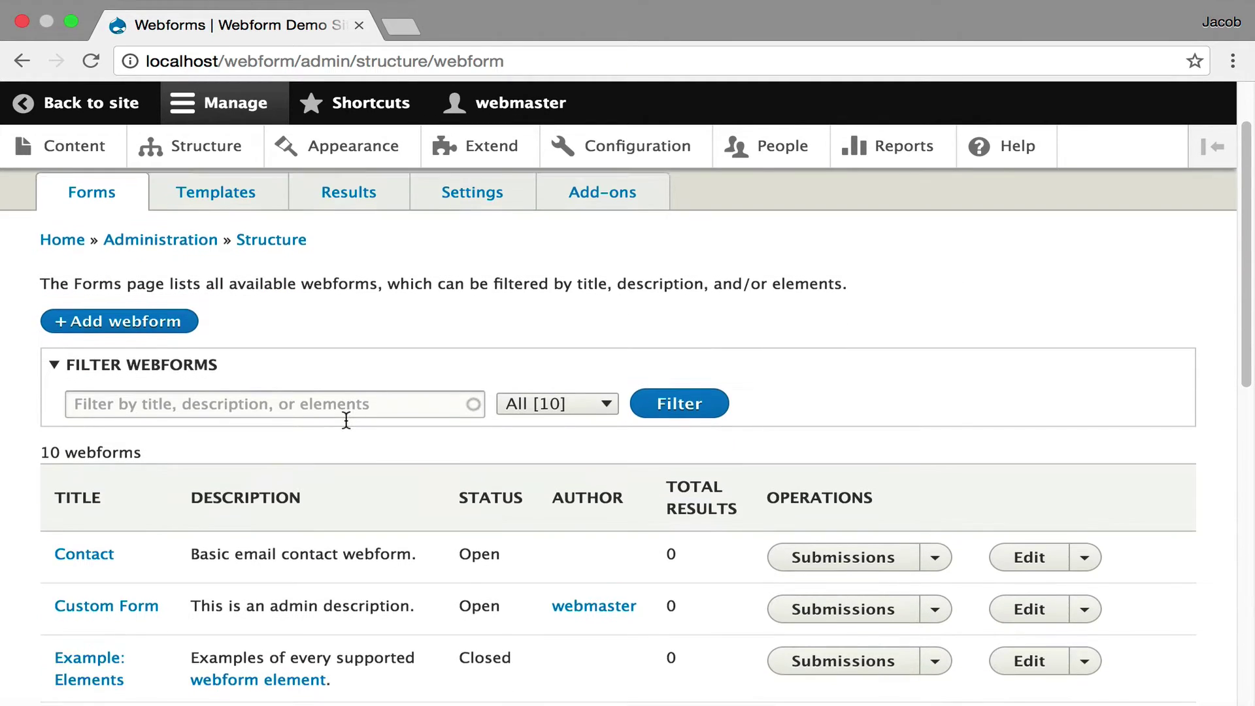
pyautogui.scroll(-2, 346, 420)
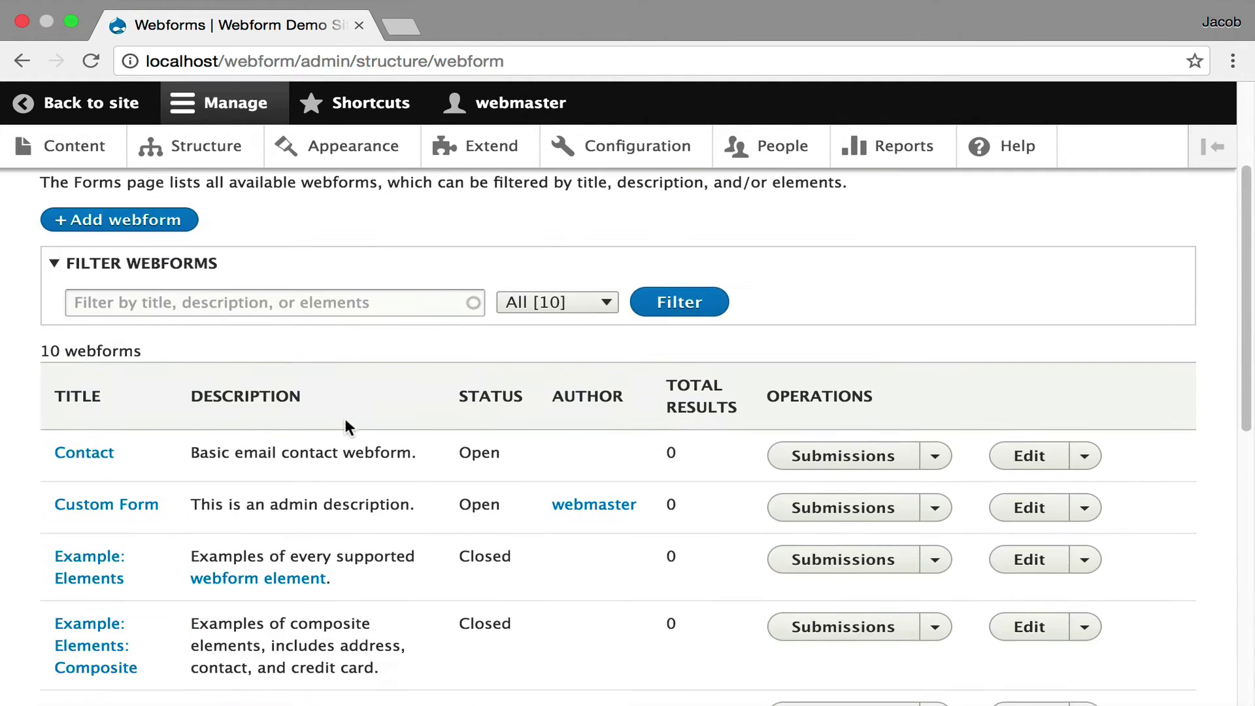
pyautogui.click(109, 568)
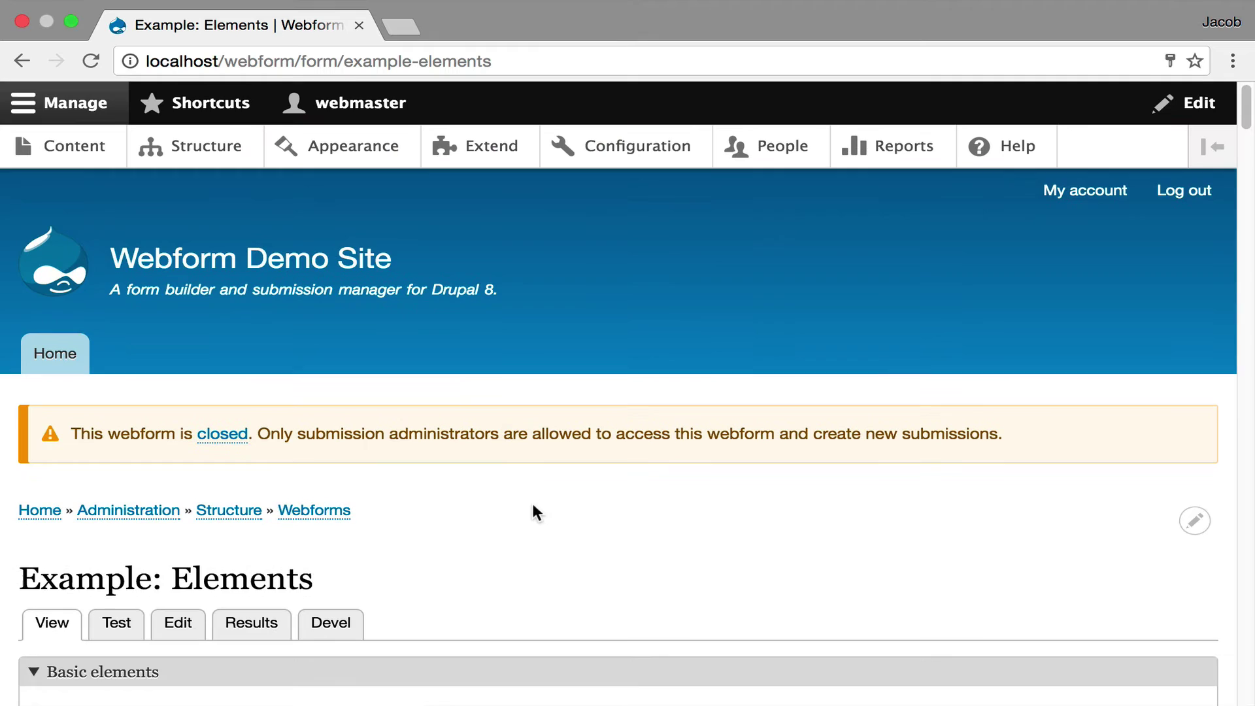
pyautogui.scroll(-3, 533, 505)
pyautogui.scroll(-3, 526, 493)
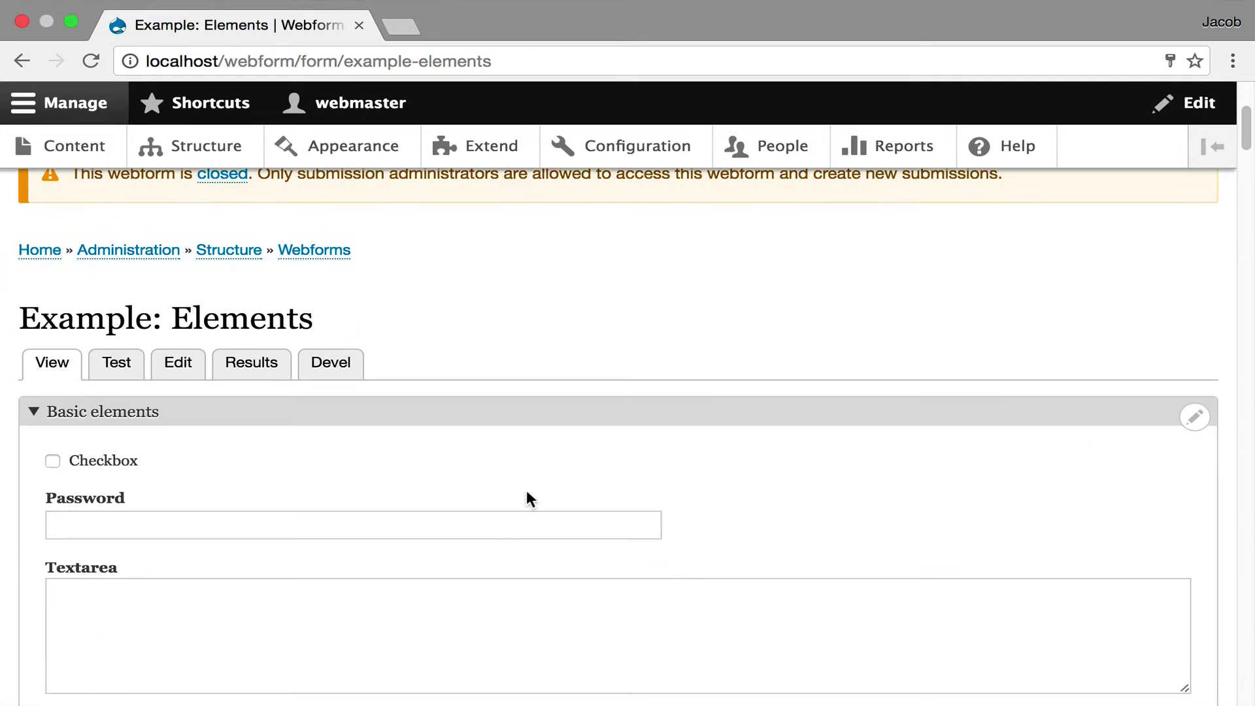
pyautogui.scroll(-2, 497, 482)
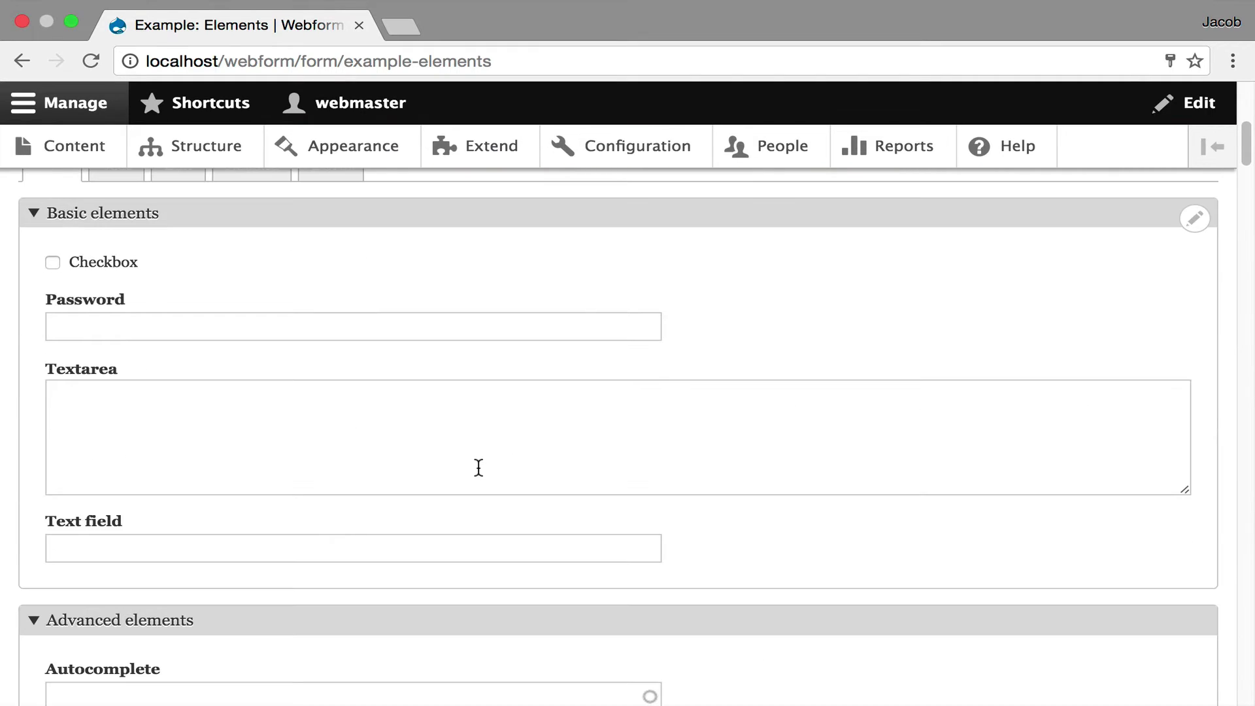
pyautogui.scroll(-1, 479, 468)
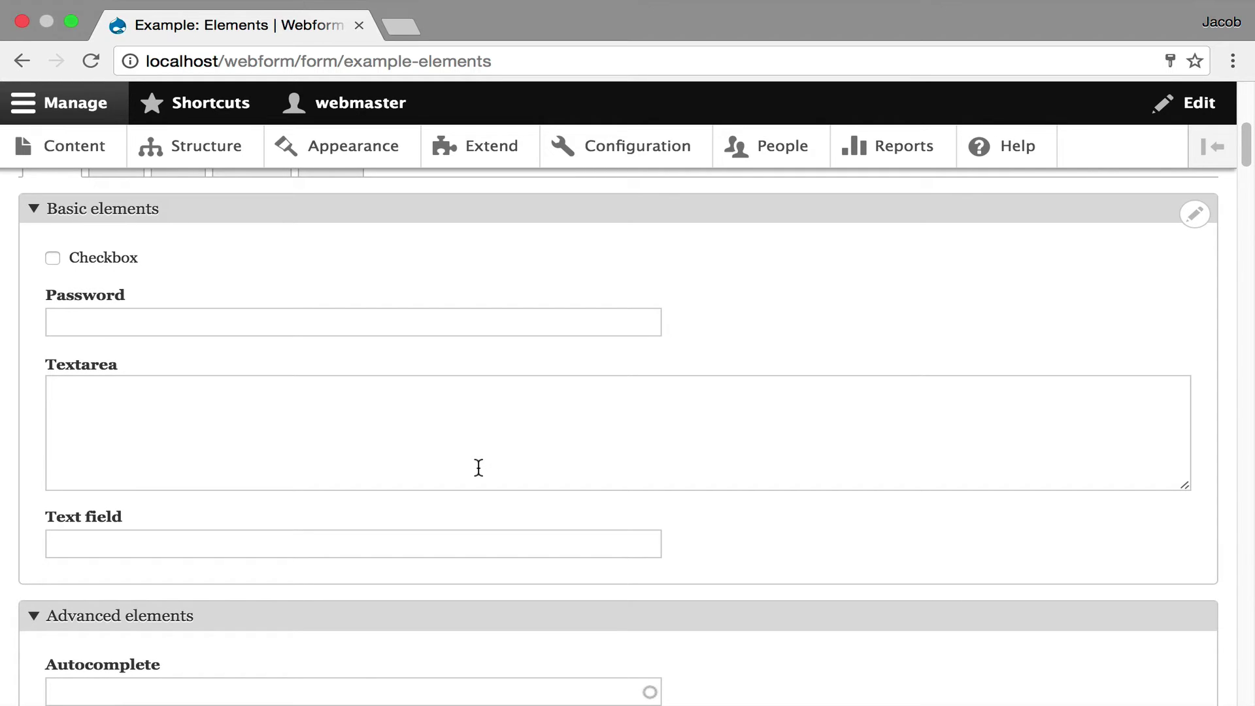
pyautogui.scroll(-1, 448, 443)
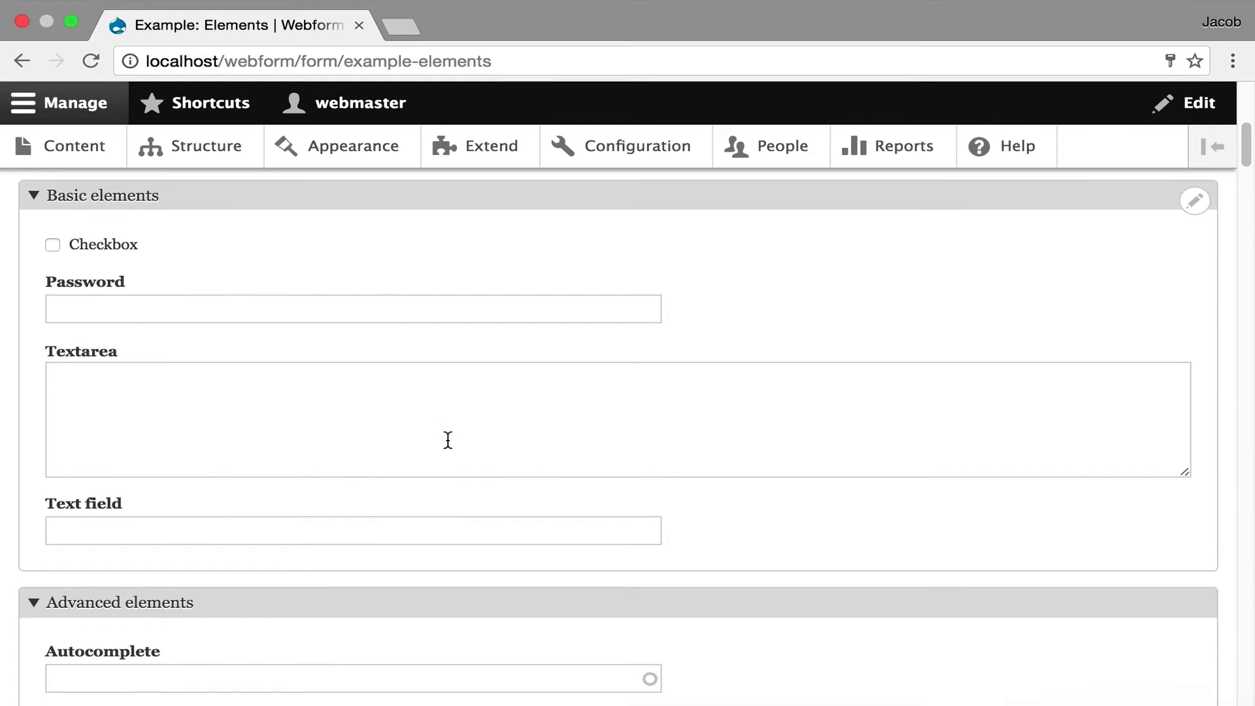
pyautogui.scroll(-3, 447, 448)
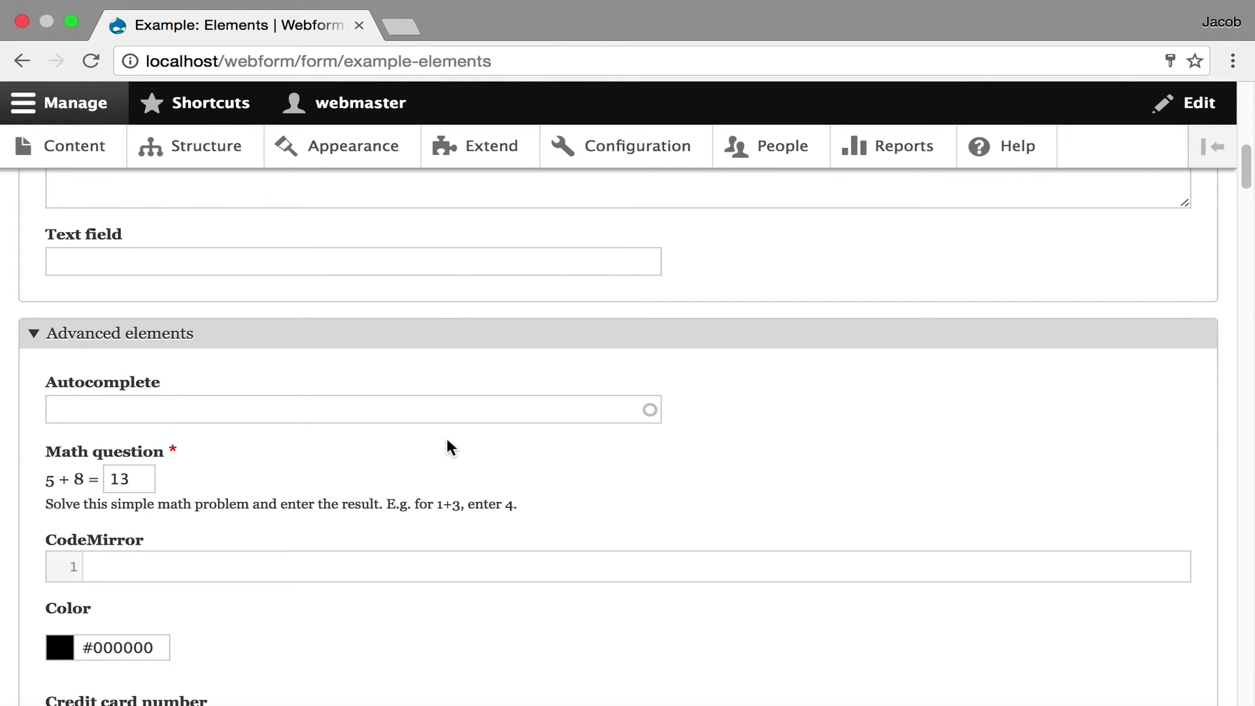
pyautogui.scroll(-1, 443, 448)
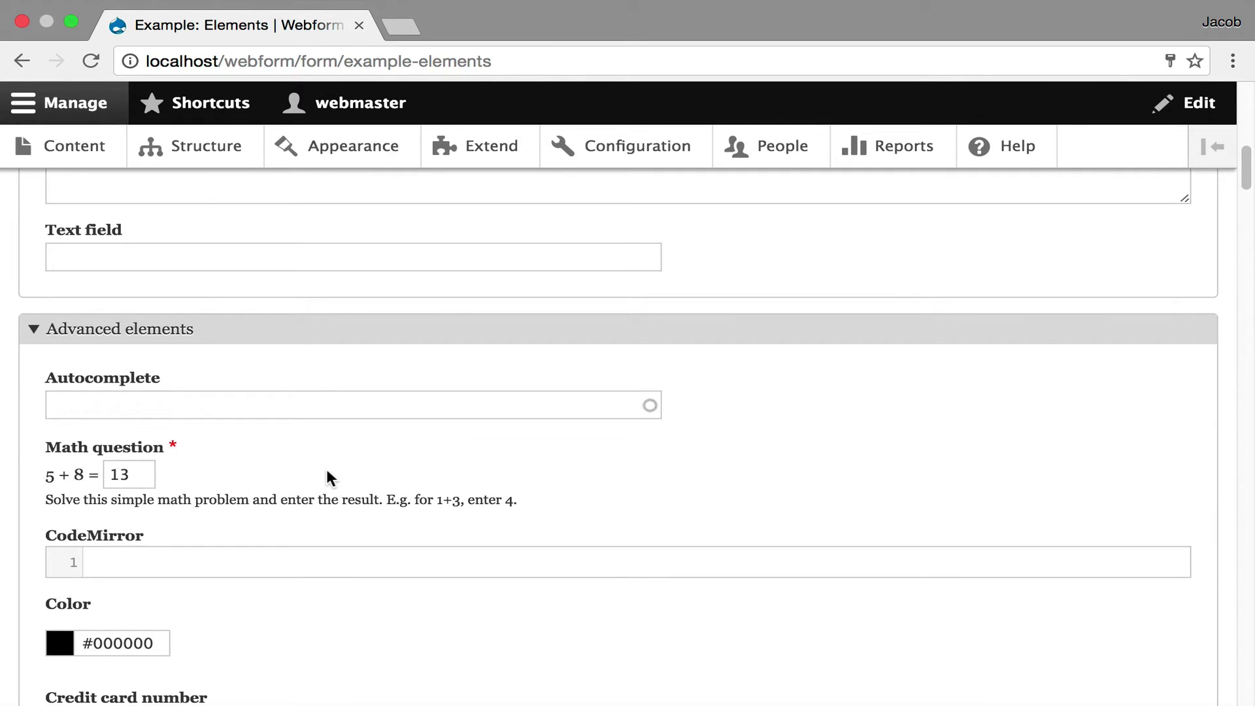
pyautogui.scroll(-1, 327, 468)
pyautogui.scroll(-2, 327, 467)
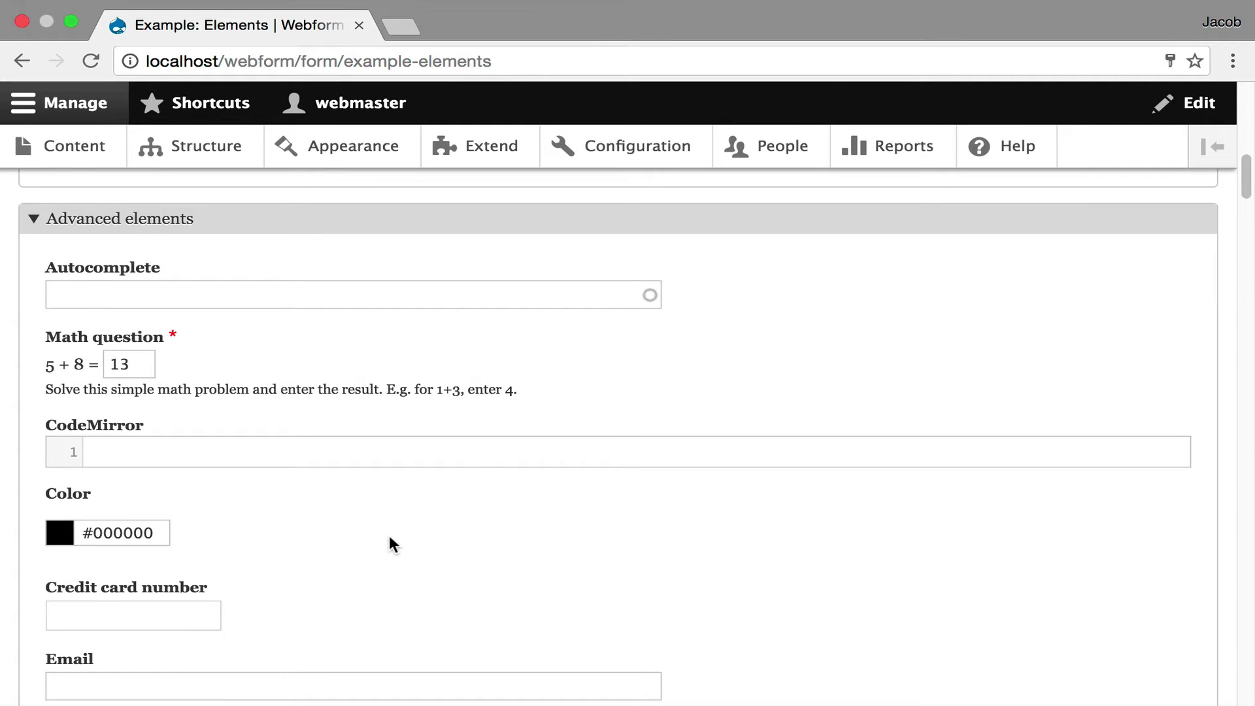
pyautogui.scroll(-1, 390, 536)
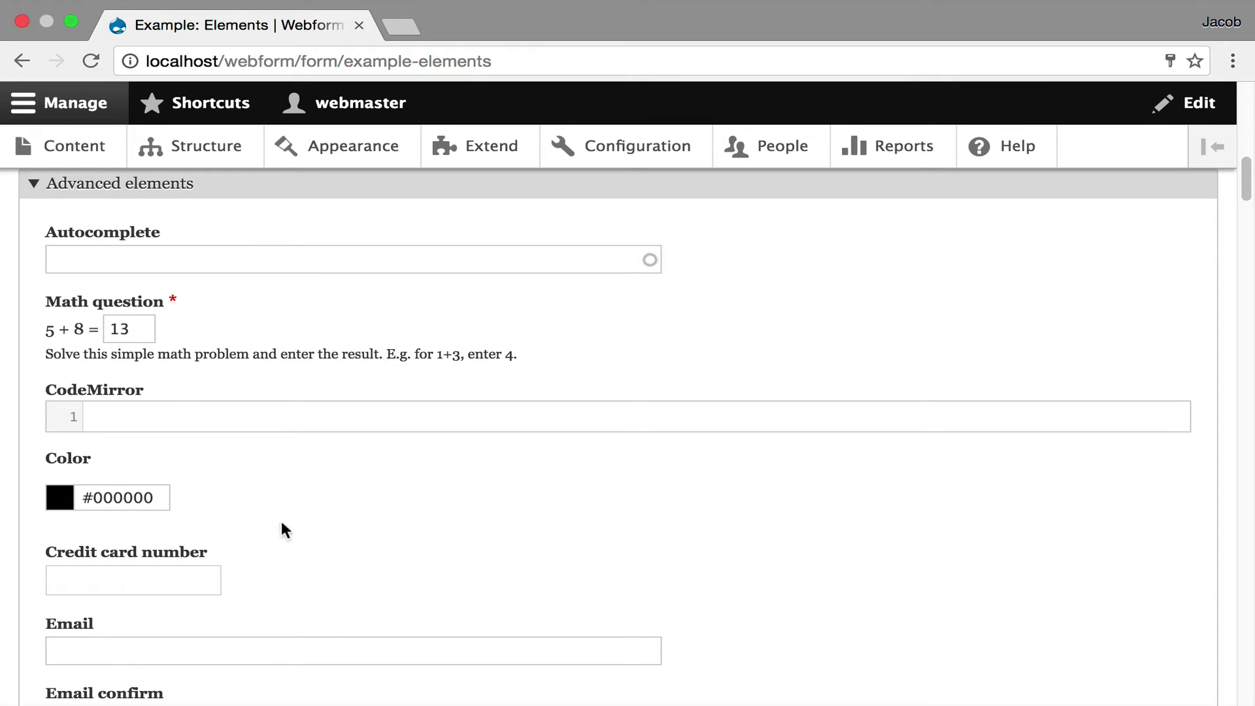
pyautogui.scroll(-4, 309, 527)
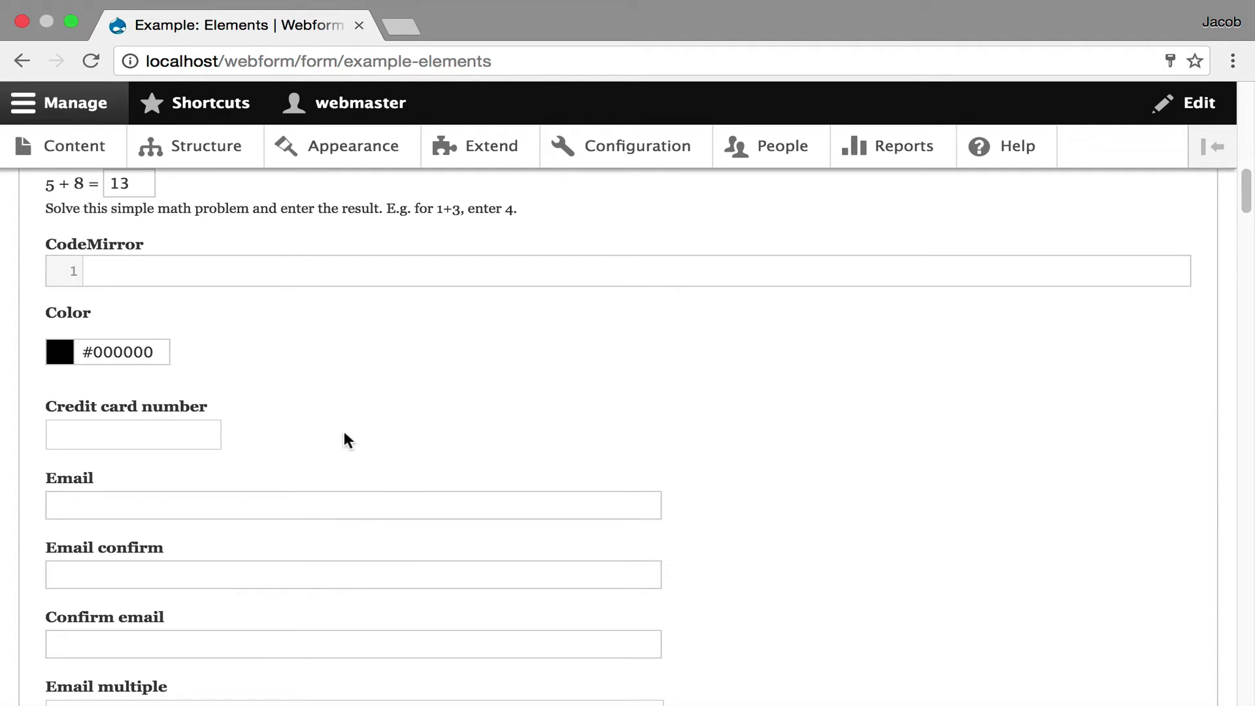
pyautogui.scroll(-5, 379, 436)
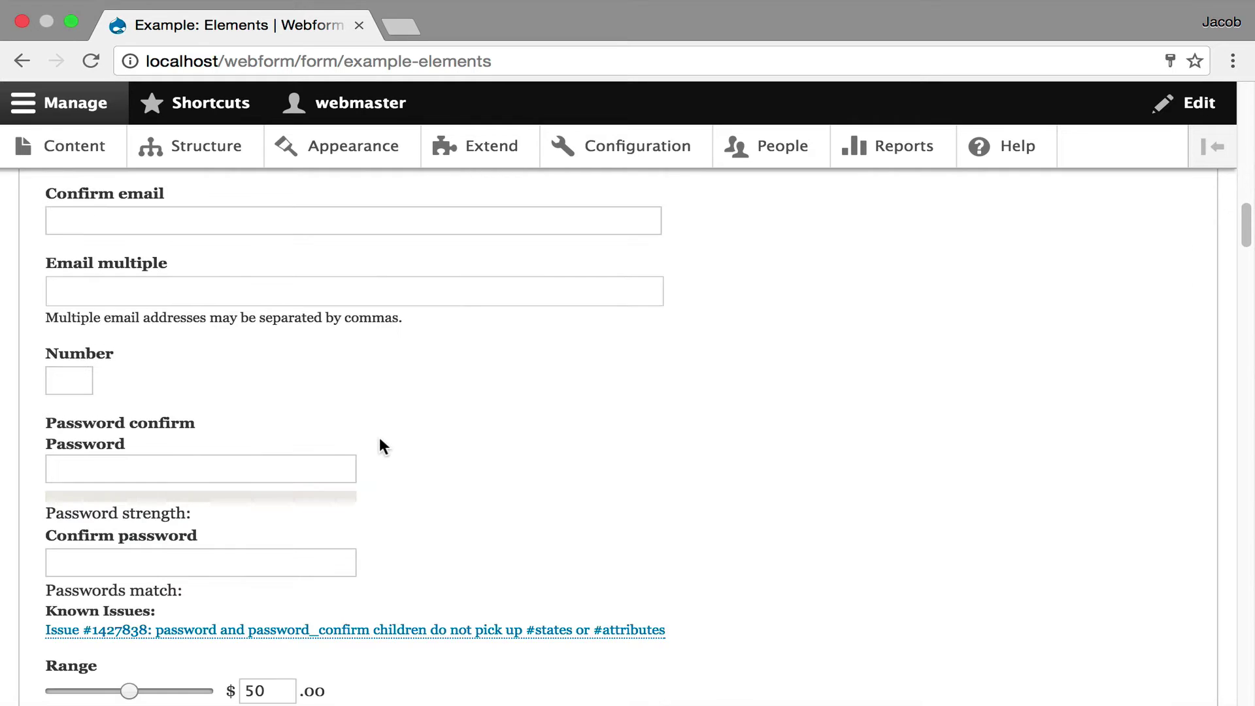
pyautogui.scroll(-1, 380, 437)
pyautogui.scroll(-2, 379, 446)
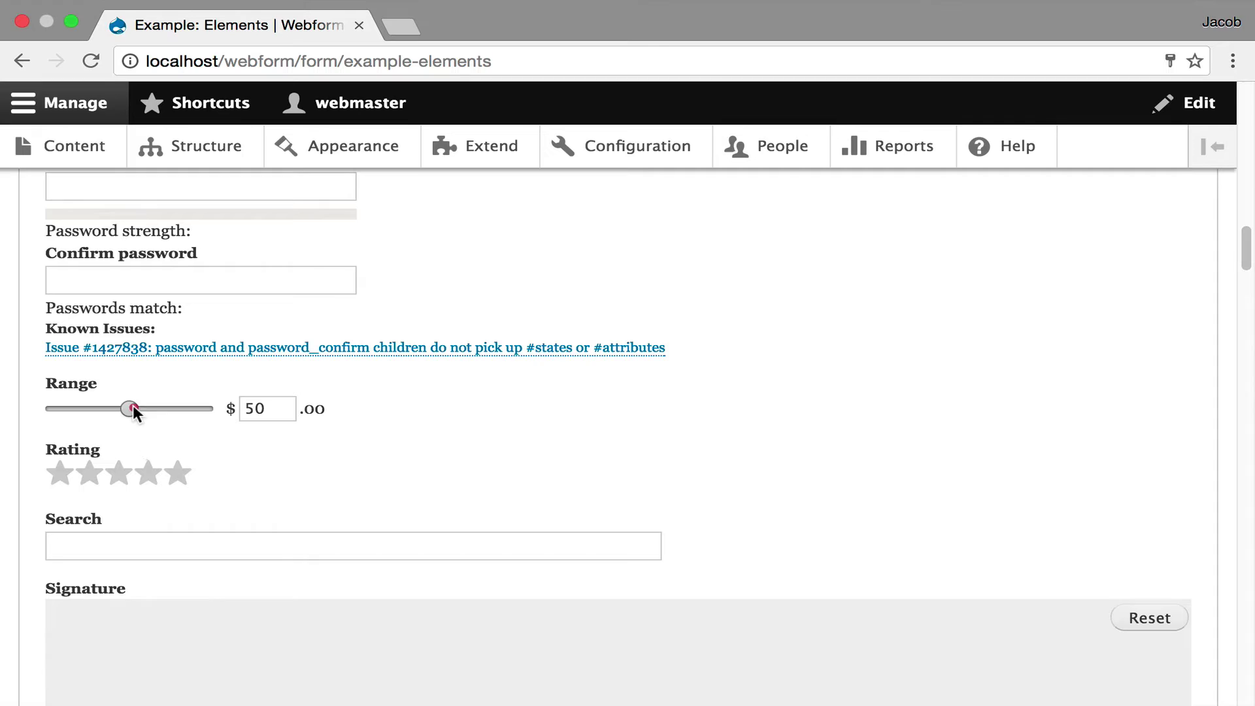
# Set the Range slider to 49 and give the Rating four stars.
pyautogui.moveTo(133, 406)
pyautogui.mouseDown()
pyautogui.moveTo(155, 406)
pyautogui.moveTo(131, 403)
pyautogui.mouseUp()
pyautogui.click(120, 475)
pyautogui.click(147, 474)
pyautogui.scroll(-1, 490, 497)
pyautogui.moveTo(98, 664); pyautogui.dragTo(517, 615)
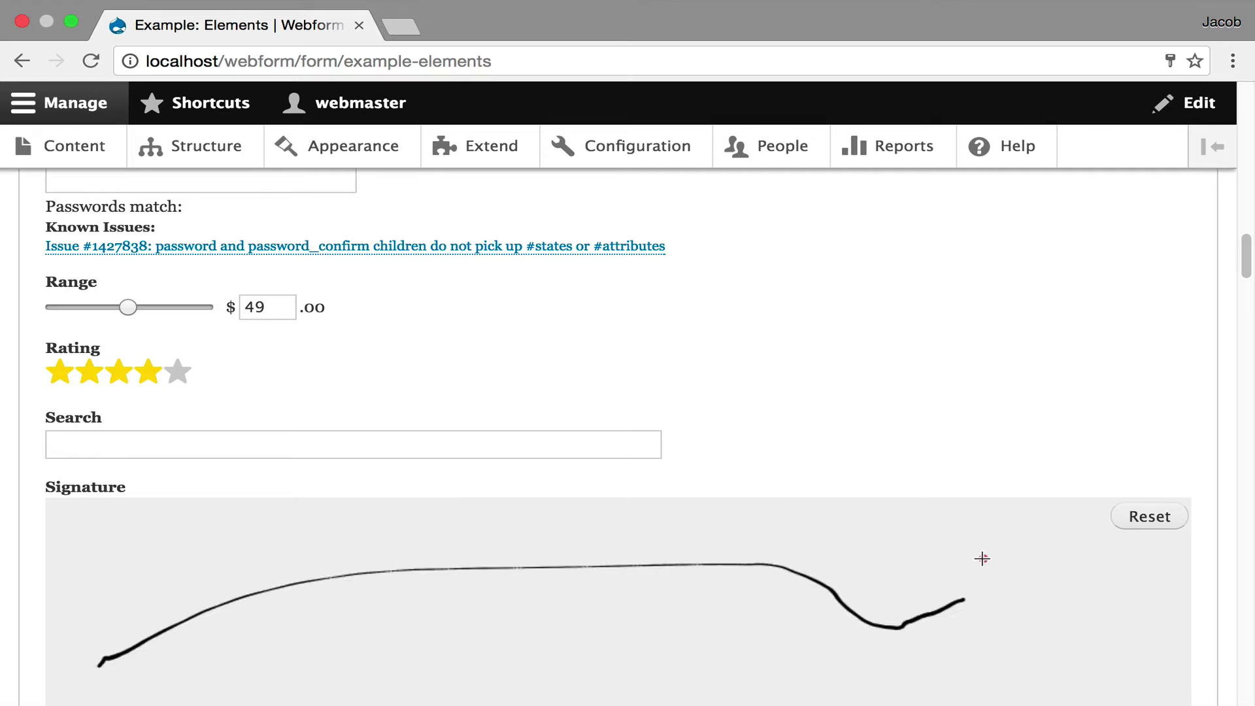
pyautogui.scroll(-3, 834, 377)
pyautogui.scroll(-1, 769, 400)
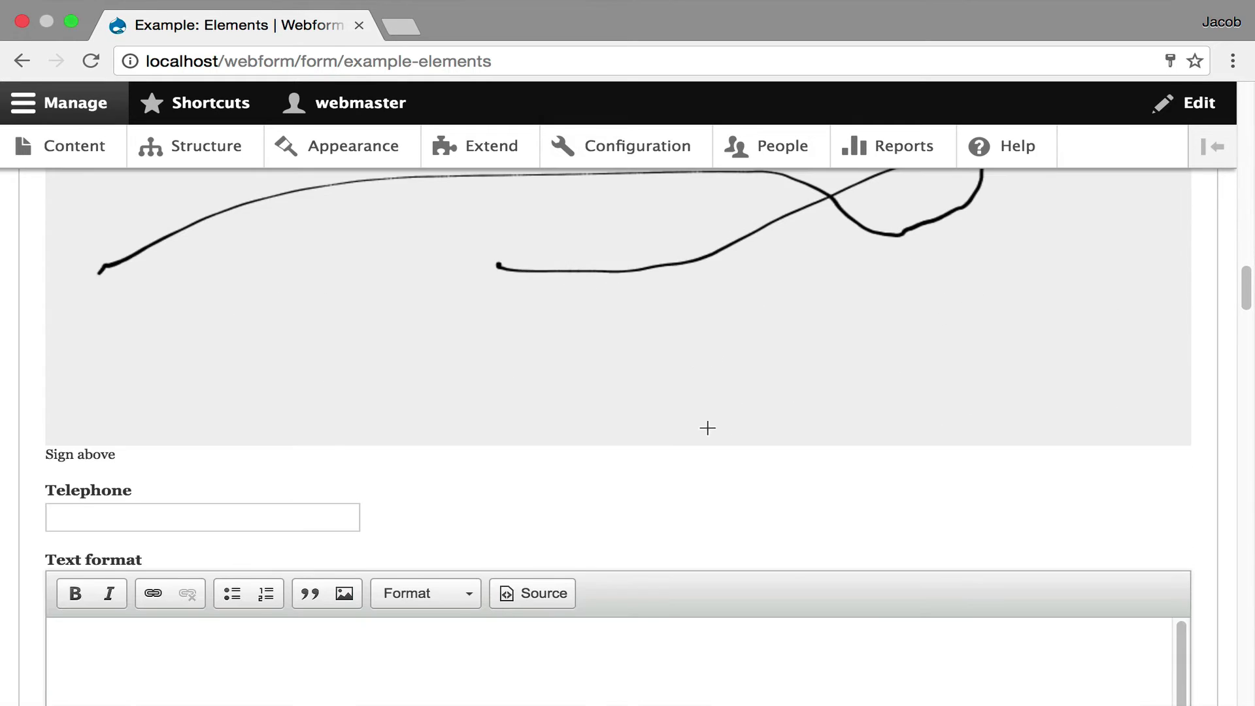
pyautogui.scroll(-3, 683, 427)
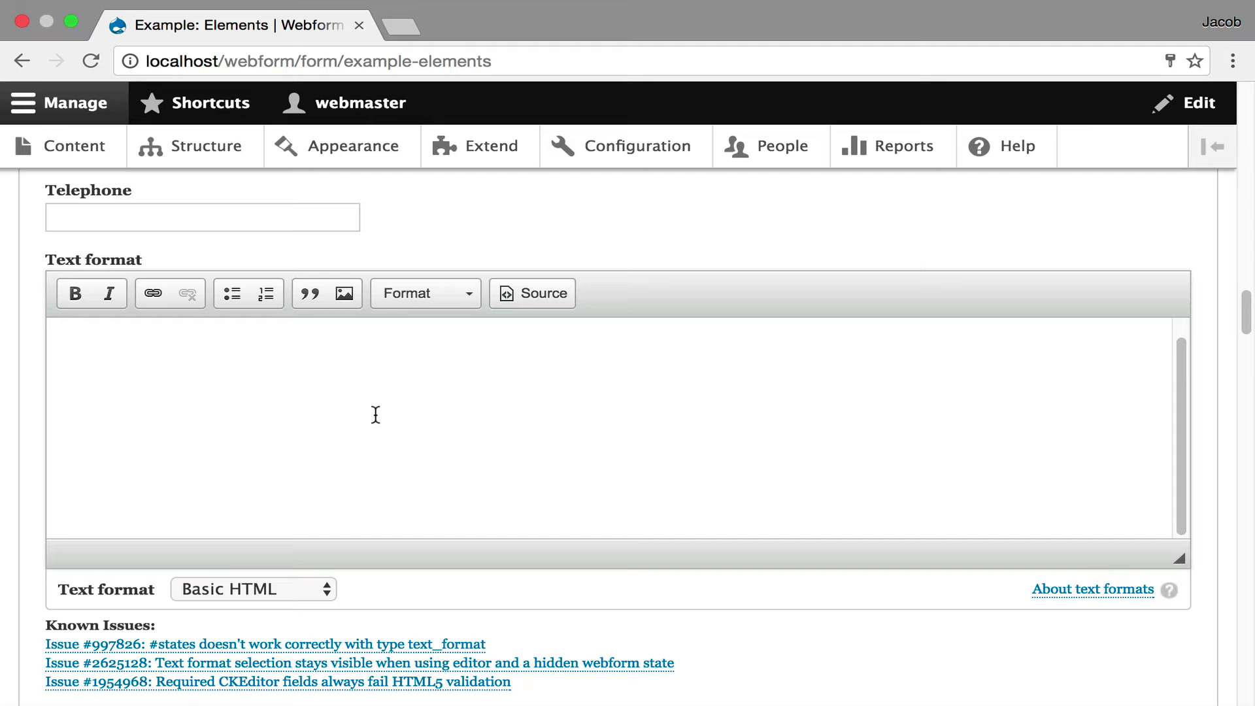
pyautogui.scroll(-1, 305, 400)
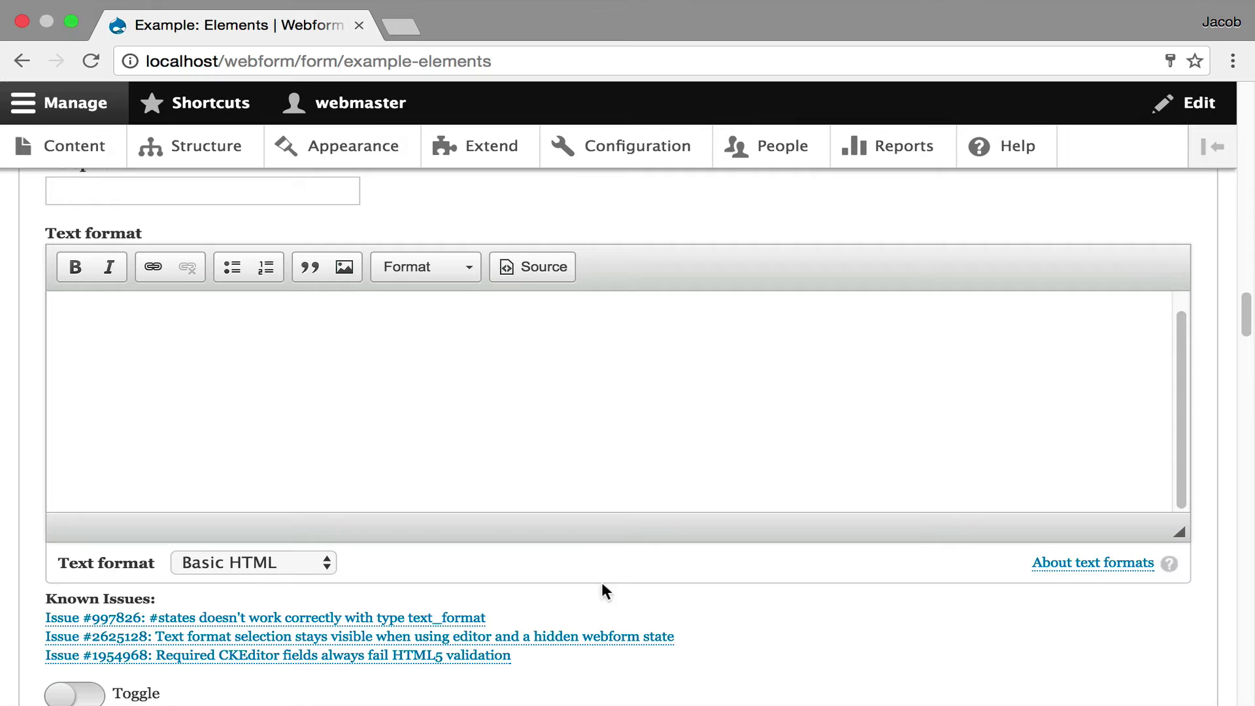
pyautogui.scroll(-2, 686, 594)
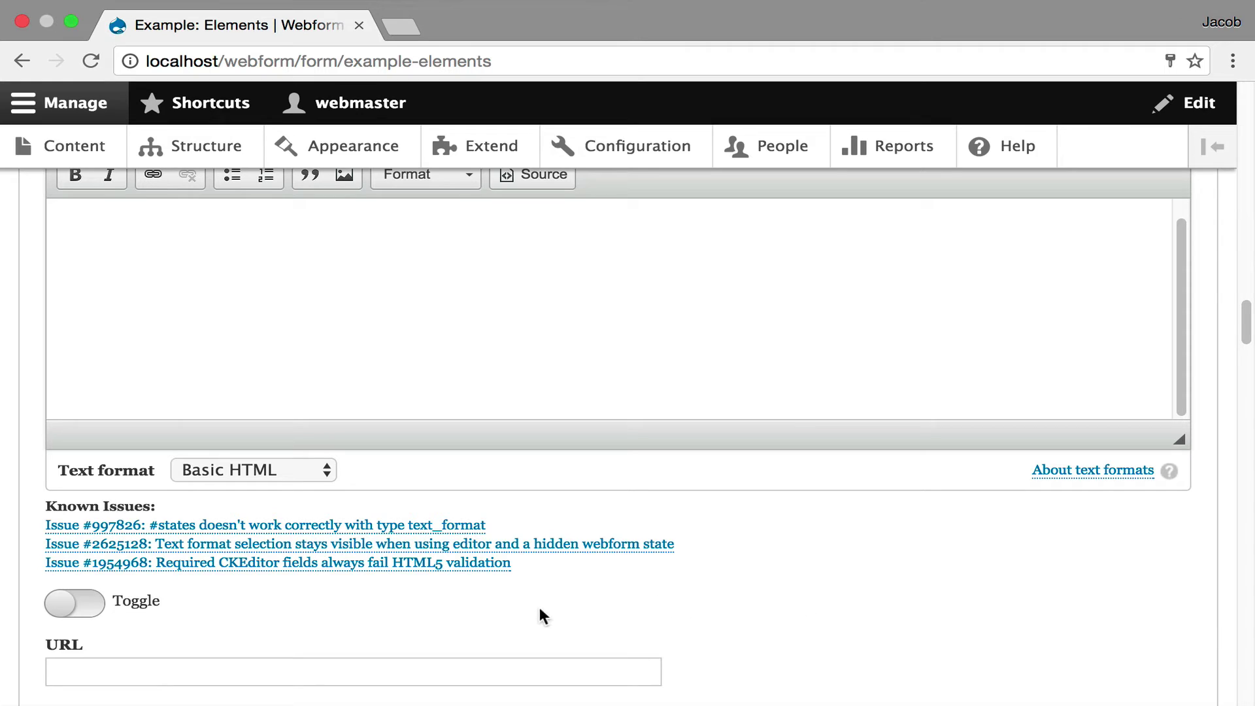
pyautogui.click(90, 614)
pyautogui.click(91, 614)
pyautogui.scroll(-3, 195, 617)
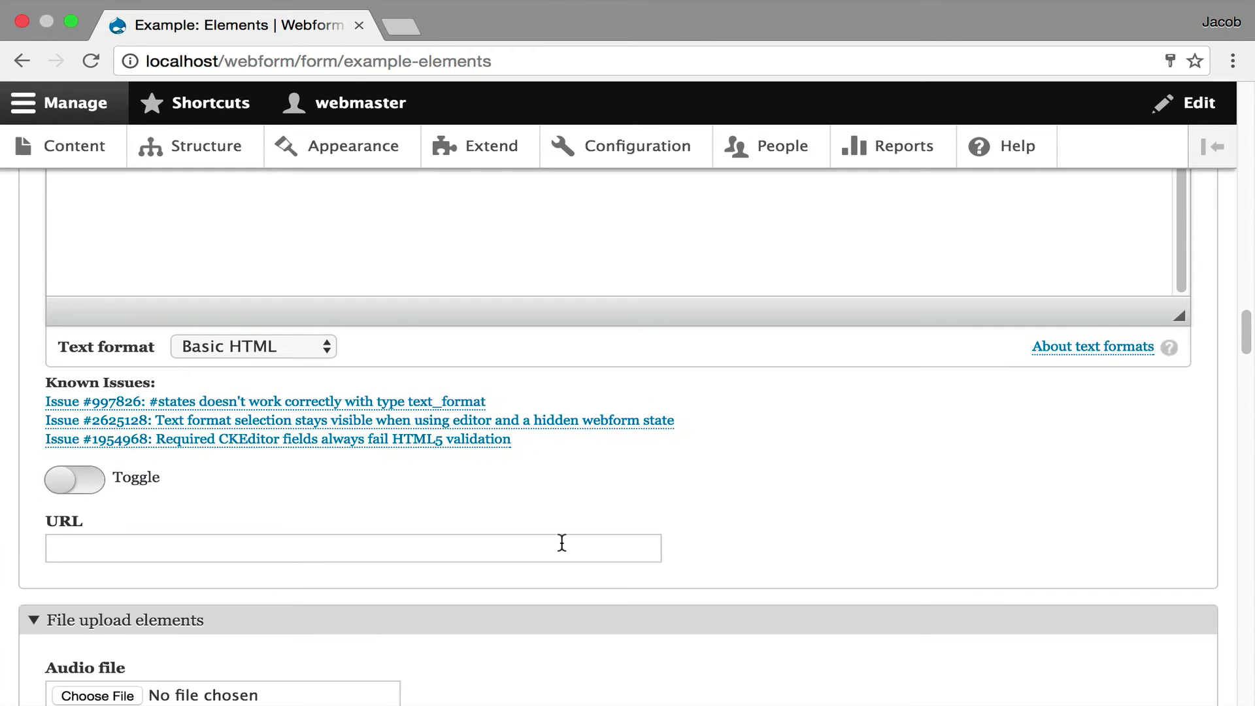
pyautogui.scroll(-5, 561, 541)
pyautogui.scroll(-5, 562, 542)
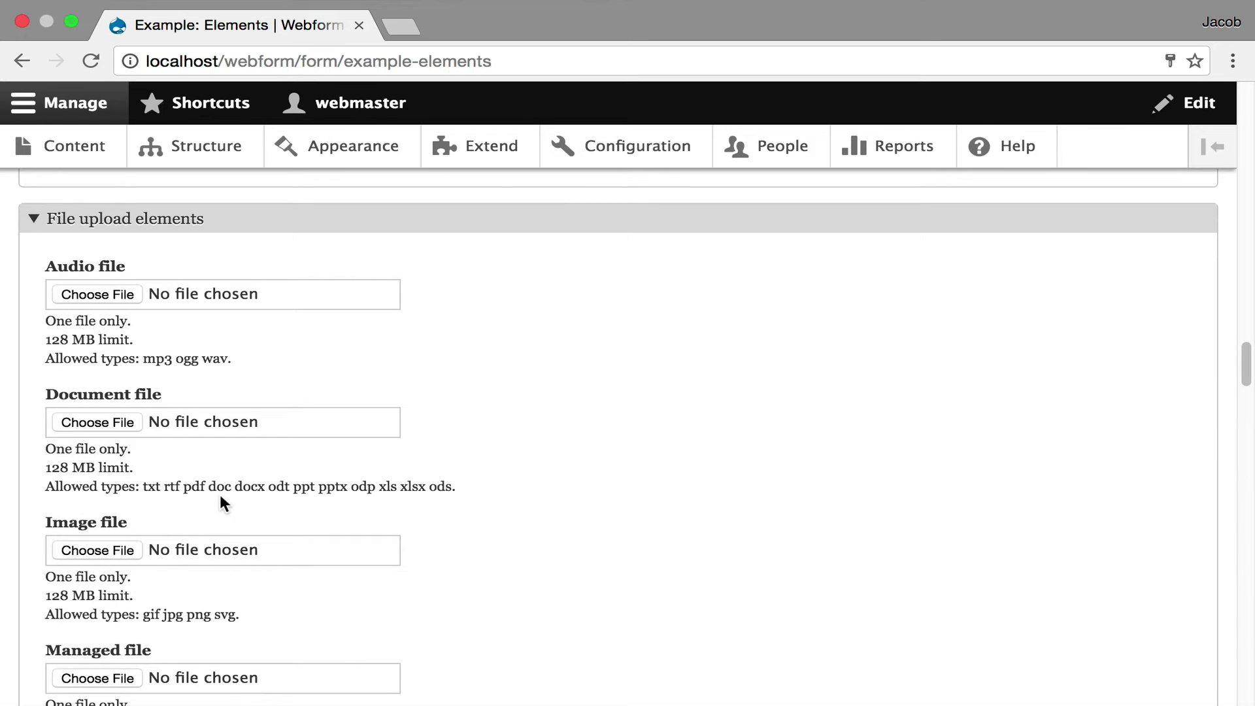
pyautogui.scroll(-4, 220, 496)
pyautogui.scroll(-2, 220, 496)
pyautogui.scroll(-2, 221, 500)
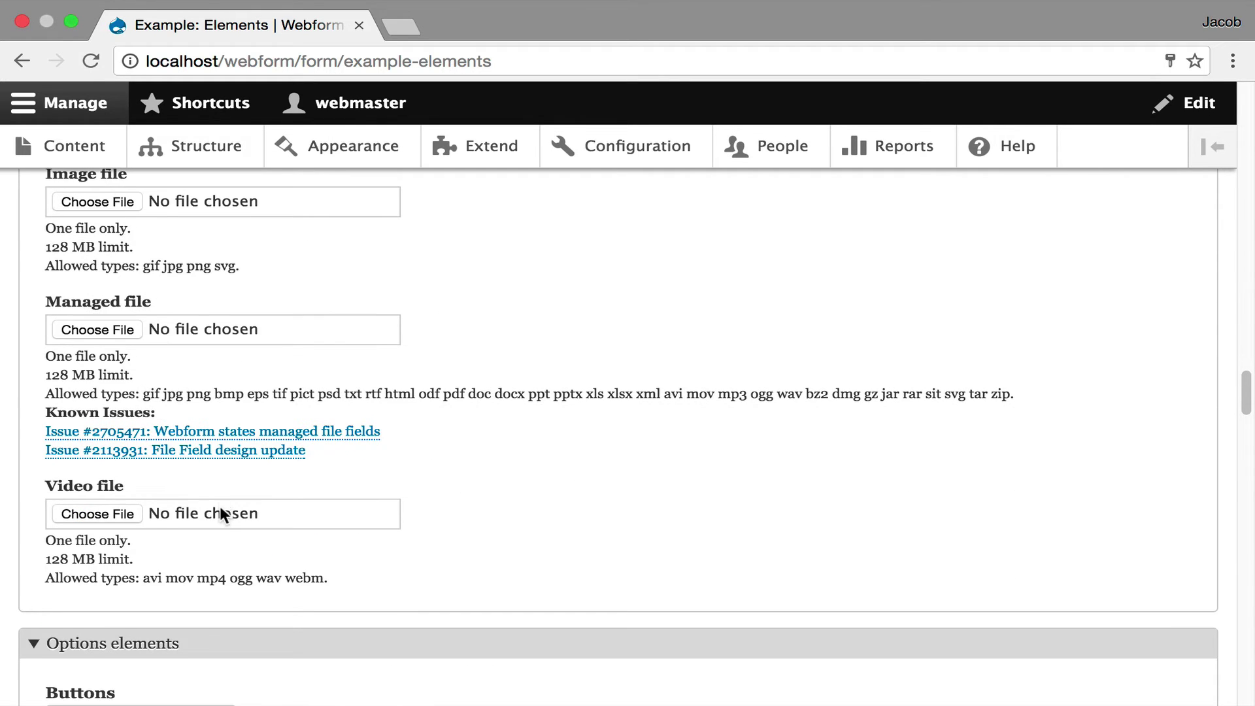
# Start choosing a video file to upload, then cancel the file picker without selecting one.
pyautogui.click(97, 513)
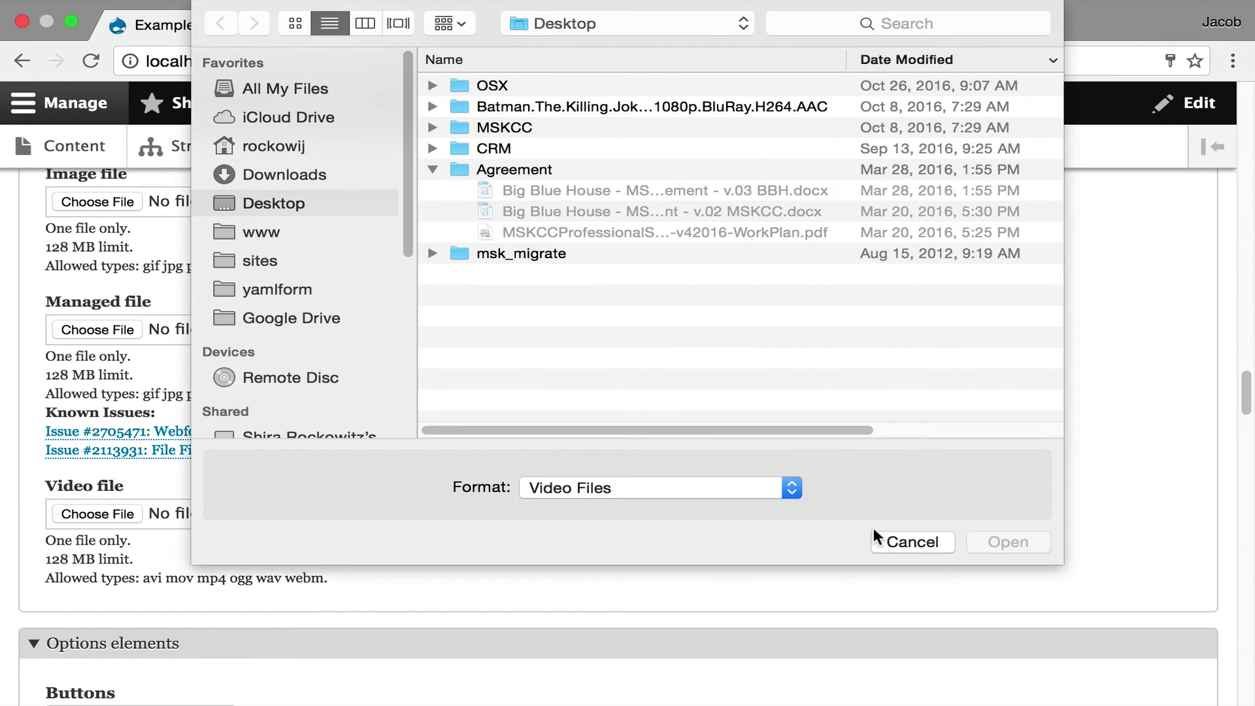
pyautogui.click(893, 539)
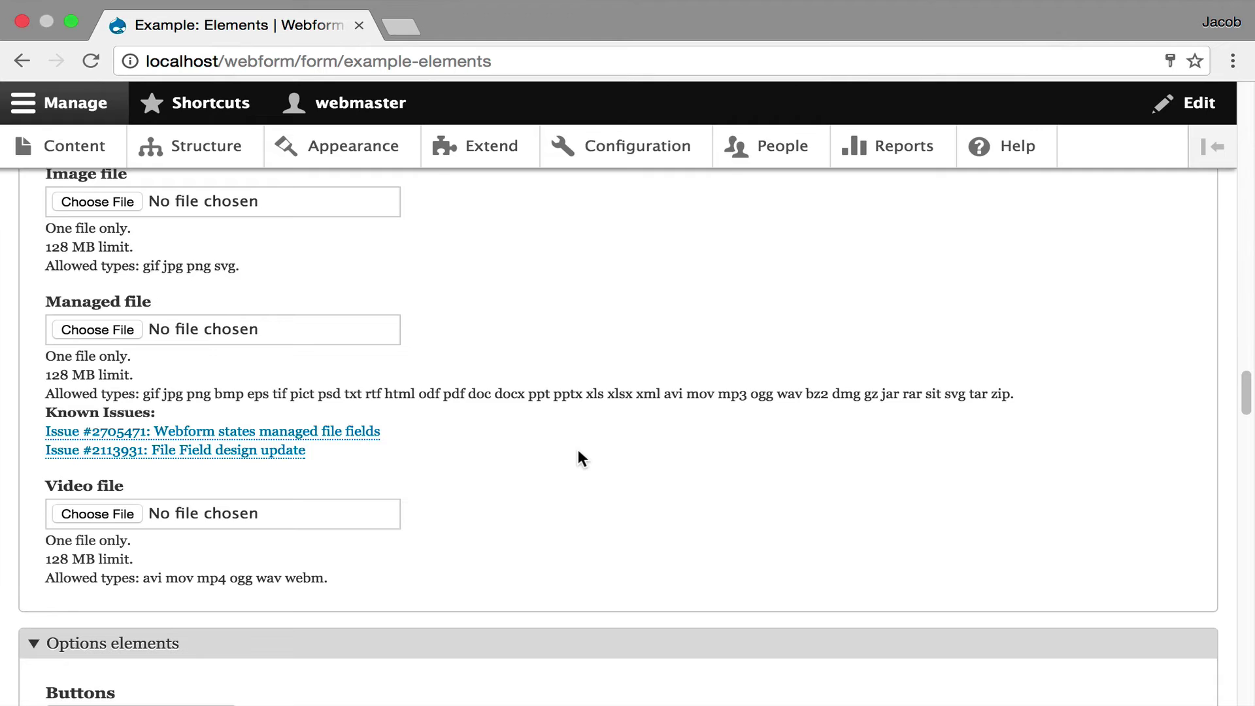
pyautogui.scroll(-1, 527, 405)
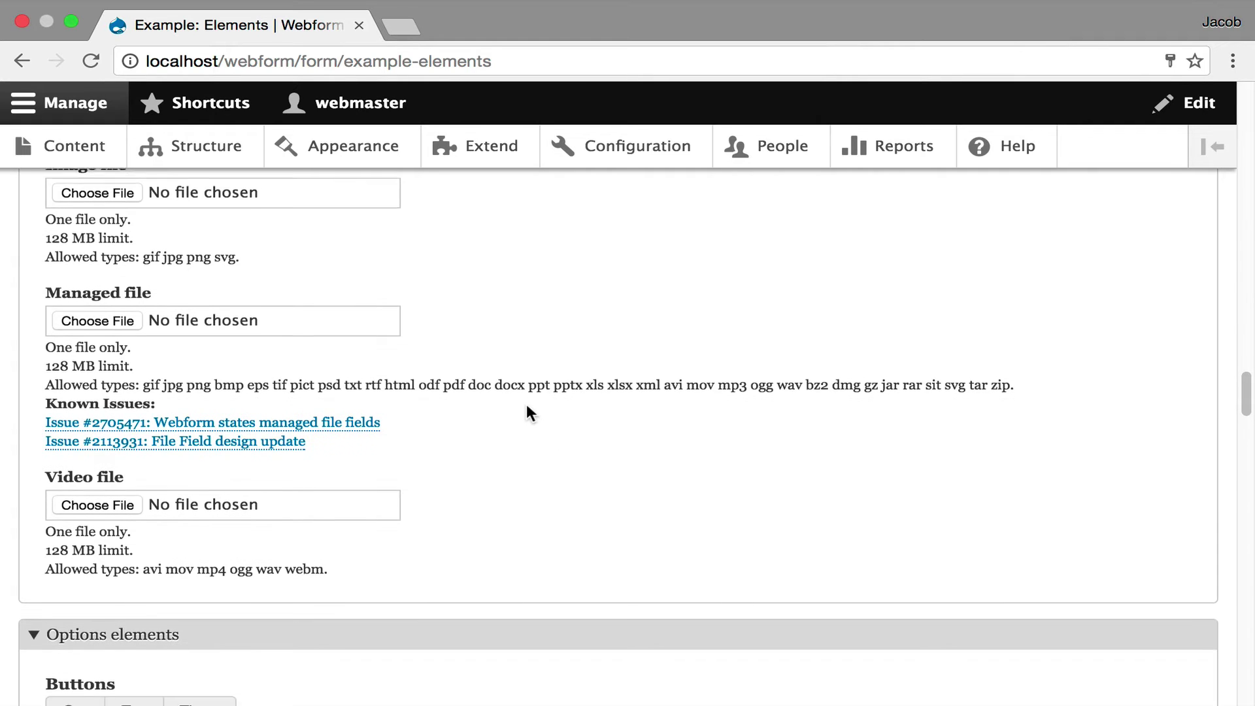
pyautogui.scroll(-4, 527, 404)
pyautogui.scroll(-2, 526, 412)
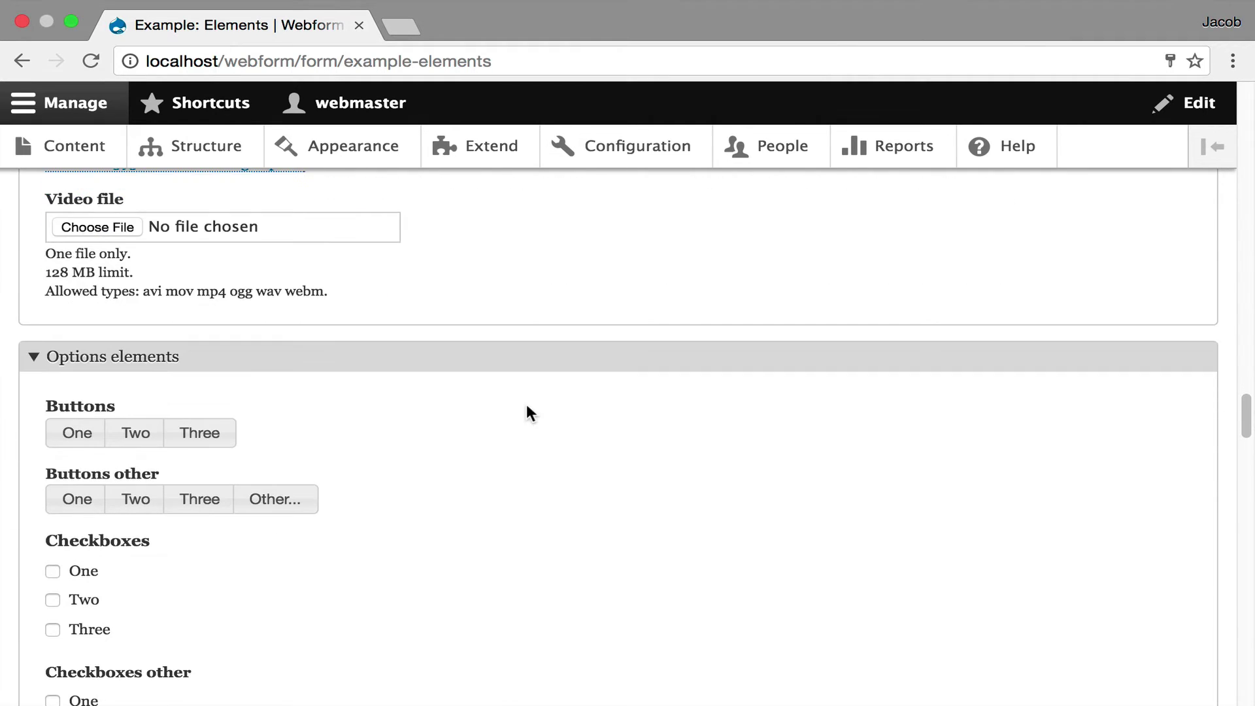
# Settle on Three in the Buttons group, pick Other in Buttons other, and check Other under Checkboxes other.
pyautogui.click(201, 435)
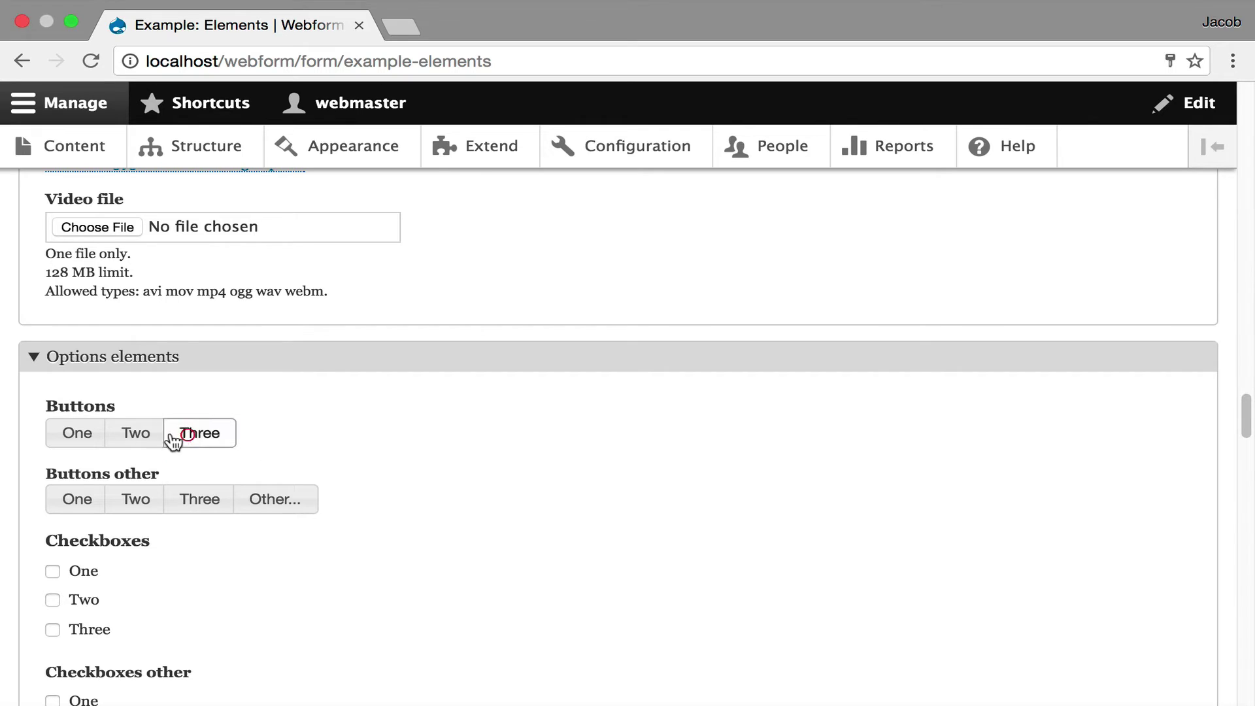
pyautogui.click(135, 435)
pyautogui.click(76, 433)
pyautogui.click(201, 434)
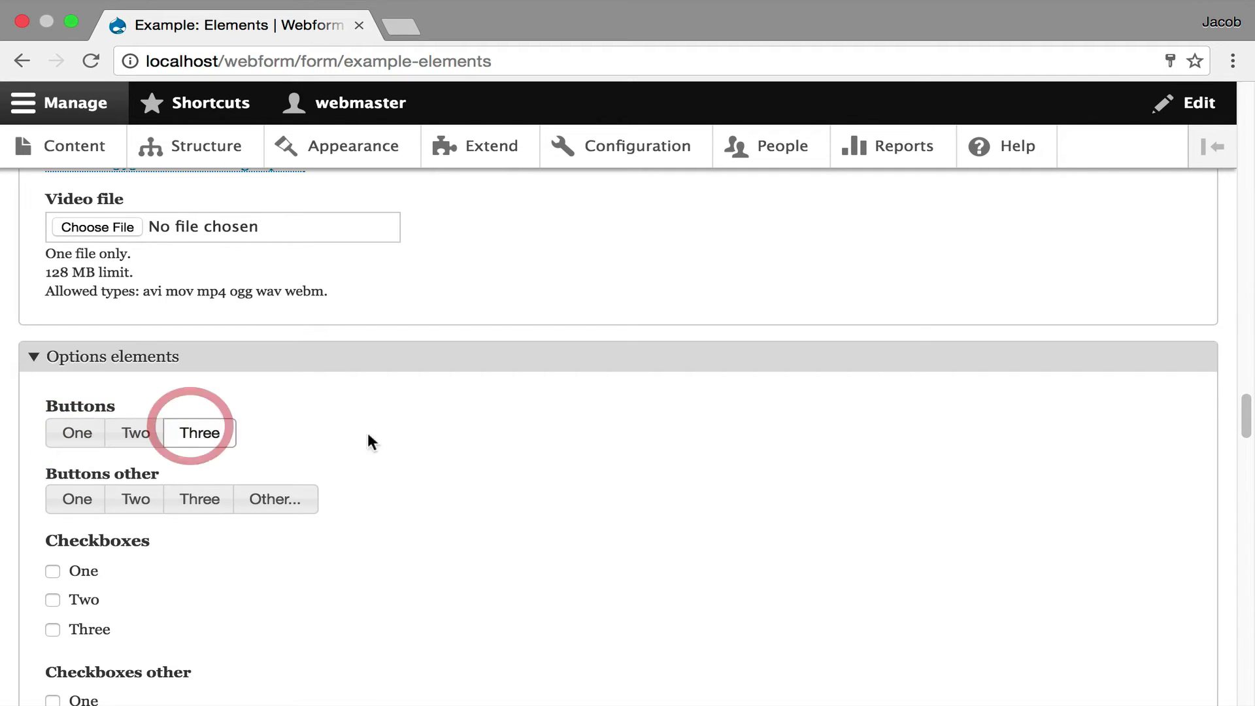
pyautogui.scroll(-4, 481, 423)
pyautogui.click(304, 302)
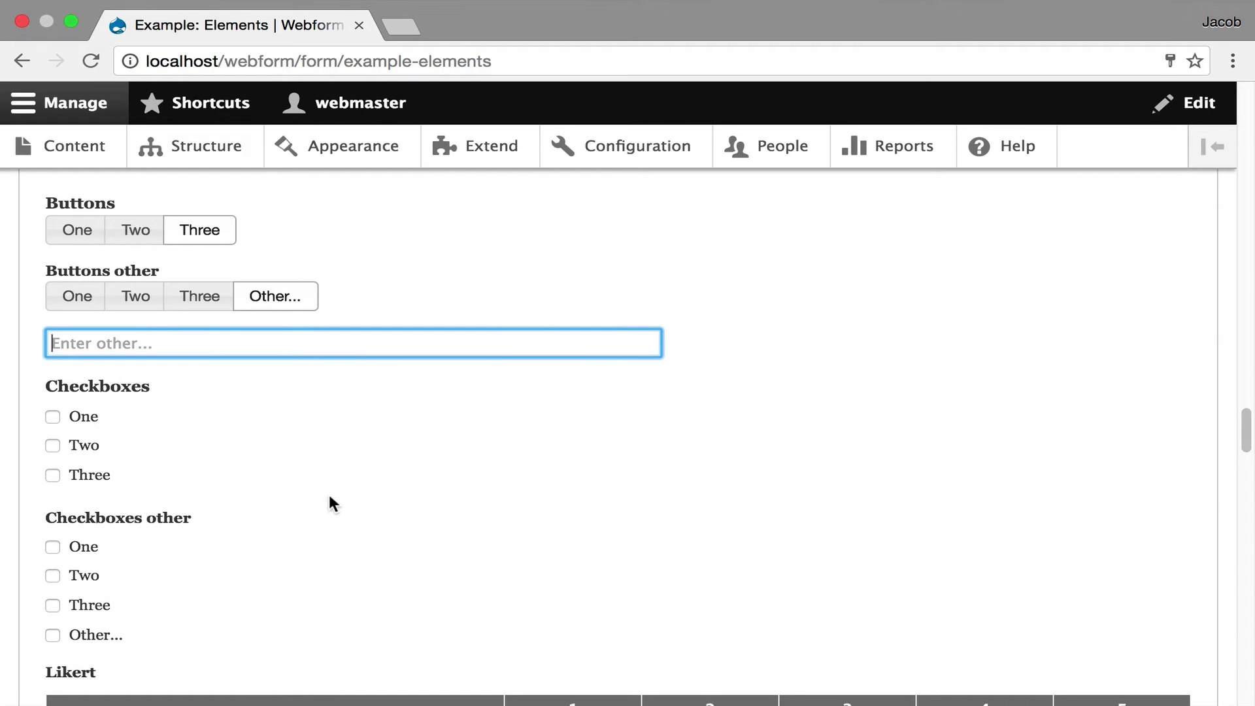
pyautogui.scroll(-1, 137, 520)
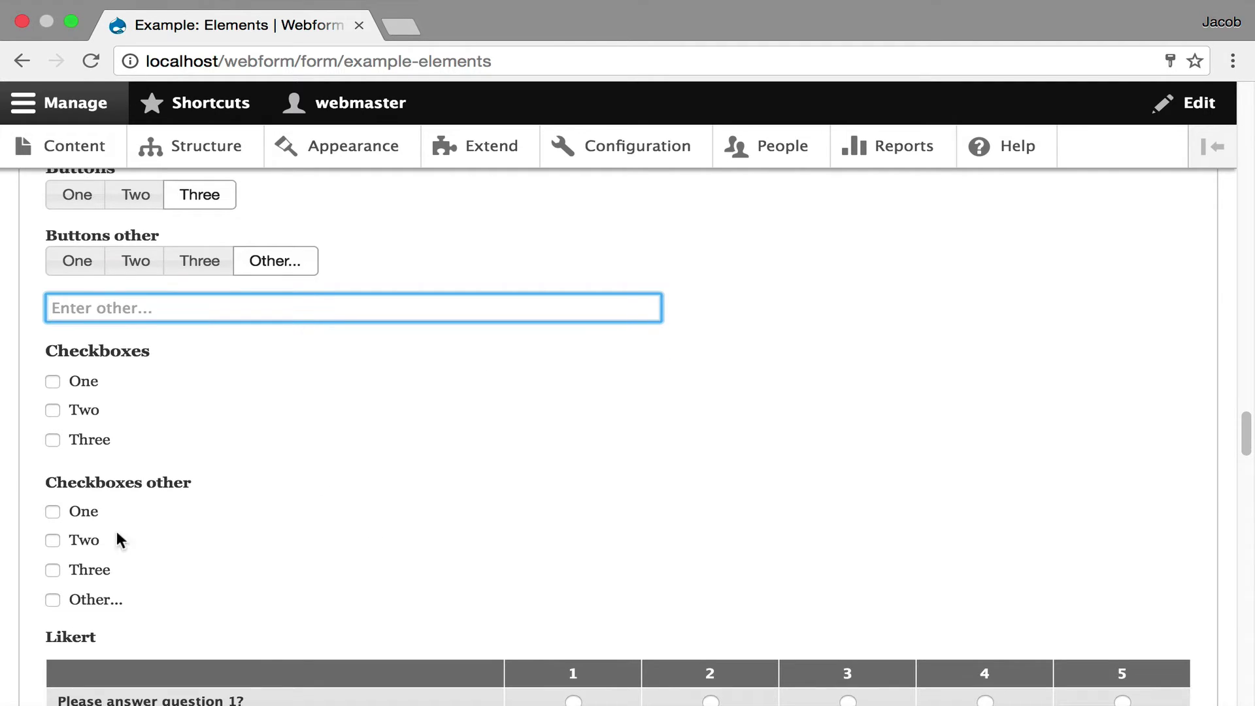
pyautogui.click(53, 597)
pyautogui.scroll(-1, 314, 488)
pyautogui.scroll(-1, 324, 485)
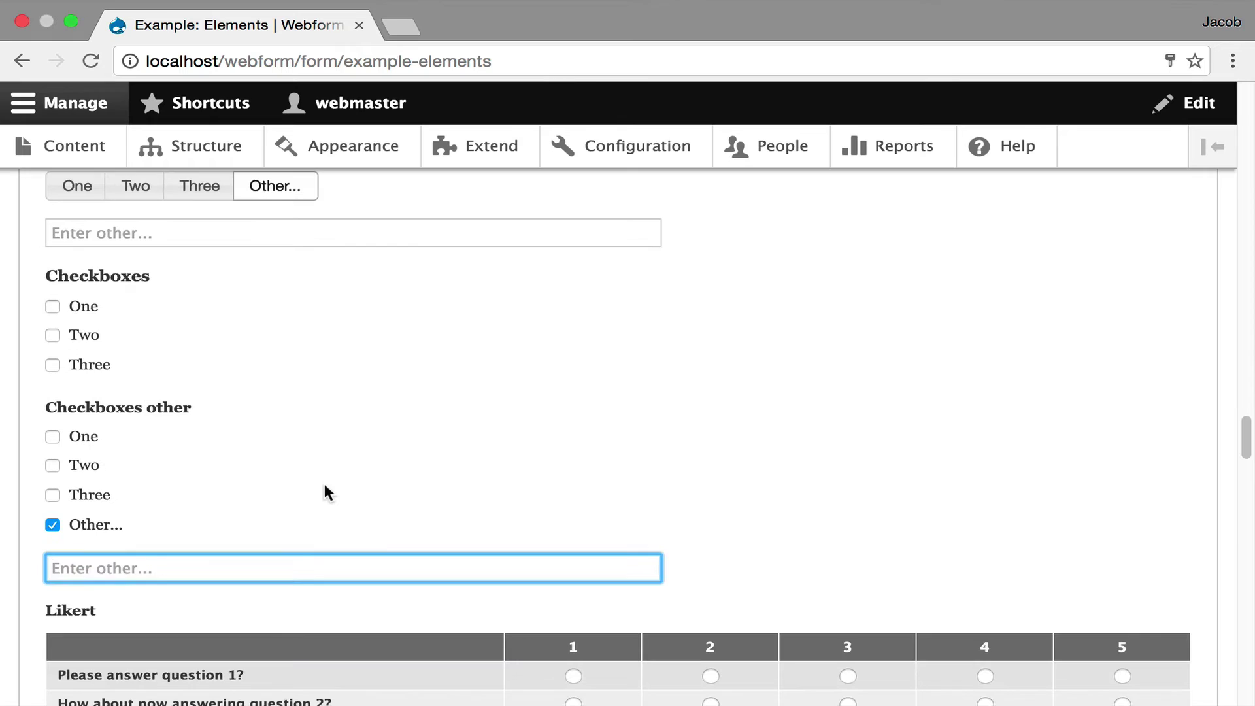
pyautogui.scroll(-4, 255, 397)
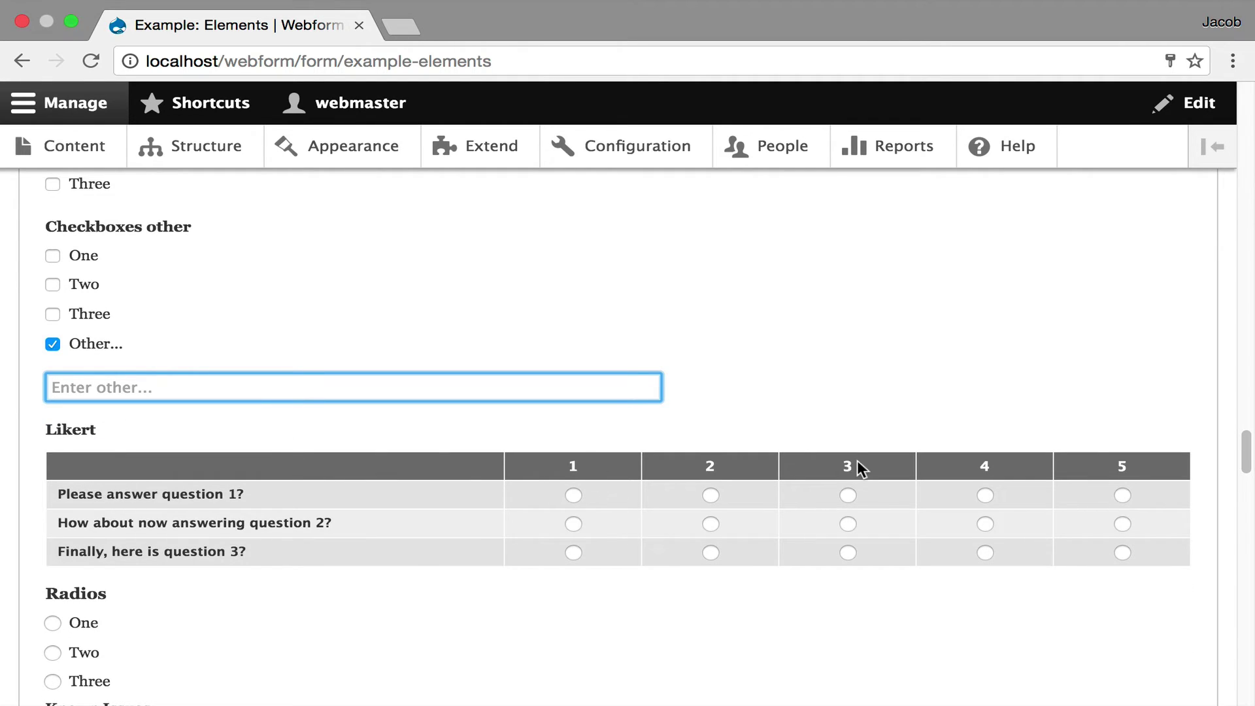
pyautogui.scroll(-3, 661, 473)
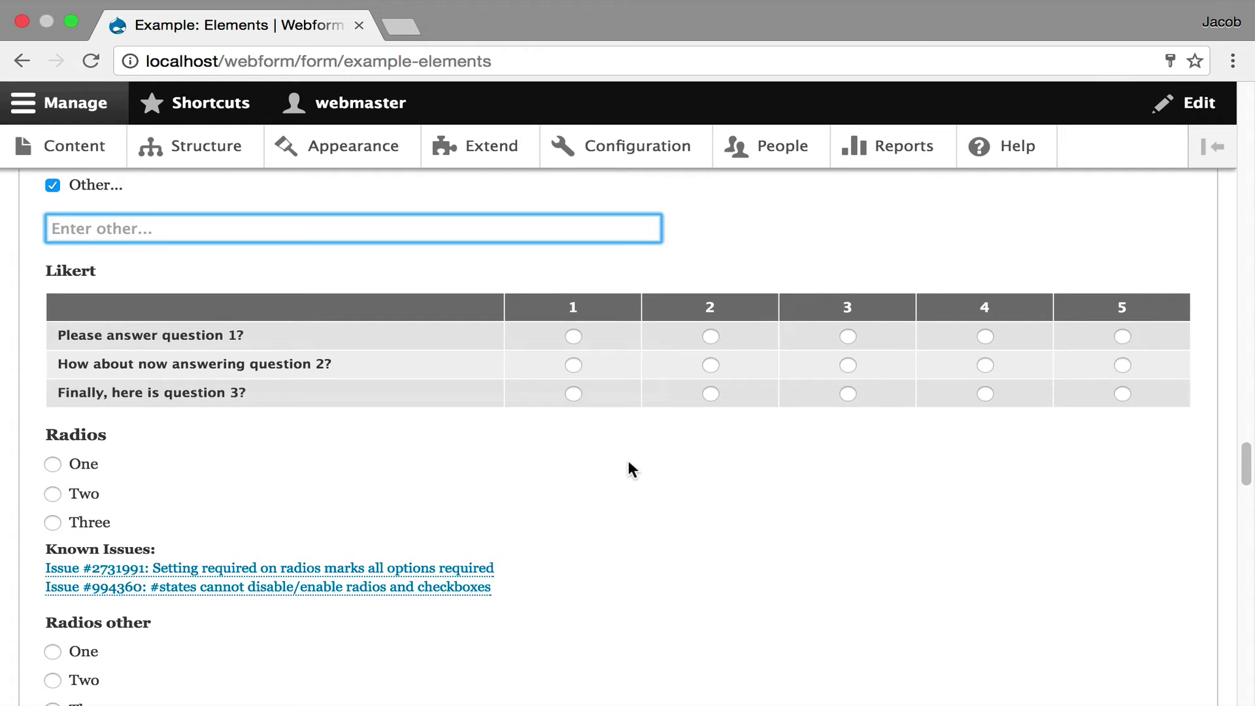
pyautogui.scroll(-2, 626, 459)
pyautogui.scroll(-7, 625, 459)
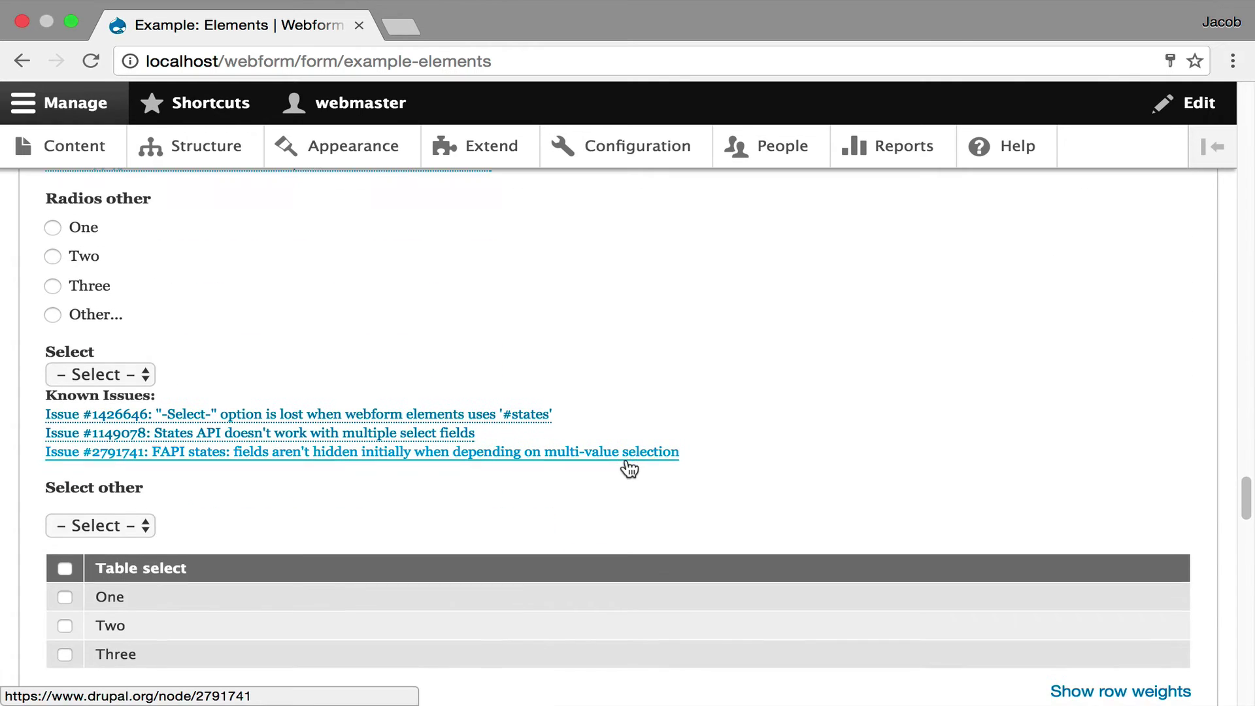
pyautogui.scroll(-3, 580, 527)
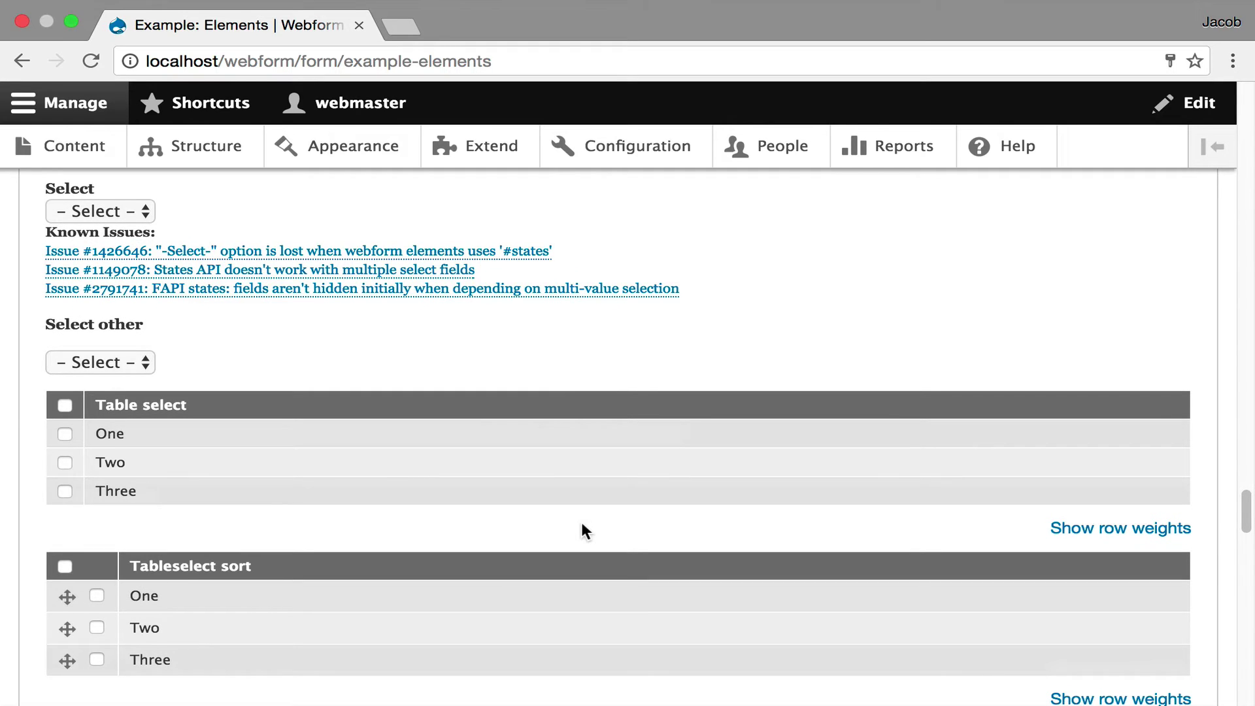
# Check all Table select rows, drag row One below Three in Tableselect sort, and check all its rows.
pyautogui.click(64, 406)
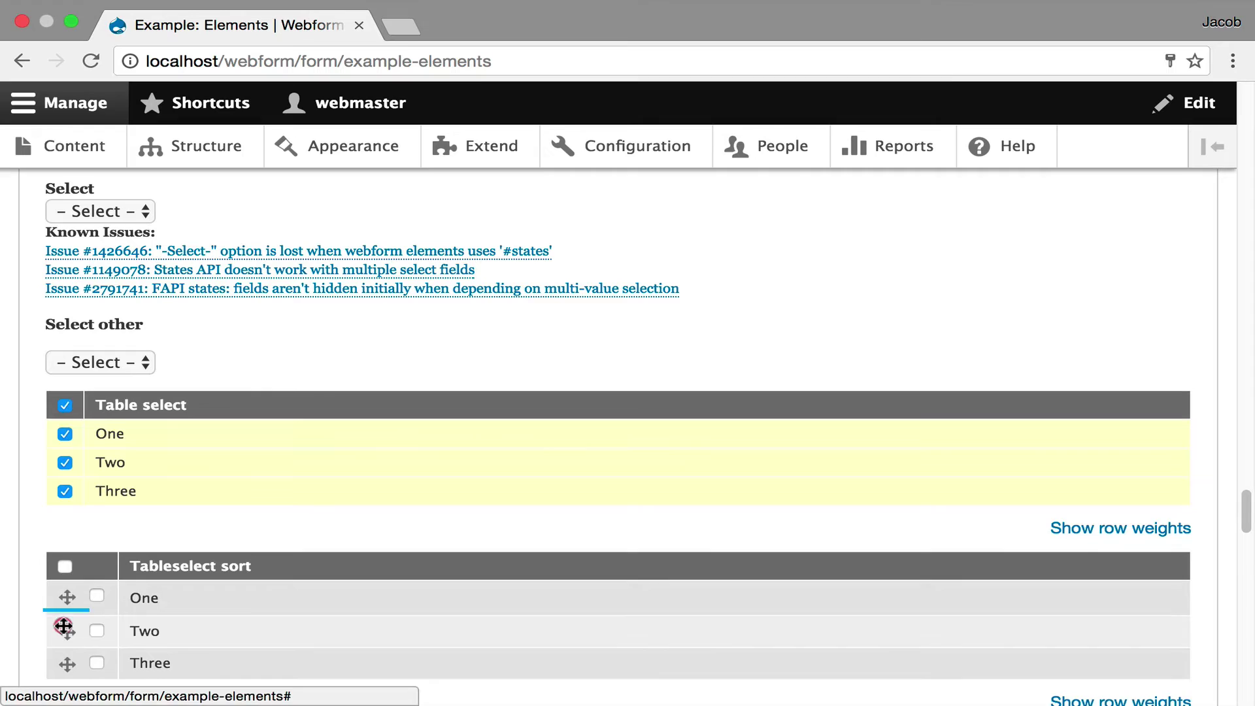
pyautogui.moveTo(64, 599); pyautogui.dragTo(63, 659)
pyautogui.click(64, 625)
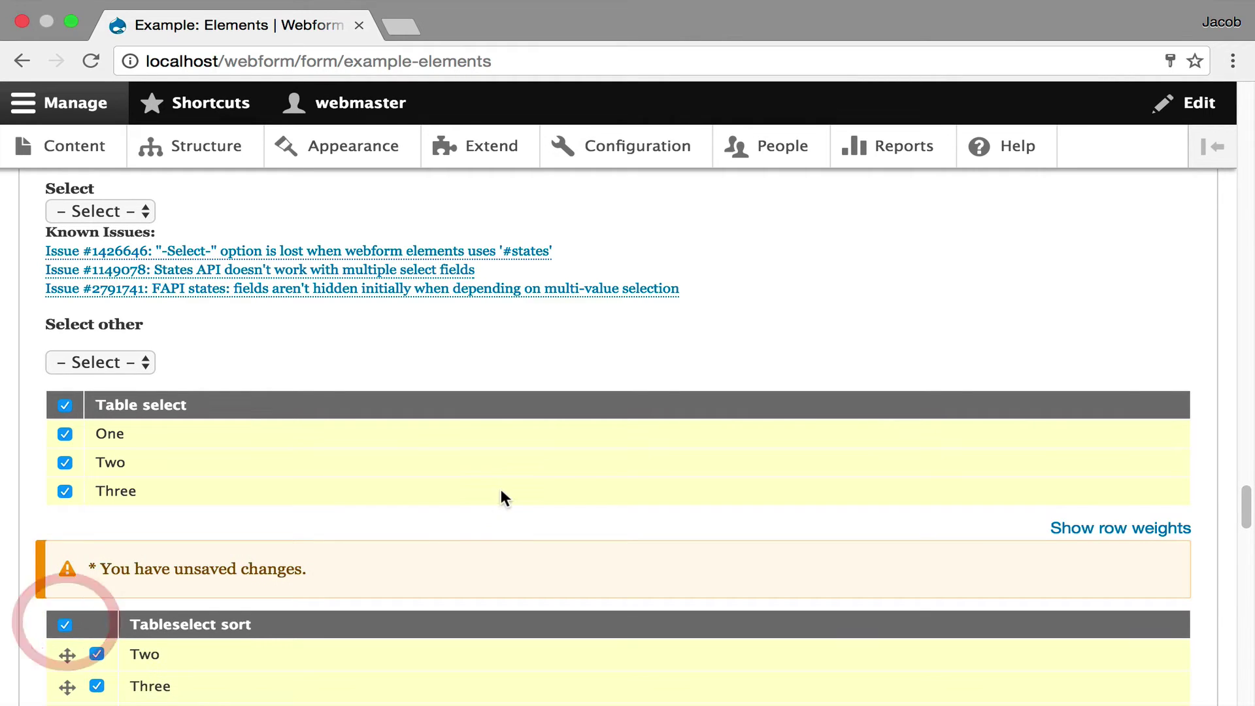
pyautogui.scroll(-6, 501, 496)
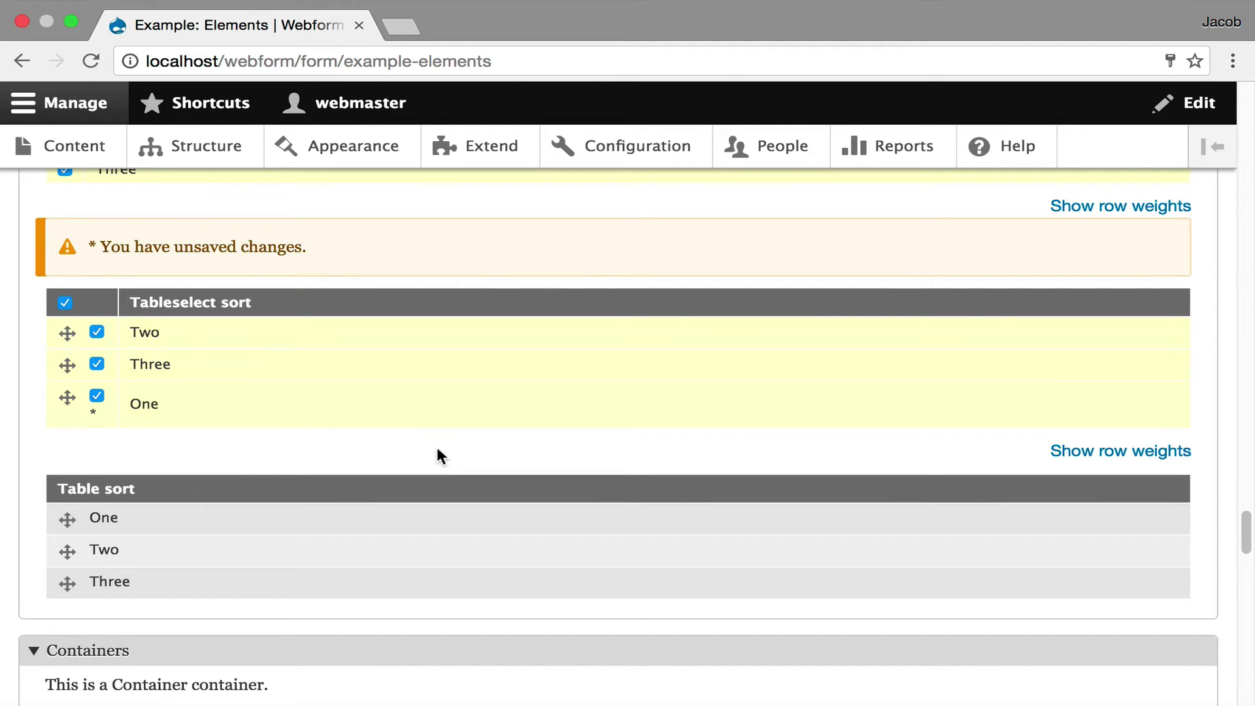
pyautogui.scroll(-2, 437, 453)
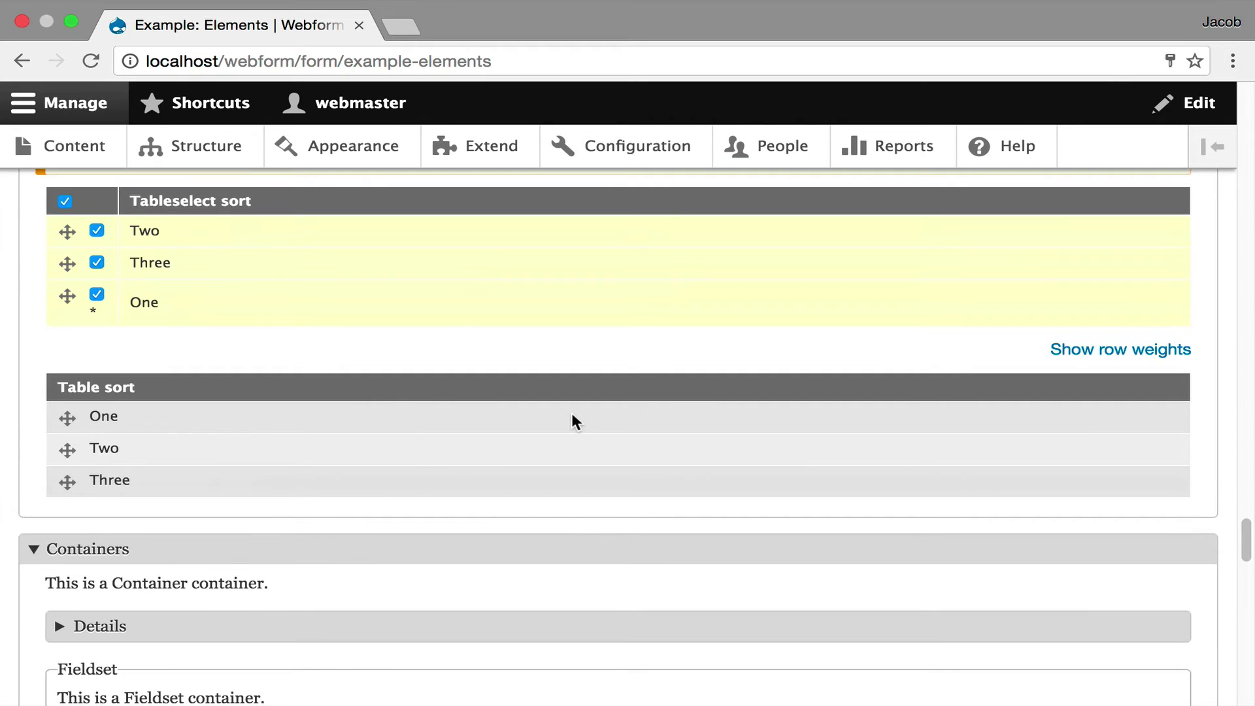
pyautogui.scroll(-2, 552, 393)
pyautogui.scroll(-2, 553, 395)
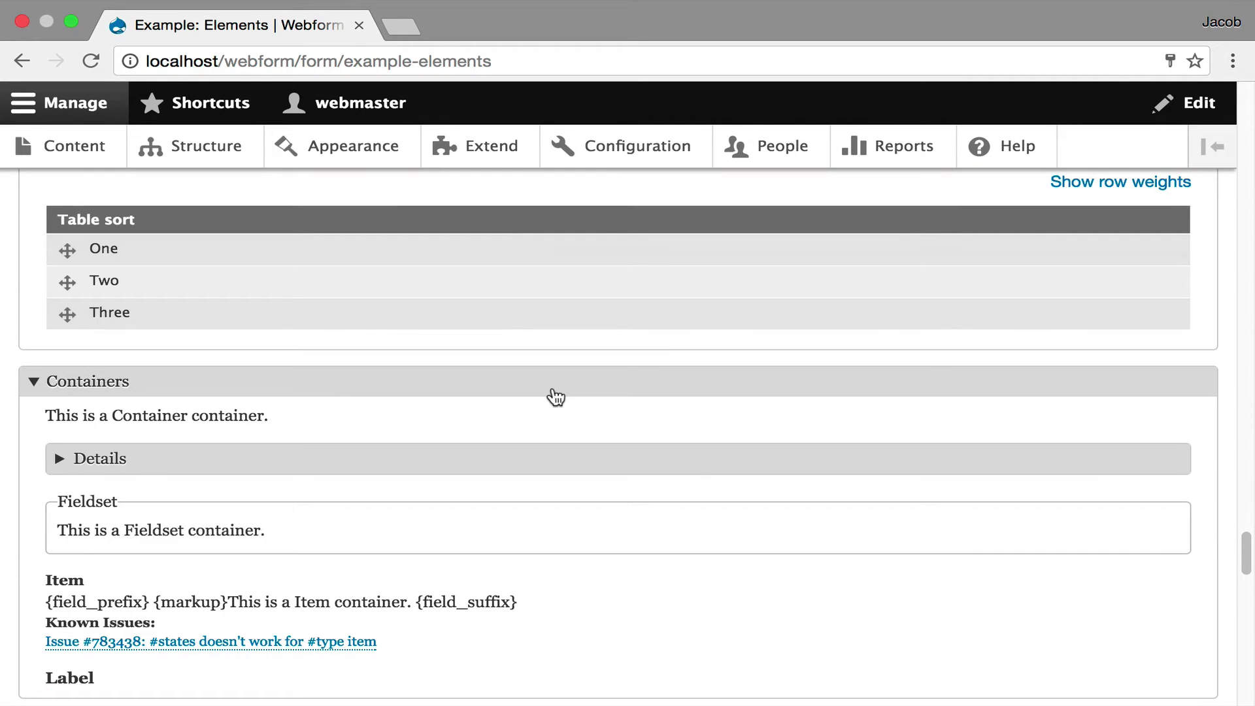
# Expand the Details container and highlight part of its known-issue warning text.
pyautogui.click(534, 461)
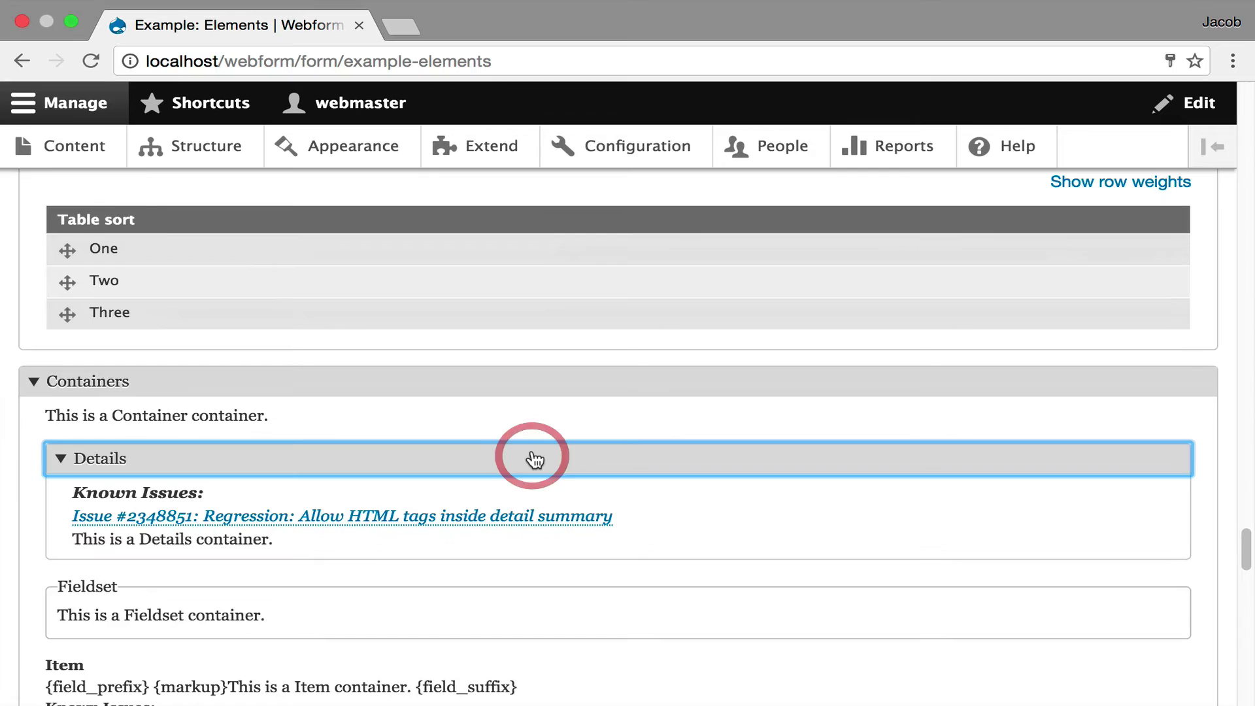
pyautogui.scroll(-3, 532, 457)
pyautogui.scroll(-1, 530, 450)
pyautogui.scroll(-3, 517, 449)
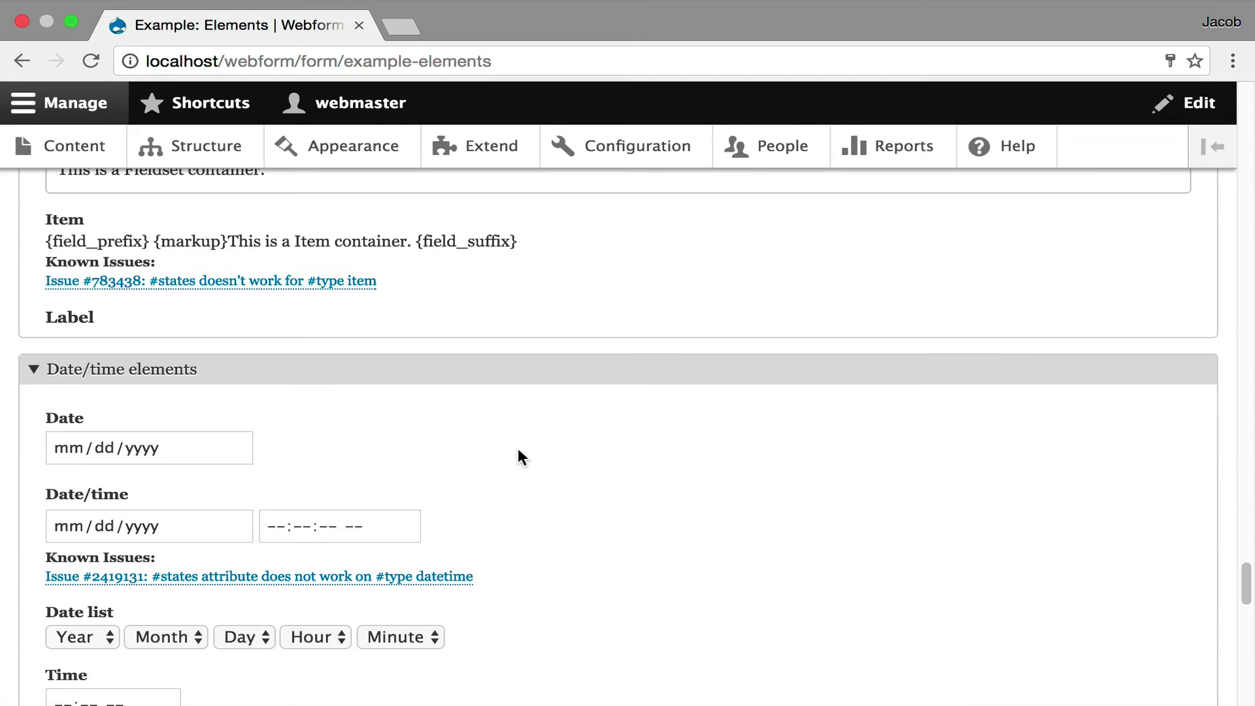
pyautogui.scroll(-1, 517, 449)
pyautogui.scroll(-5, 627, 440)
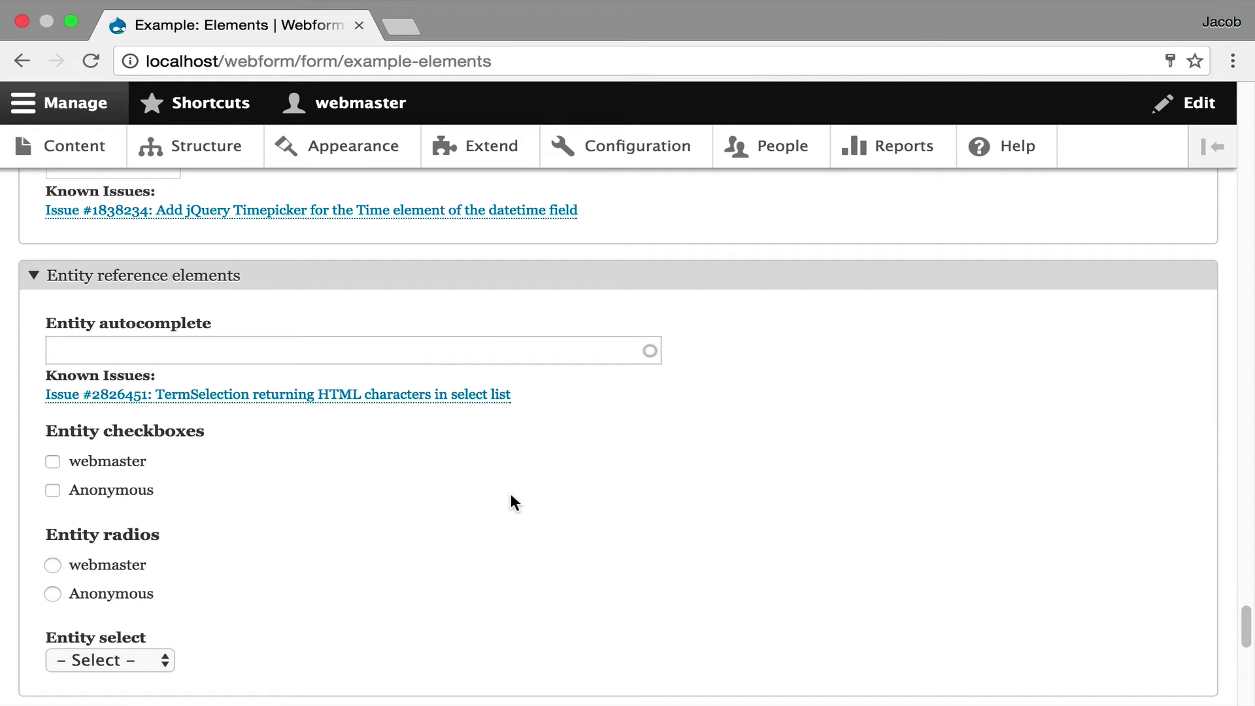
pyautogui.scroll(-2, 511, 495)
pyautogui.scroll(-1, 418, 417)
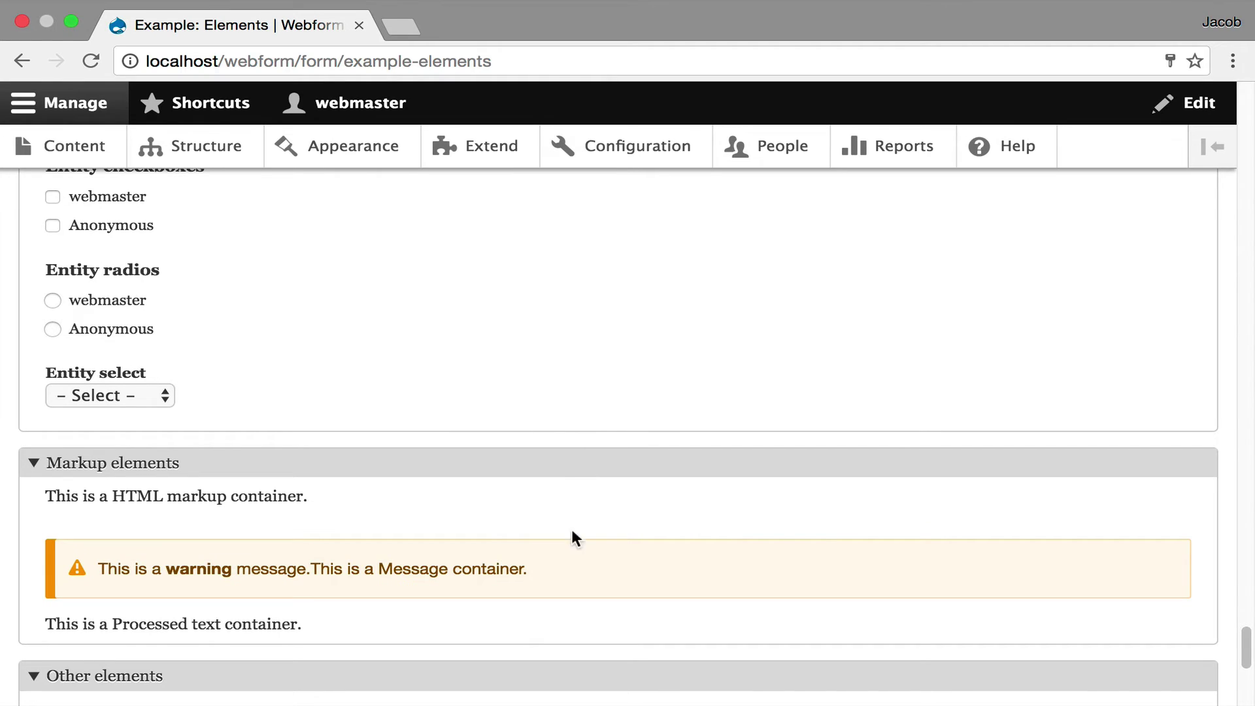
pyautogui.moveTo(288, 571); pyautogui.dragTo(521, 578)
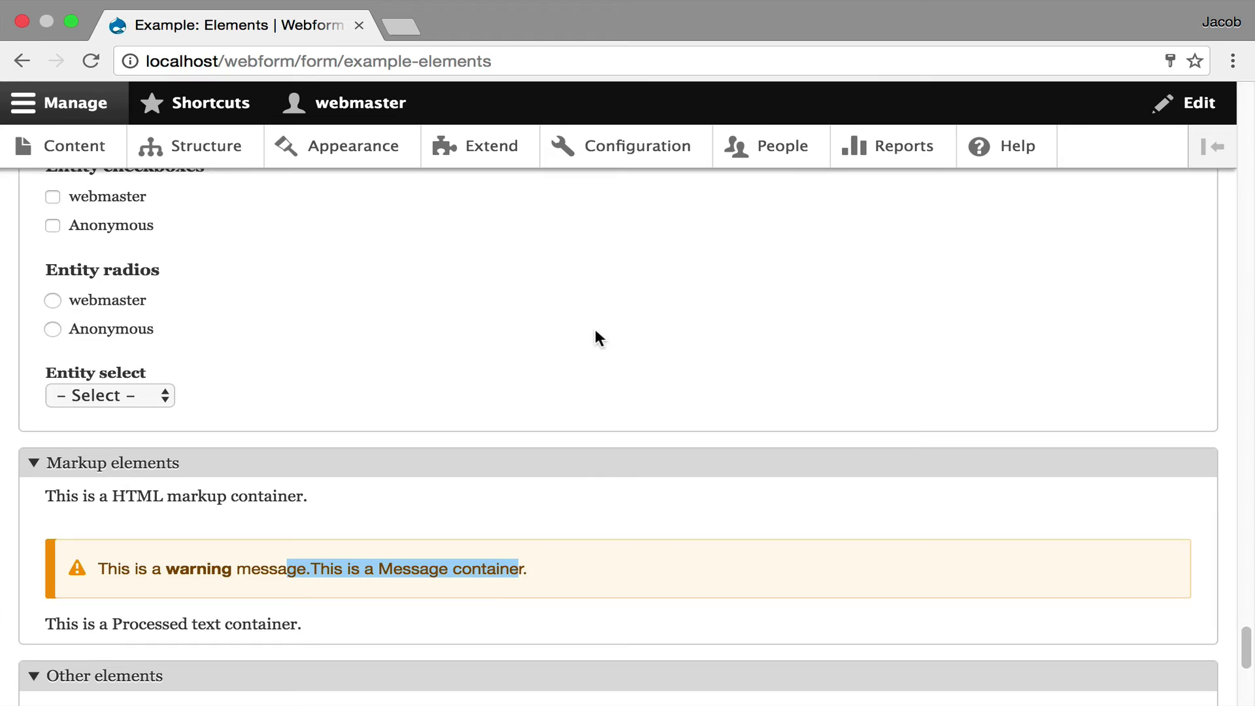
pyautogui.scroll(-1, 593, 398)
pyautogui.scroll(-5, 602, 474)
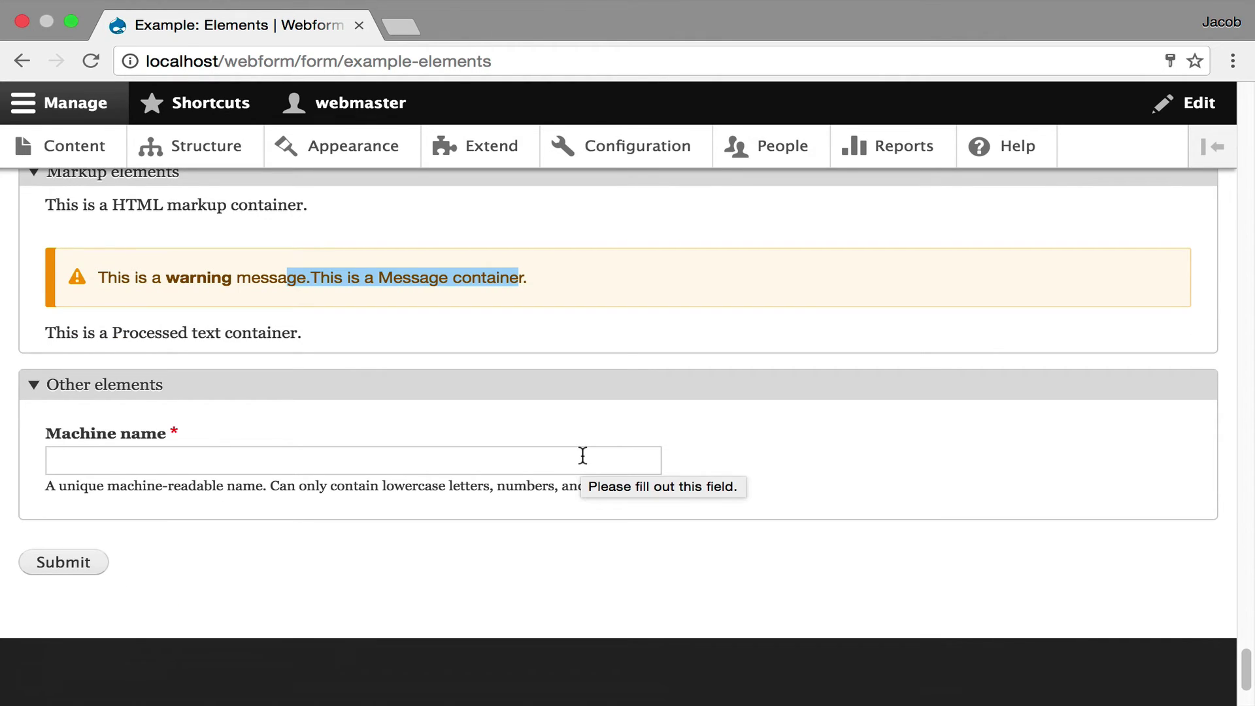
pyautogui.scroll(10, 549, 440)
pyautogui.scroll(1, 479, 440)
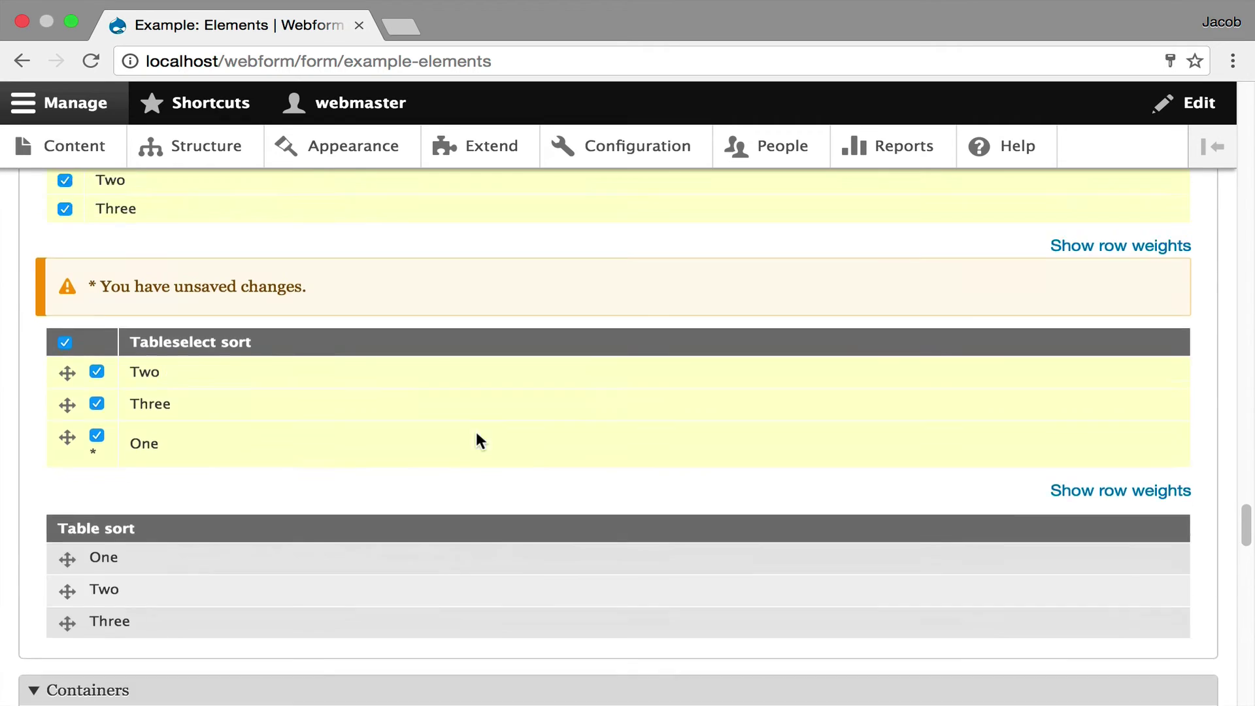
pyautogui.scroll(10, 476, 440)
pyautogui.scroll(10, 476, 439)
pyautogui.scroll(10, 476, 440)
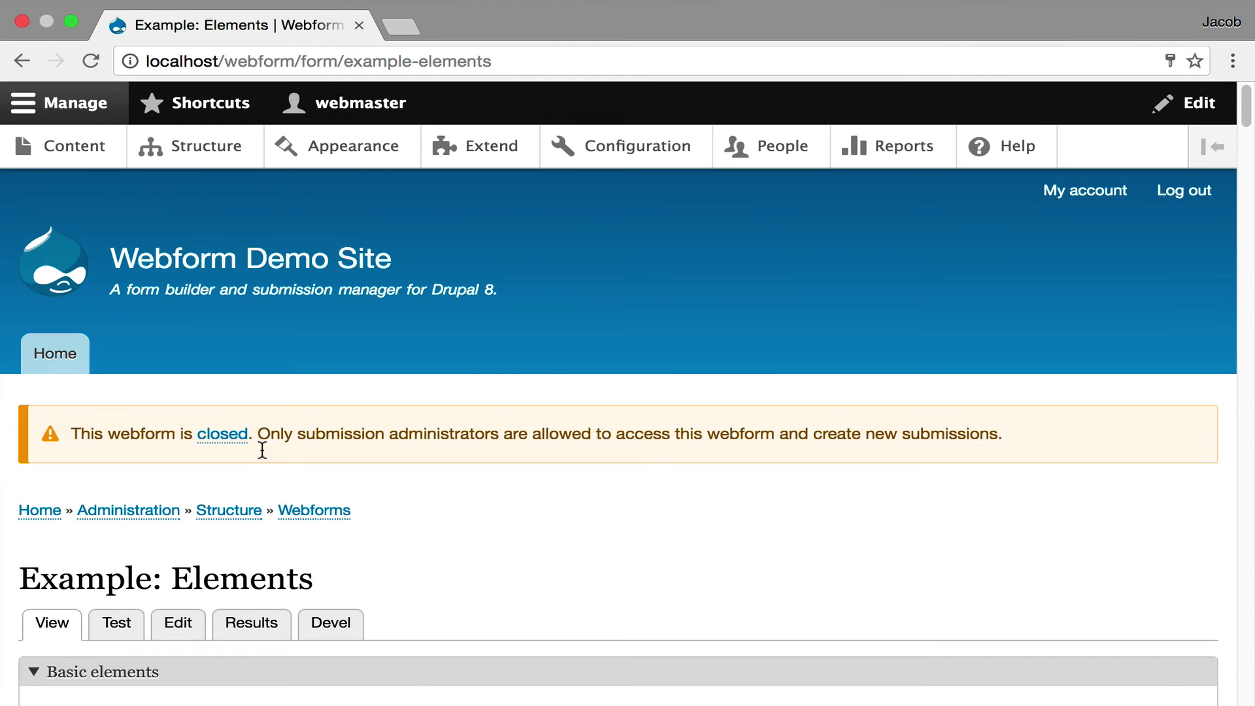
pyautogui.click(314, 512)
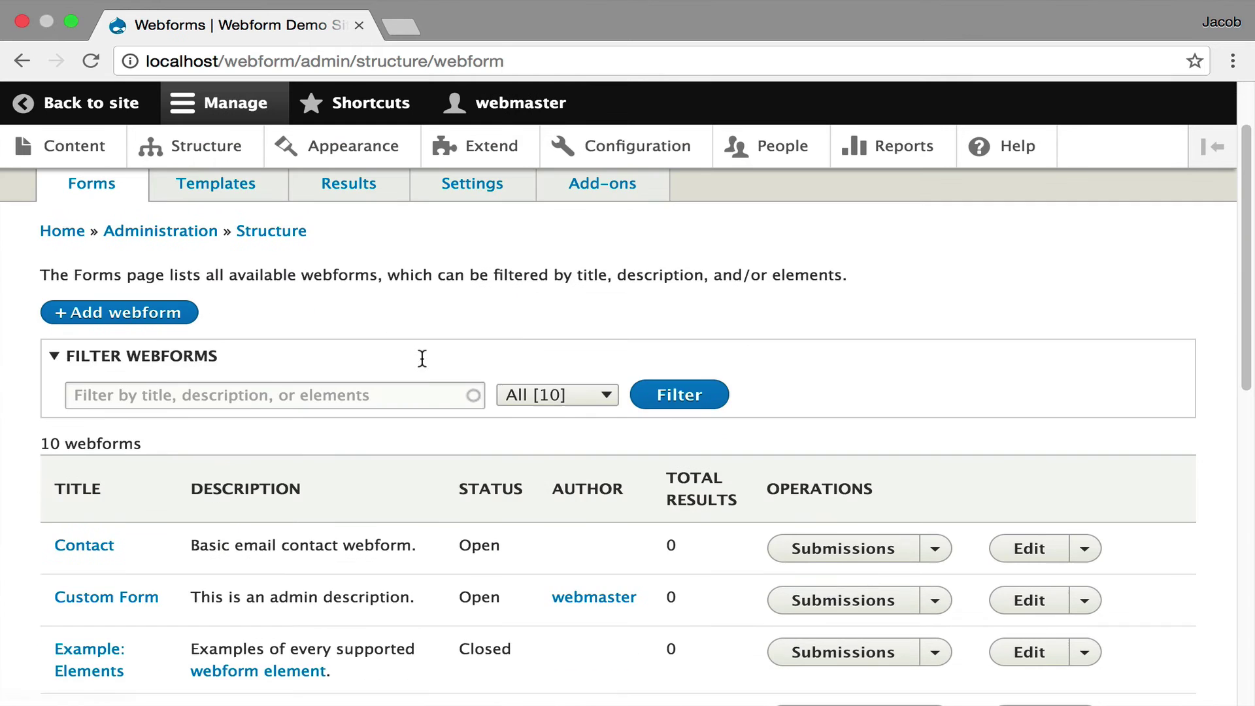
pyautogui.scroll(-5, 422, 358)
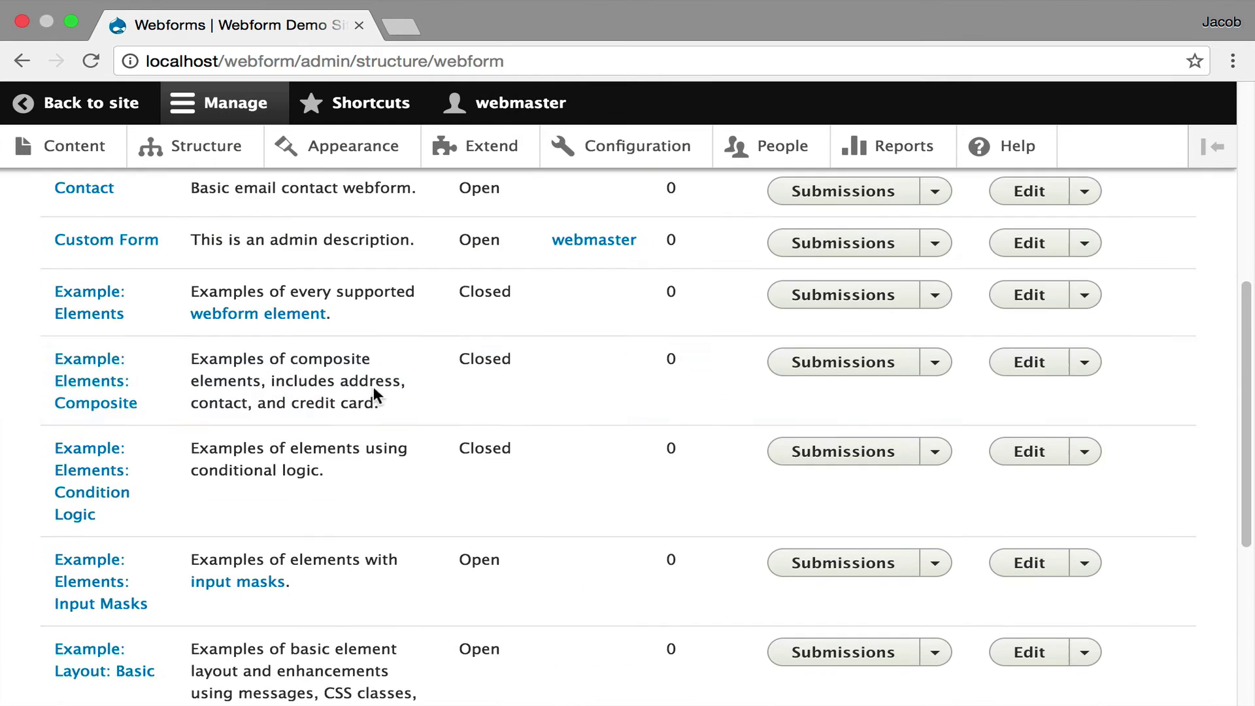
pyautogui.click(78, 374)
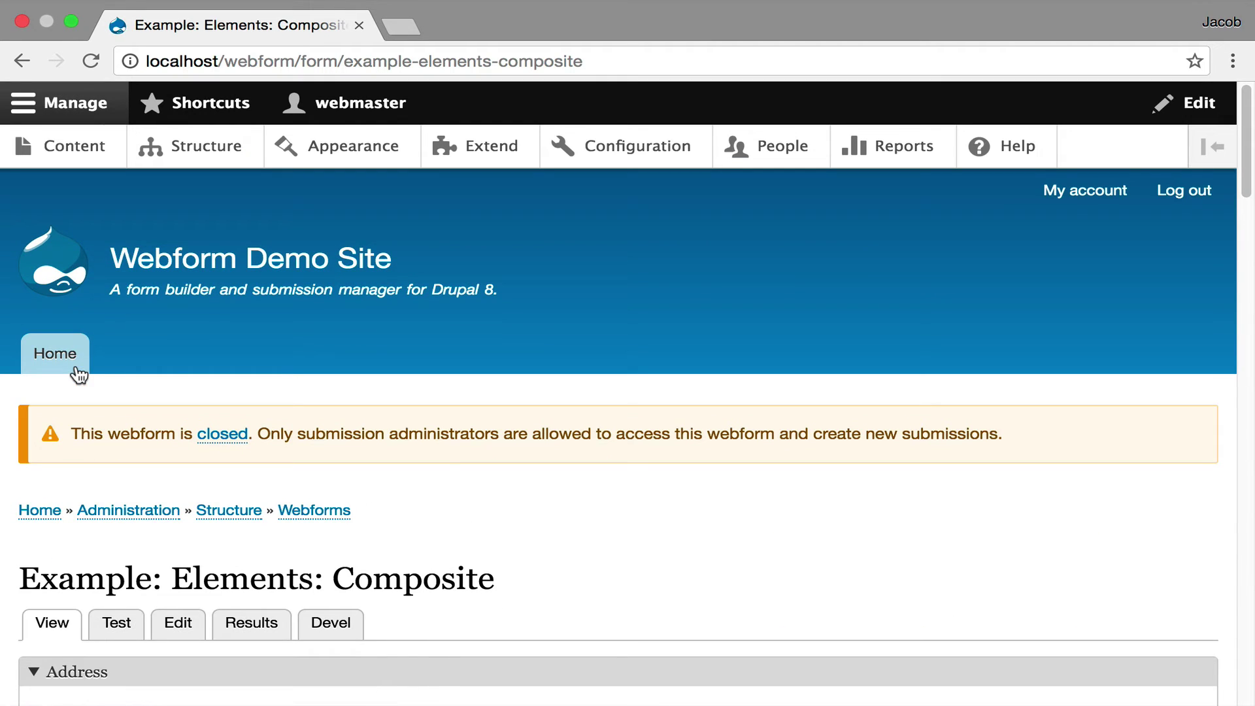
pyautogui.scroll(-5, 649, 464)
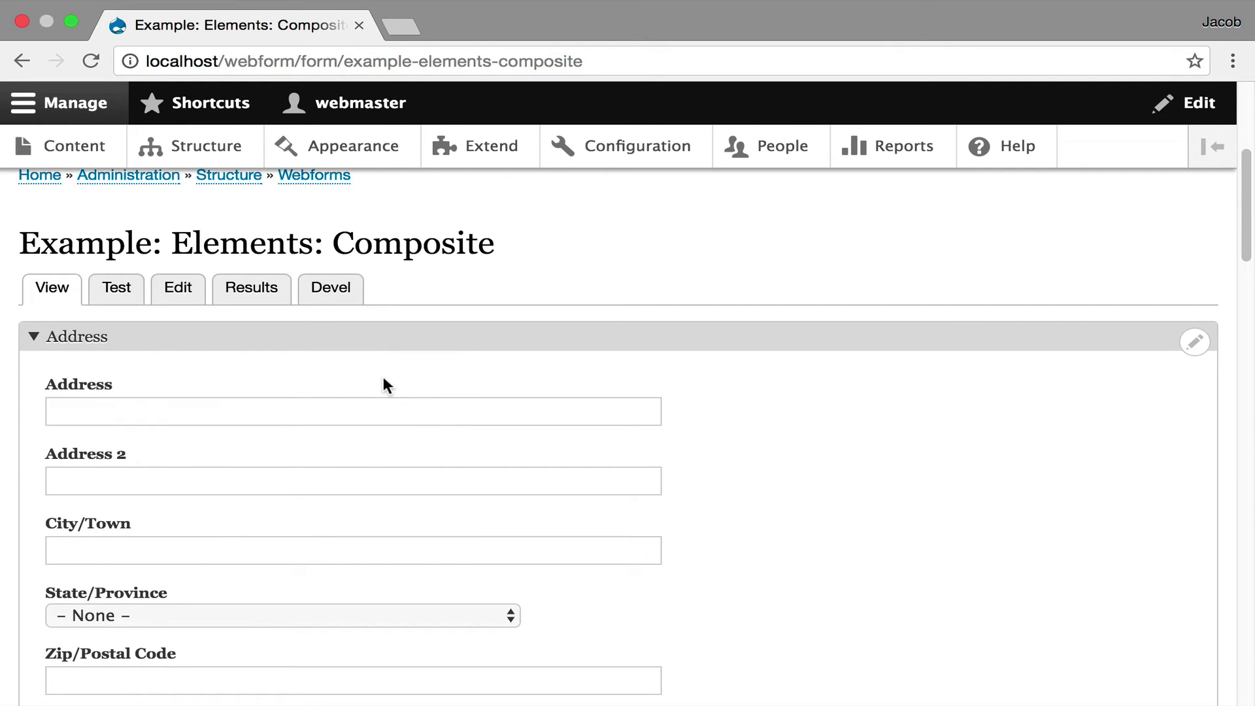
pyautogui.scroll(-1, 383, 384)
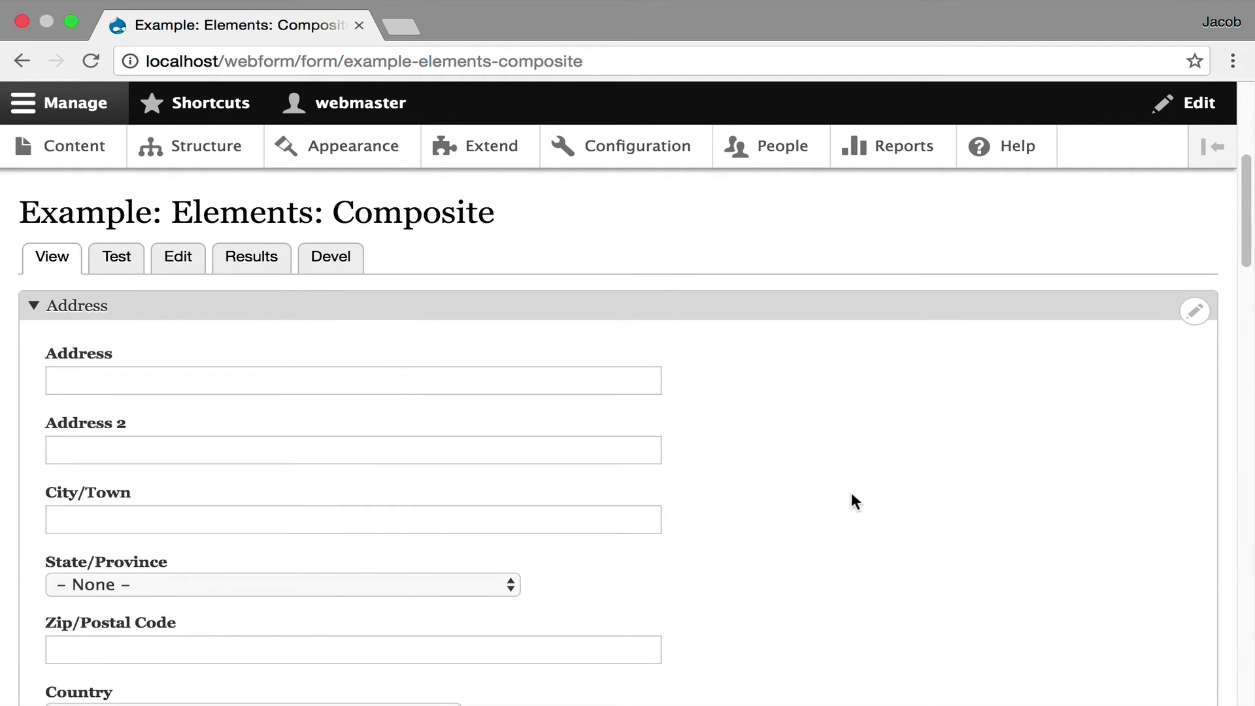
pyautogui.scroll(-5, 852, 501)
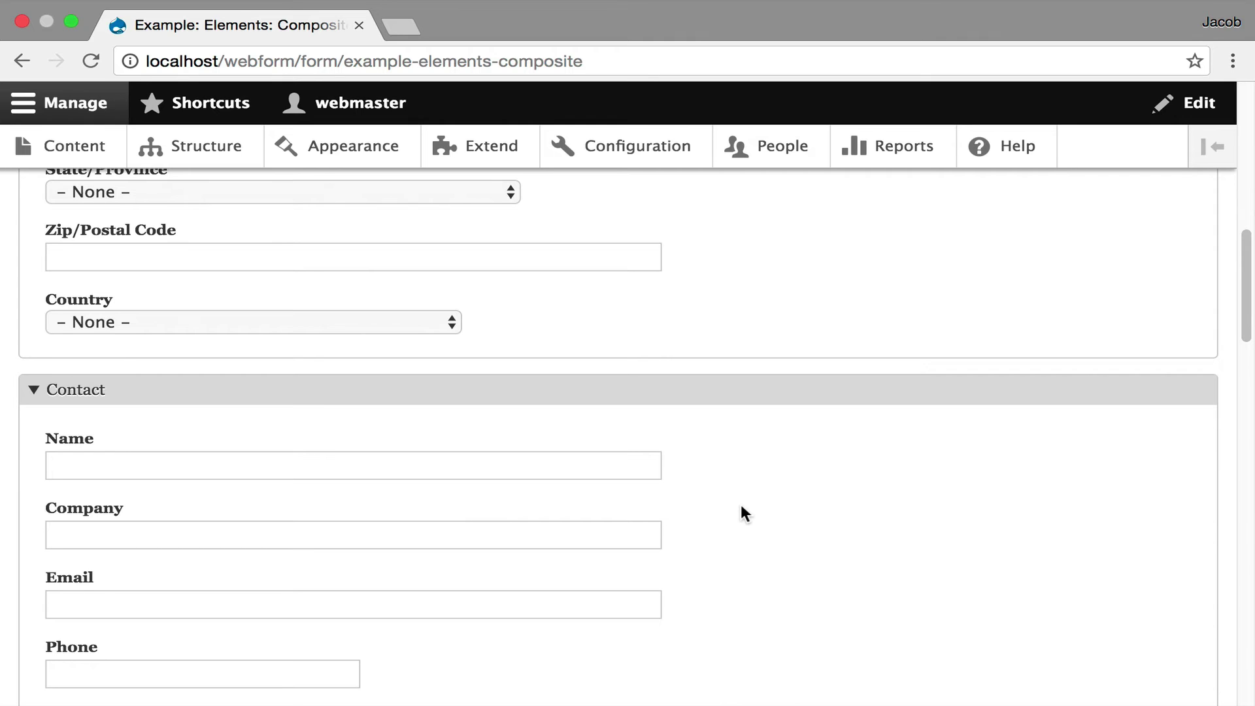
pyautogui.scroll(-2, 713, 488)
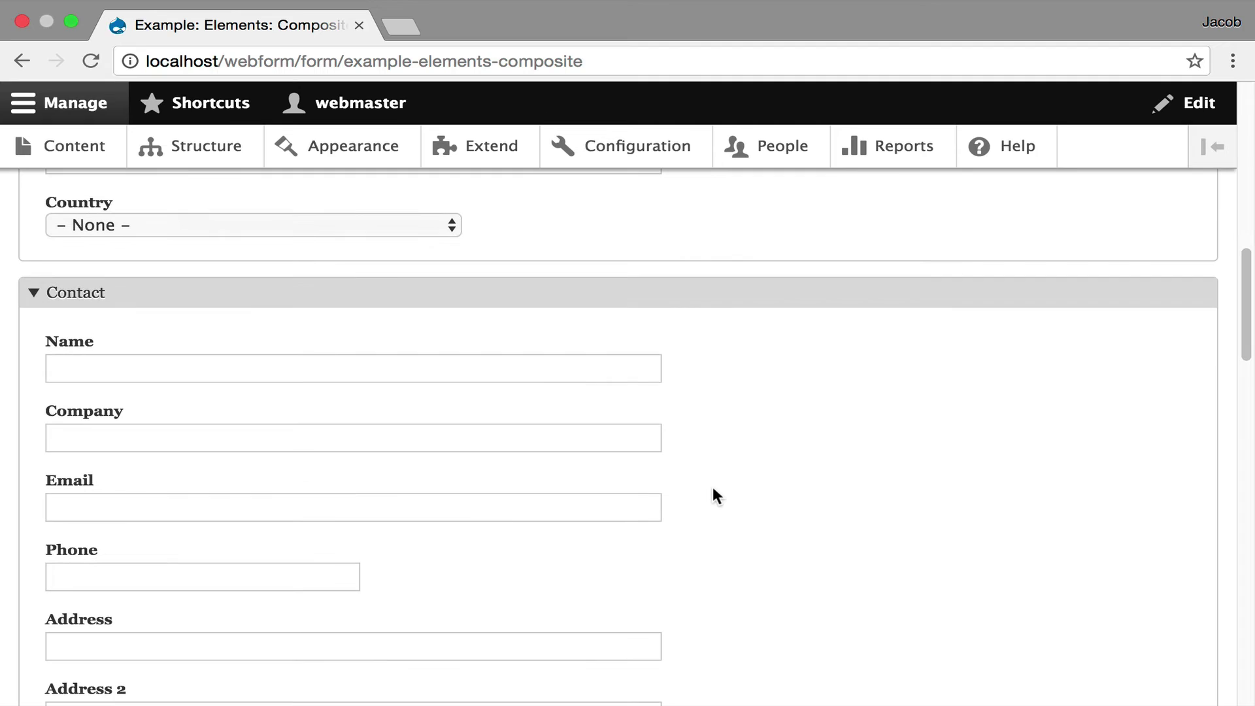
pyautogui.scroll(-1, 708, 476)
pyautogui.scroll(-3, 704, 469)
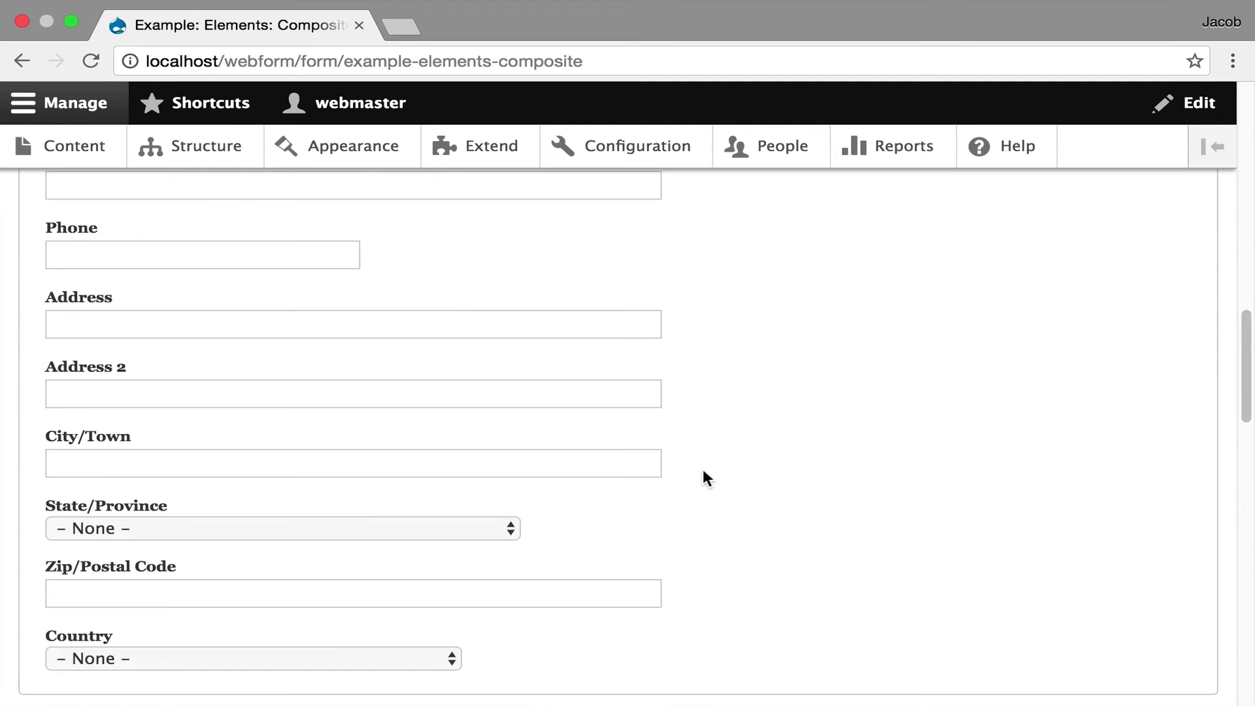
pyautogui.scroll(-2, 703, 469)
pyautogui.scroll(-1, 704, 478)
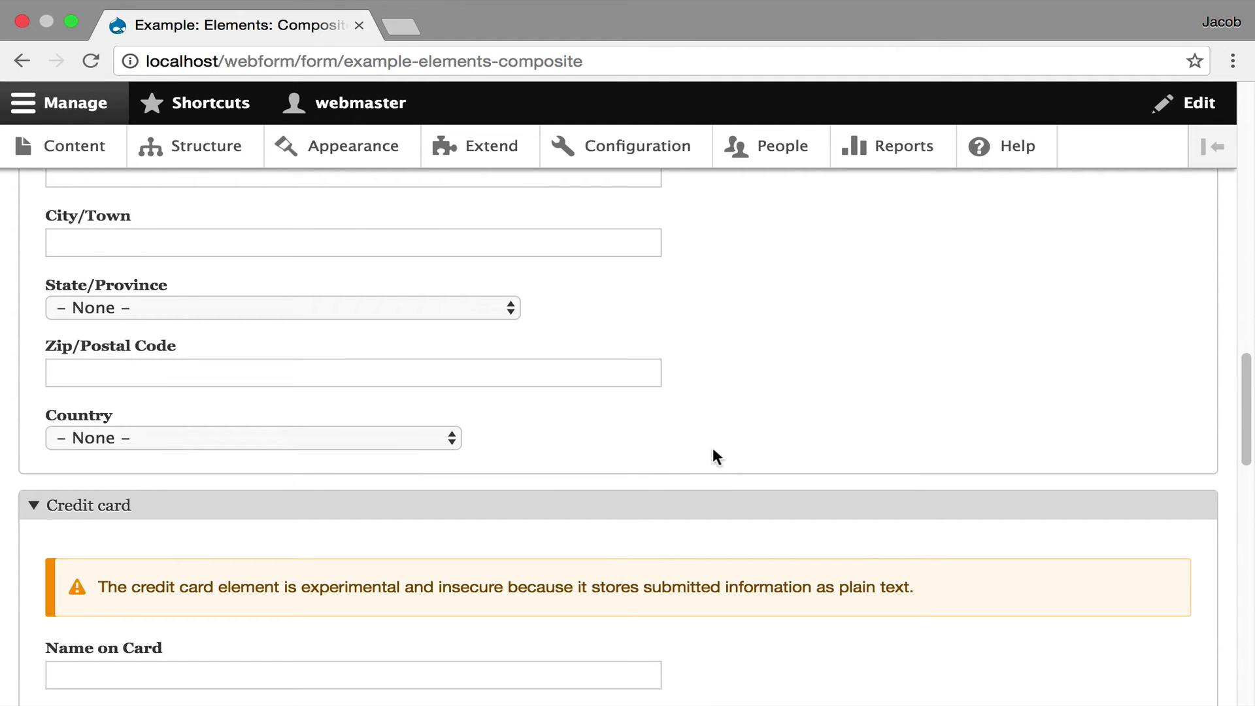
pyautogui.scroll(-1, 628, 452)
pyautogui.scroll(-1, 629, 449)
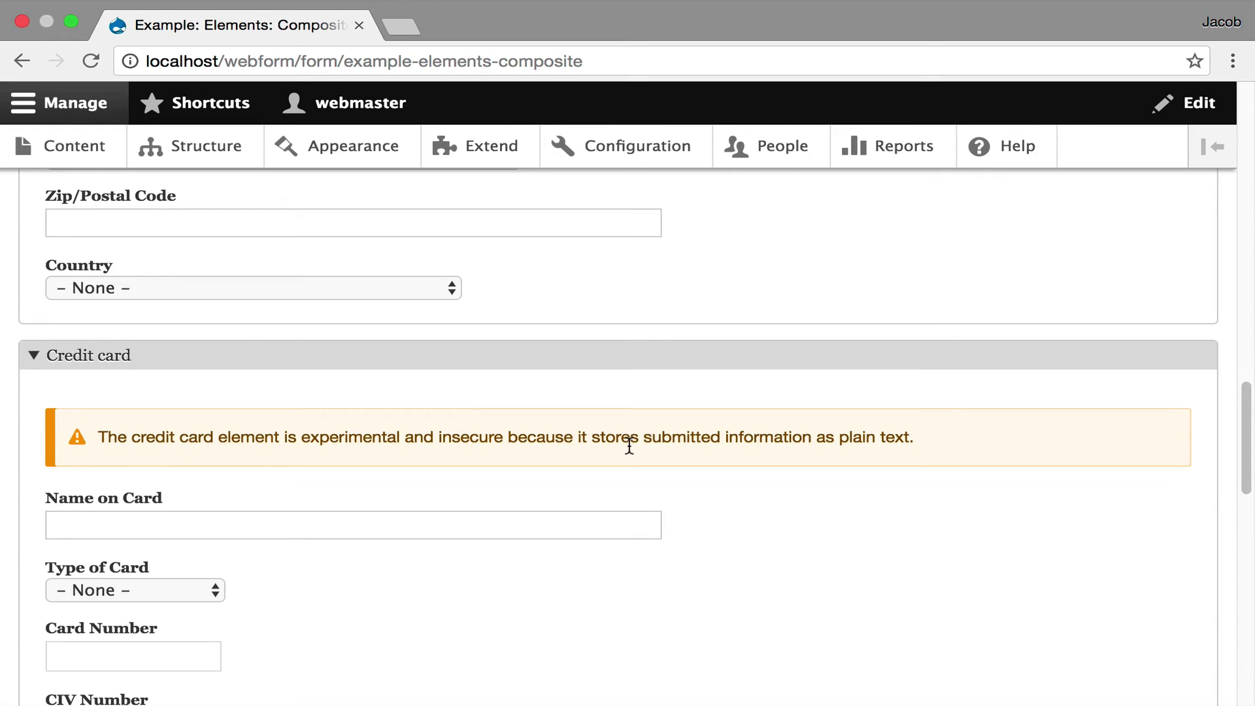
pyautogui.scroll(-2, 629, 448)
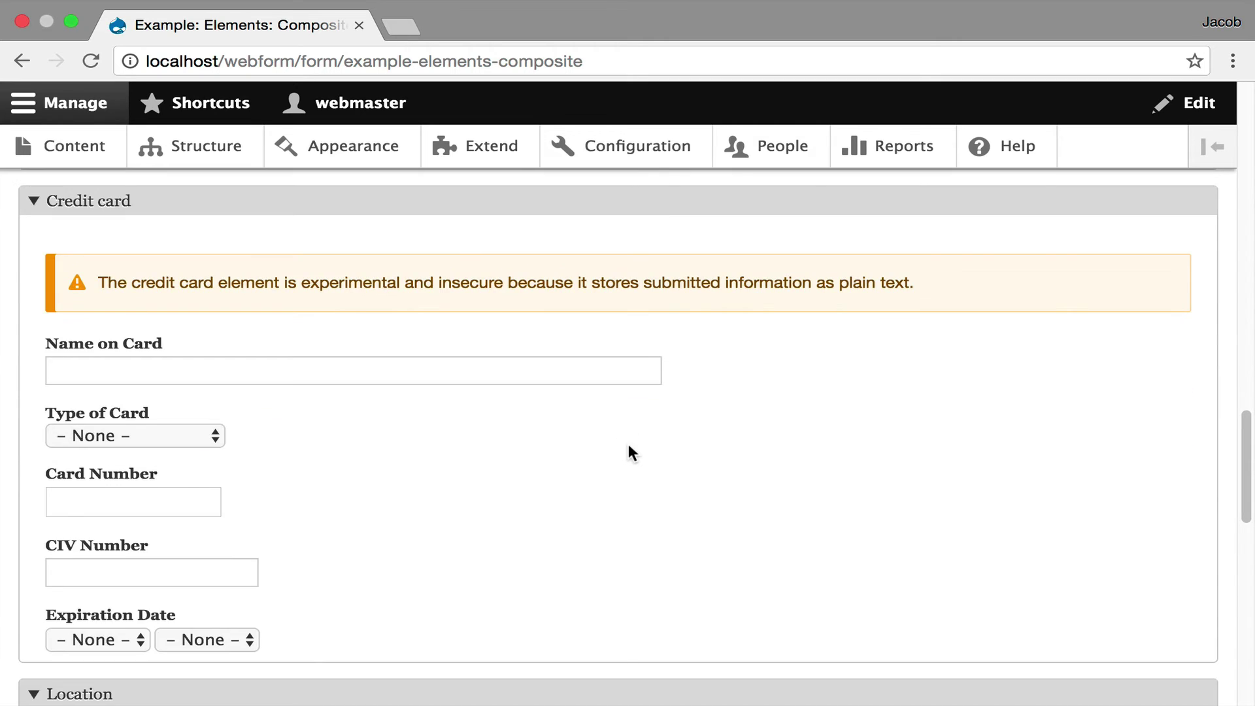
pyautogui.scroll(-2, 627, 451)
pyautogui.scroll(-1, 588, 500)
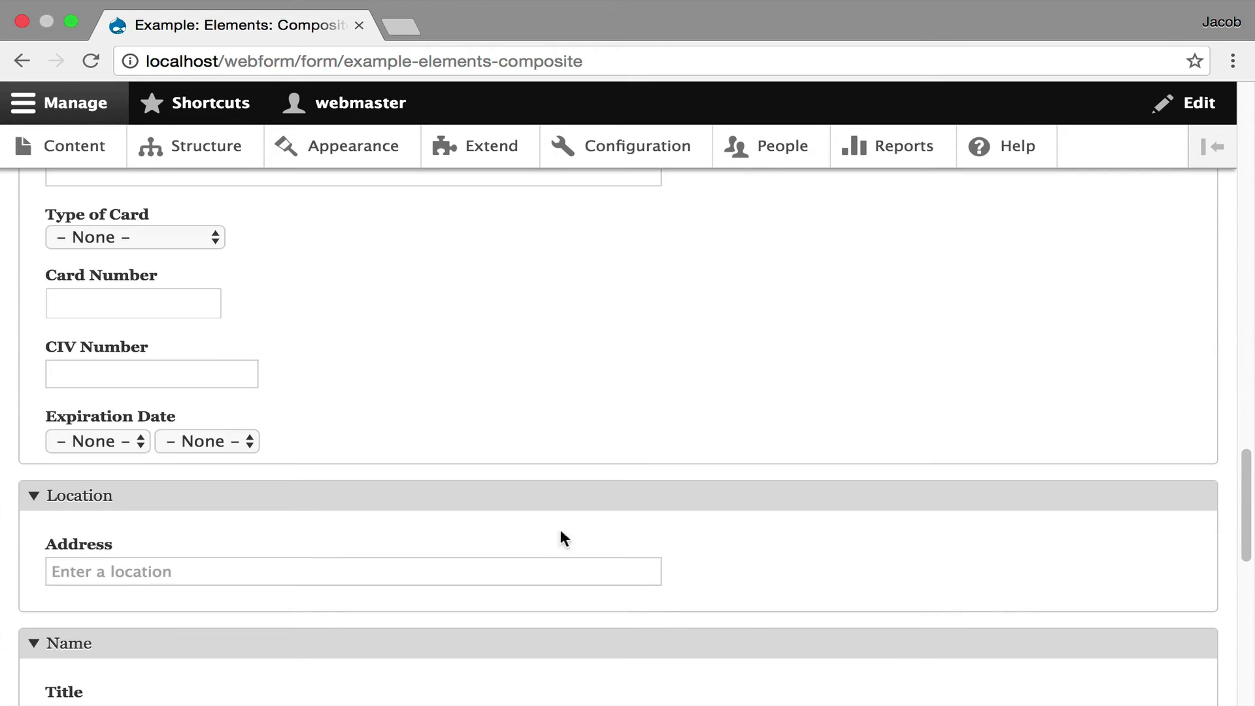
pyautogui.click(534, 569)
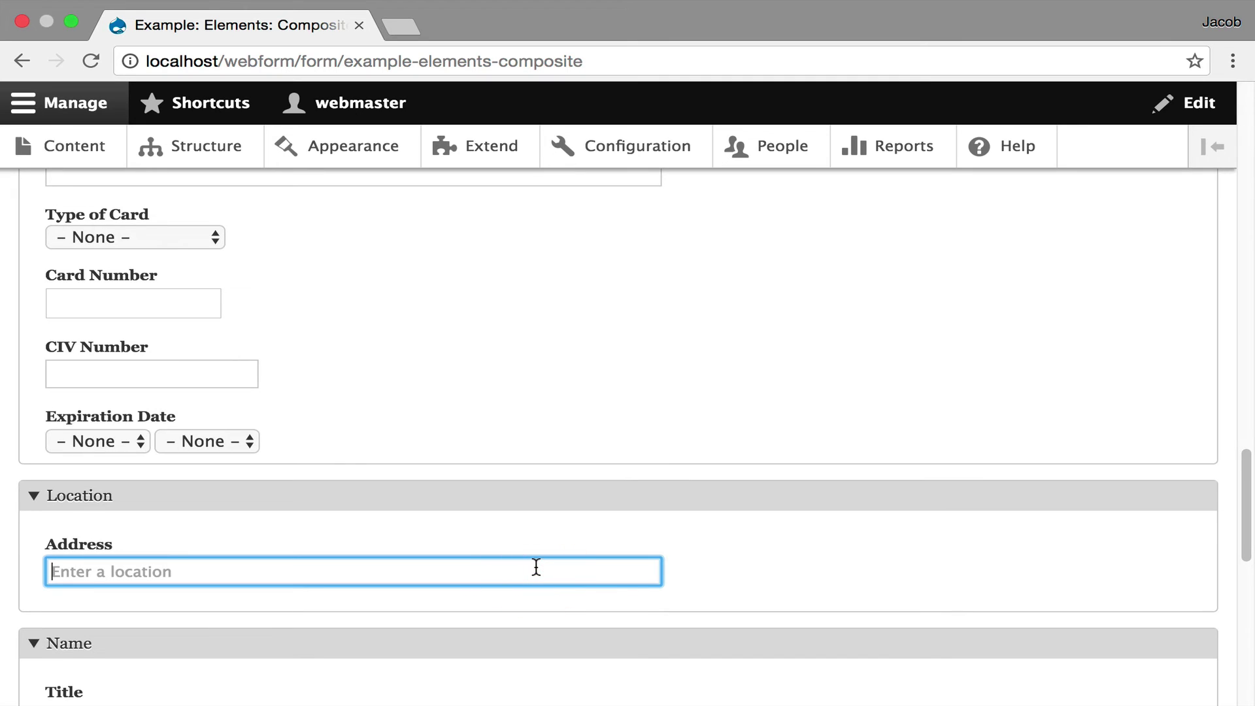
pyautogui.write('53')
pyautogui.press('Down')
pyautogui.press('Return')
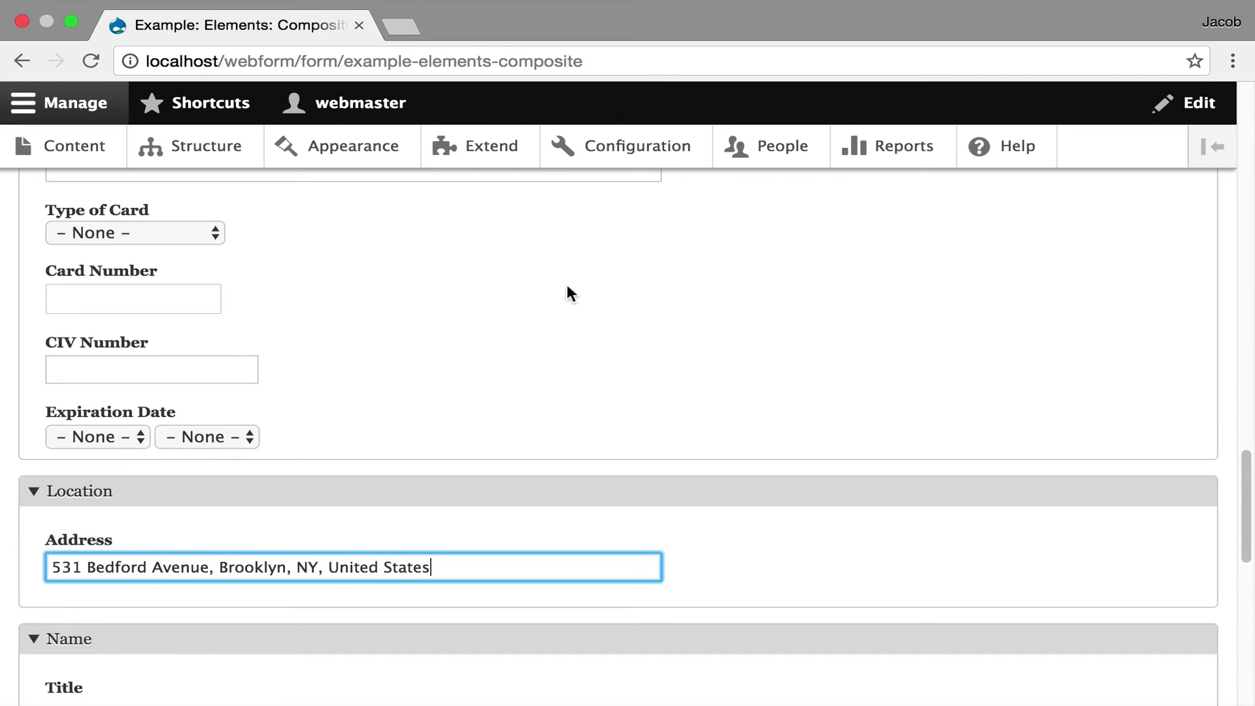
pyautogui.scroll(-3, 567, 285)
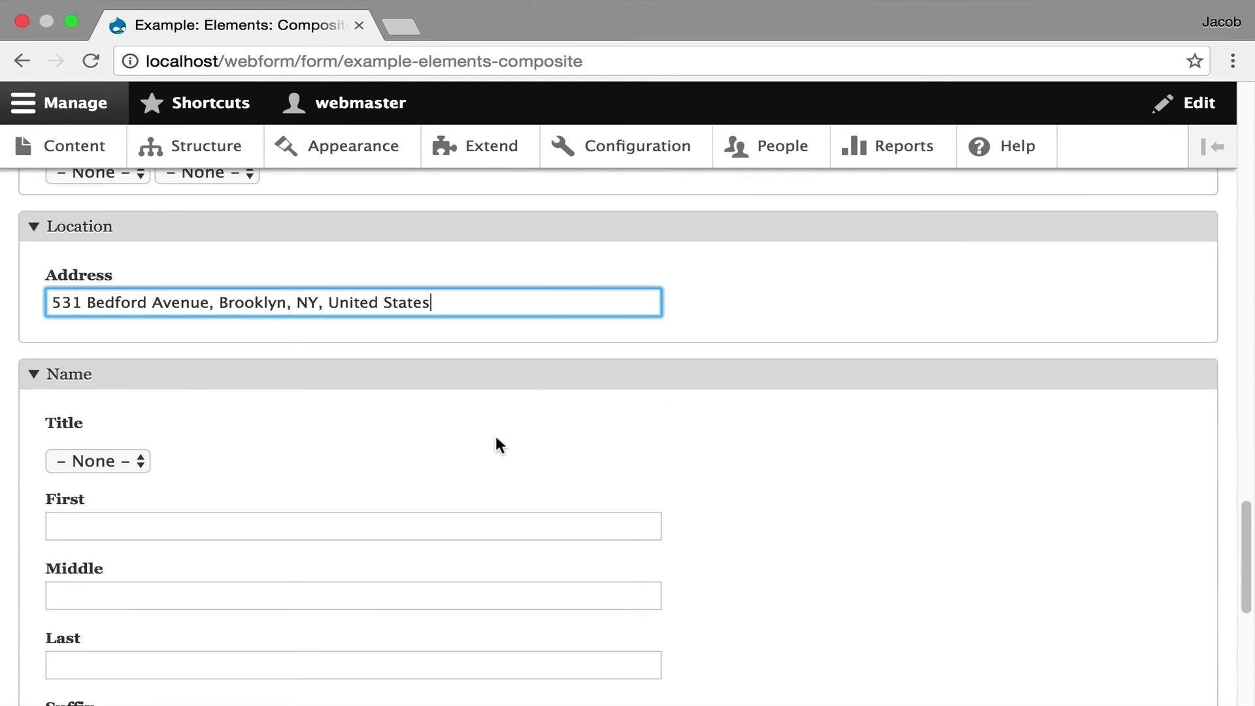
pyautogui.scroll(-1, 496, 438)
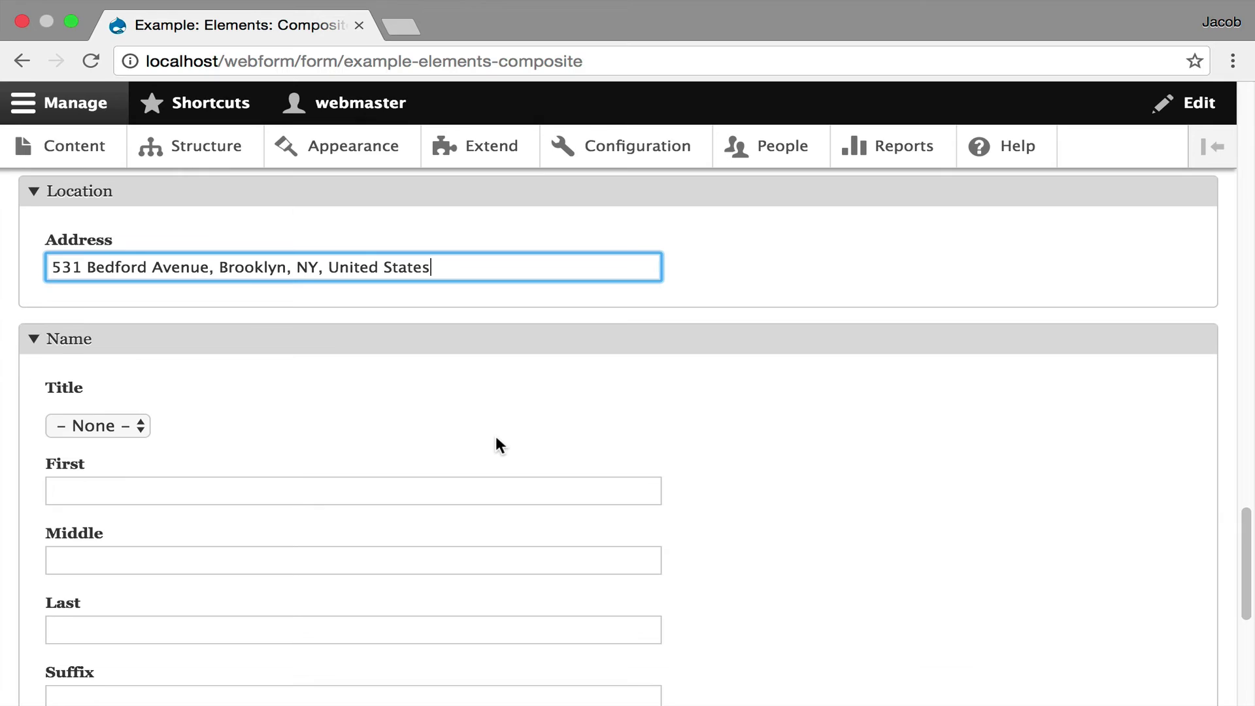
pyautogui.scroll(-3, 495, 444)
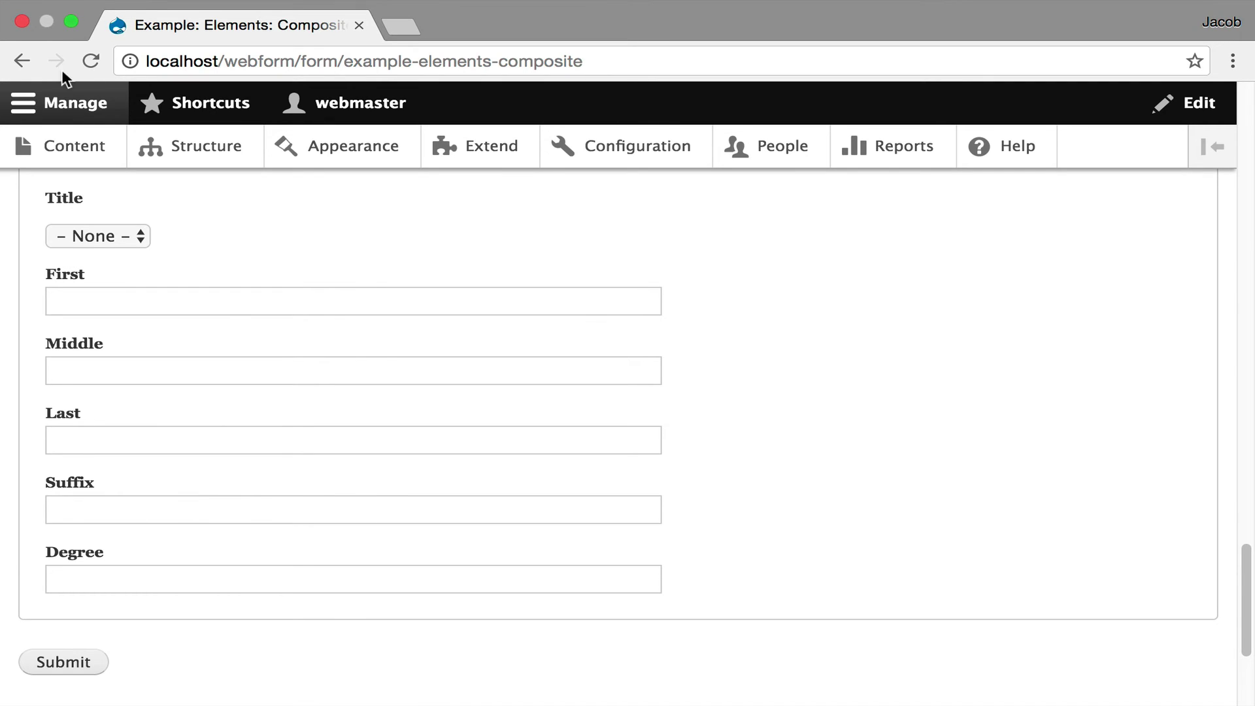
pyautogui.click(22, 61)
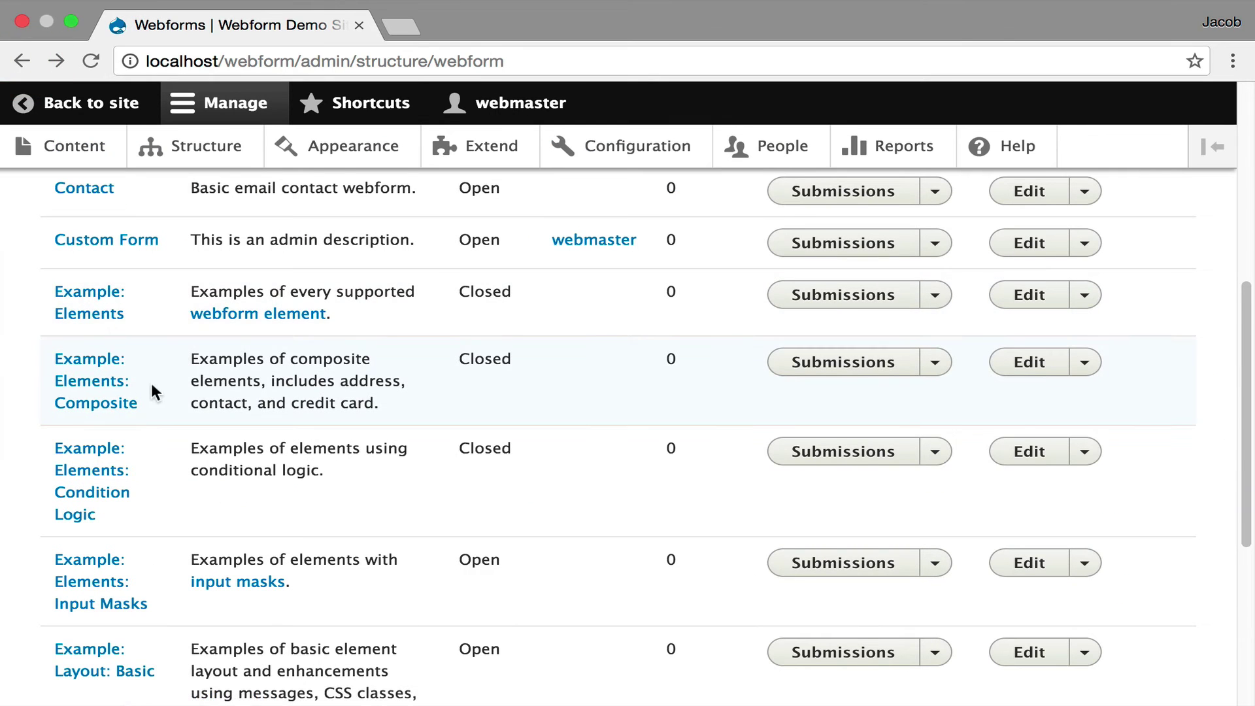
# In the Condition Logic example, check the box, choose Other..., and enter text to reveal the conditional fields.
pyautogui.click(130, 475)
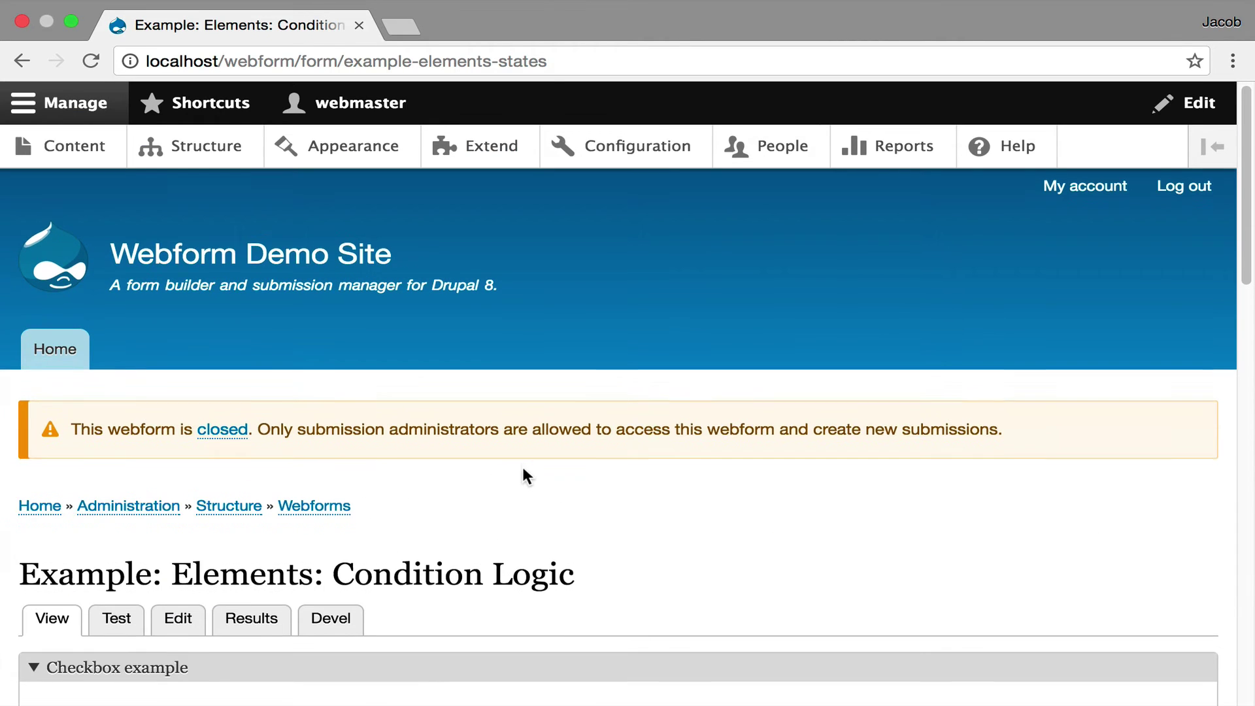
pyautogui.scroll(-3, 523, 469)
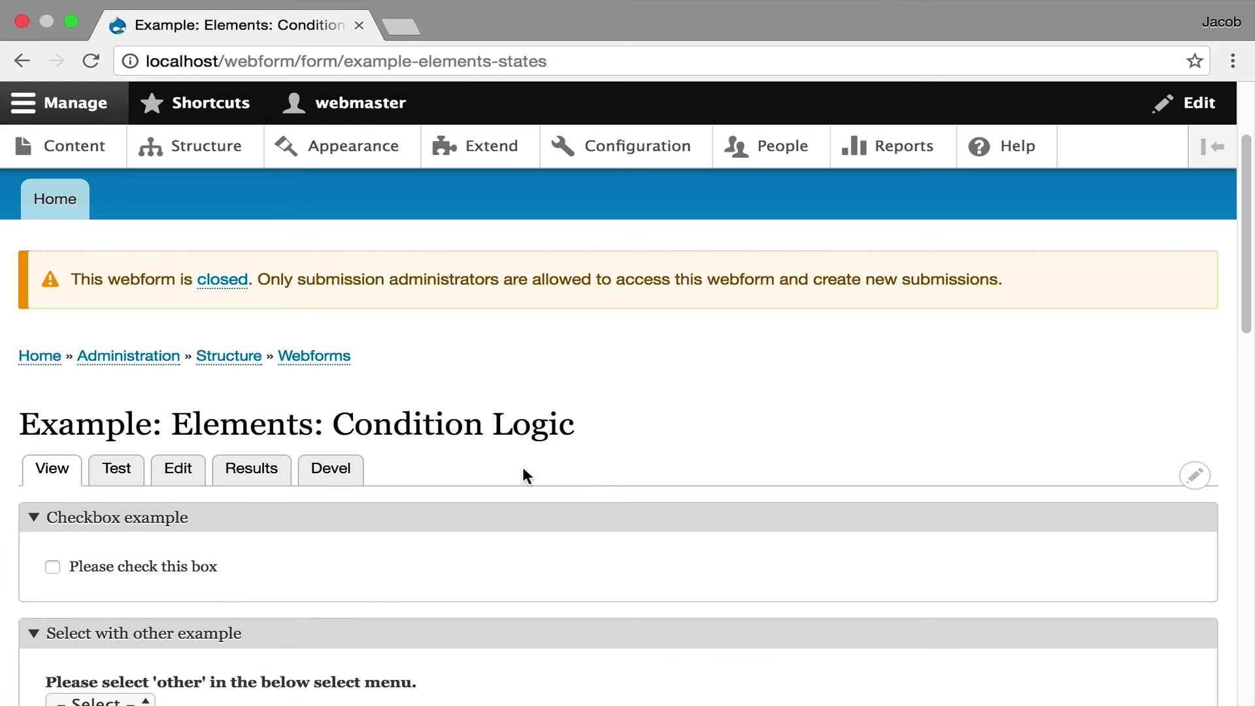
pyautogui.click(52, 567)
pyautogui.scroll(-5, 599, 469)
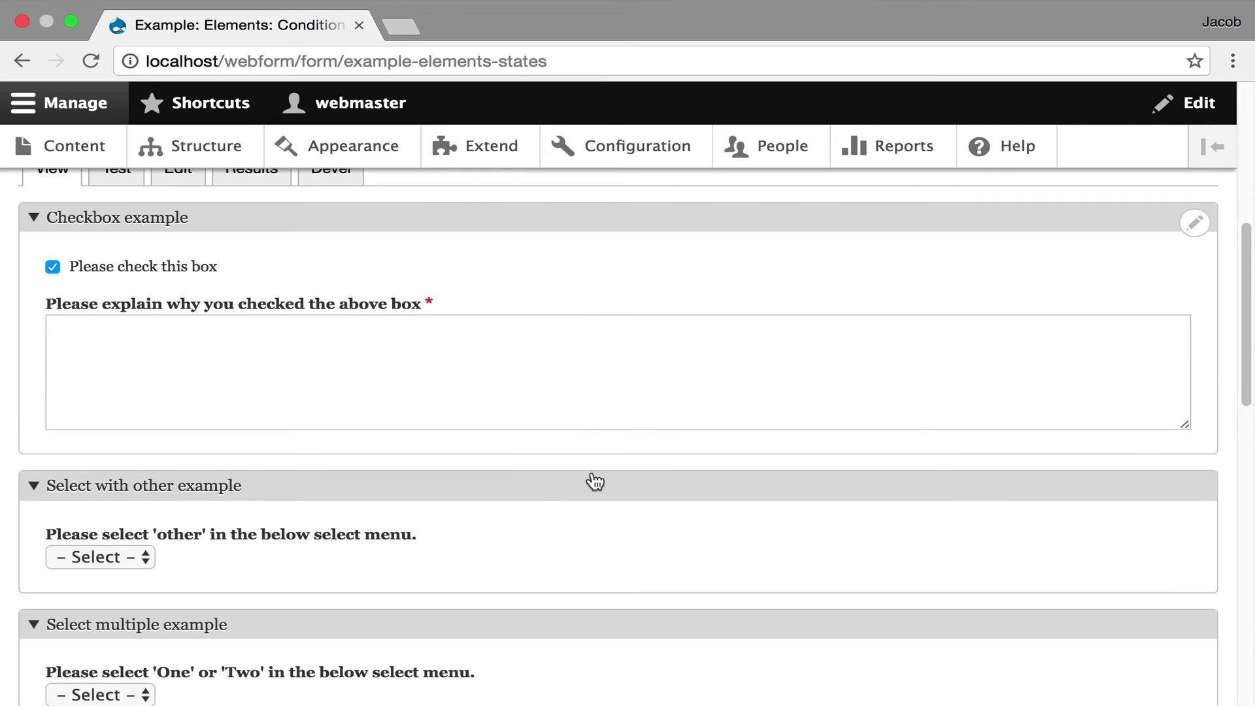
pyautogui.click(142, 562)
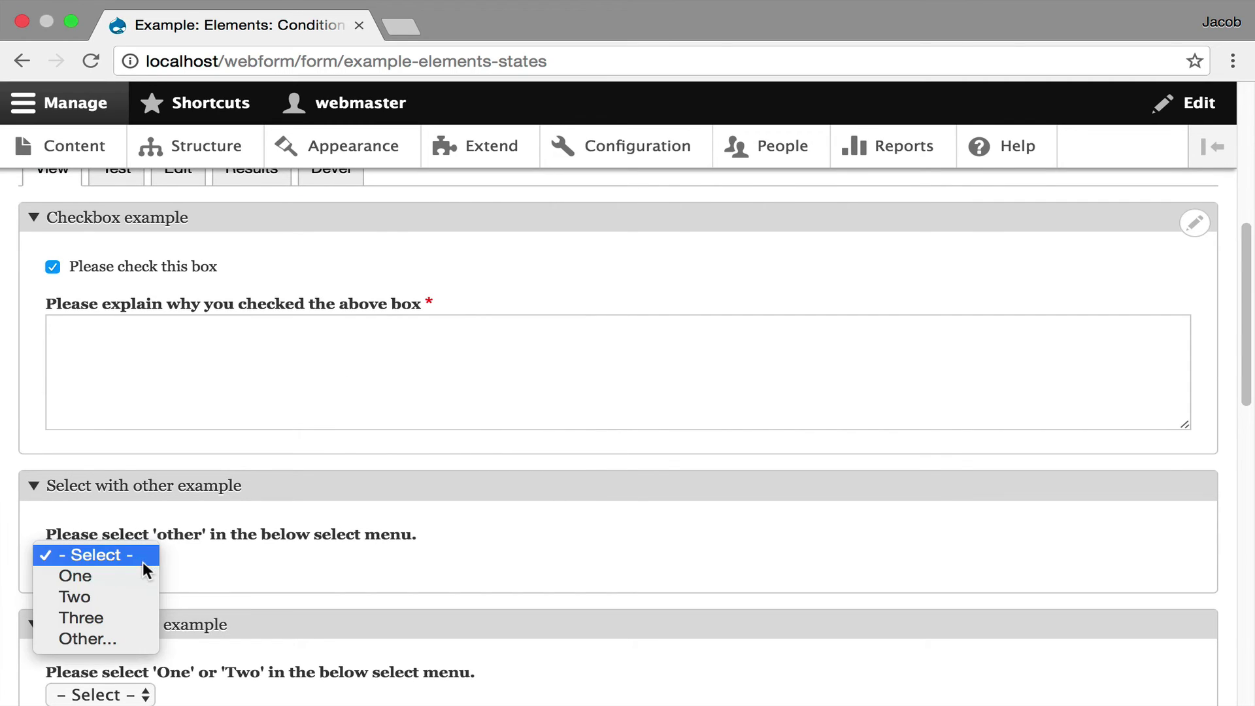
pyautogui.click(126, 637)
pyautogui.scroll(-1, 512, 515)
pyautogui.scroll(-4, 512, 508)
pyautogui.scroll(-4, 512, 508)
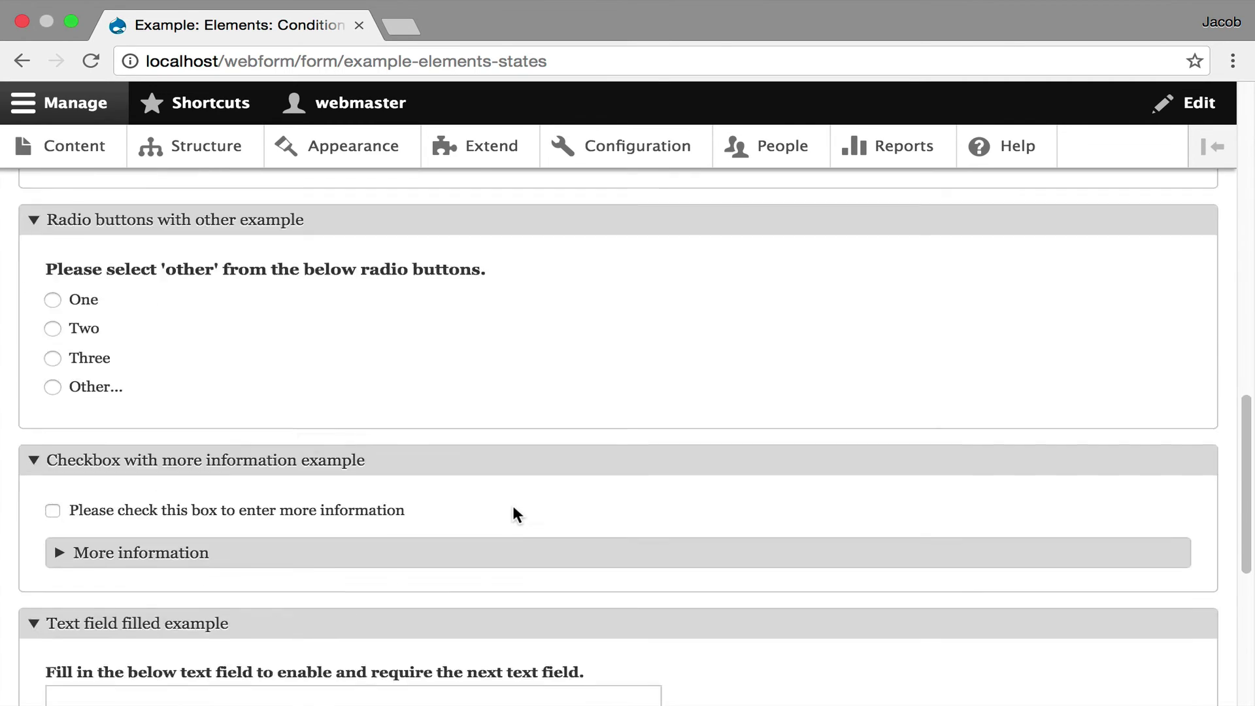
pyautogui.scroll(-2, 505, 507)
pyautogui.click(363, 589)
pyautogui.write('asdas')
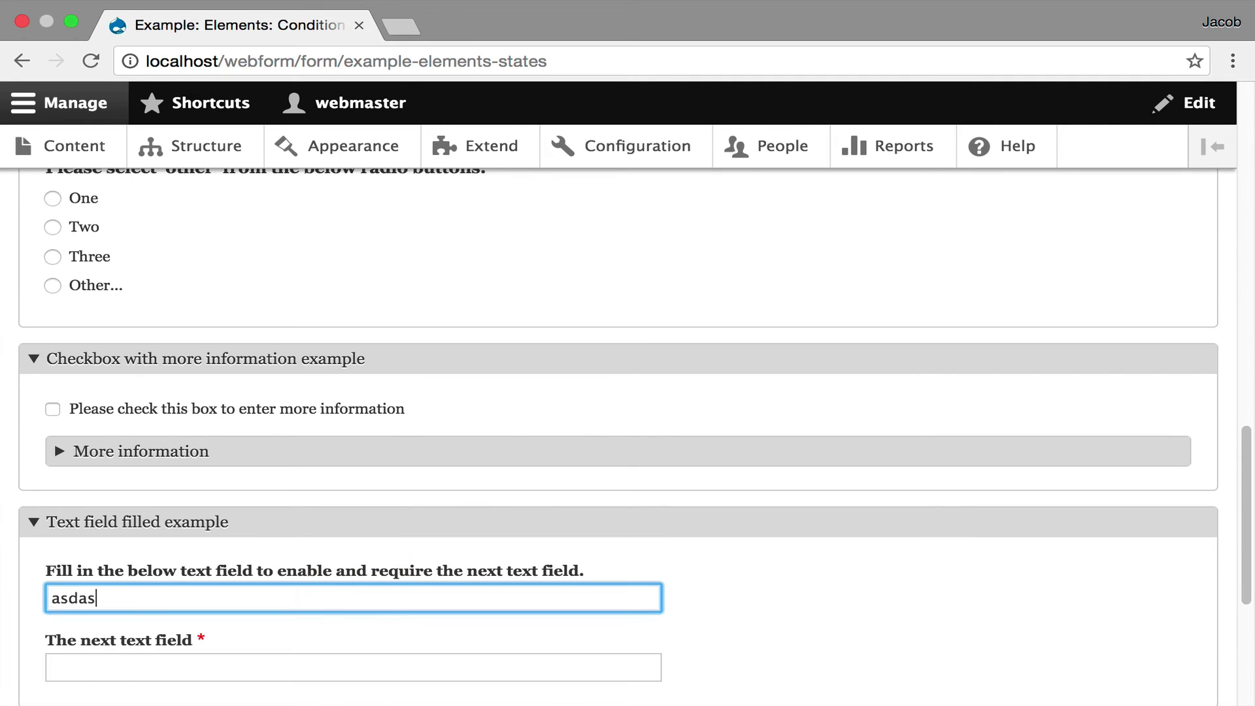
pyautogui.write('d')
pyautogui.click(143, 410)
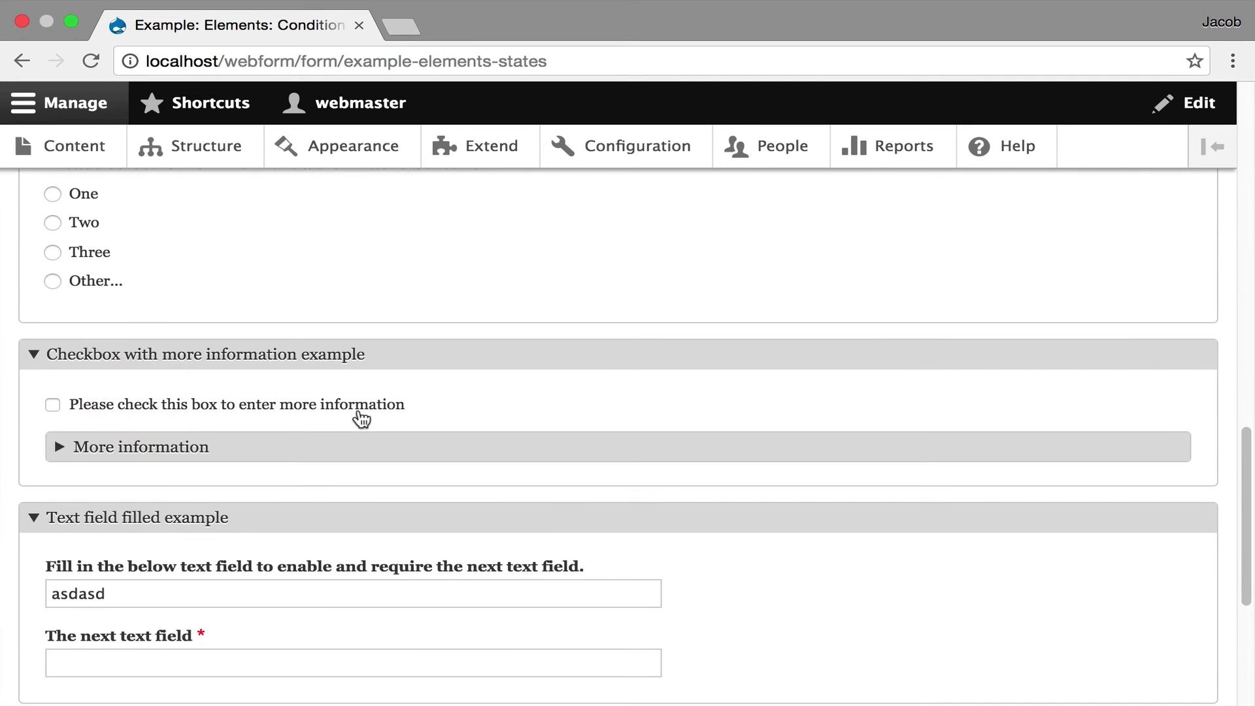
pyautogui.scroll(5, 360, 415)
pyautogui.scroll(5, 354, 413)
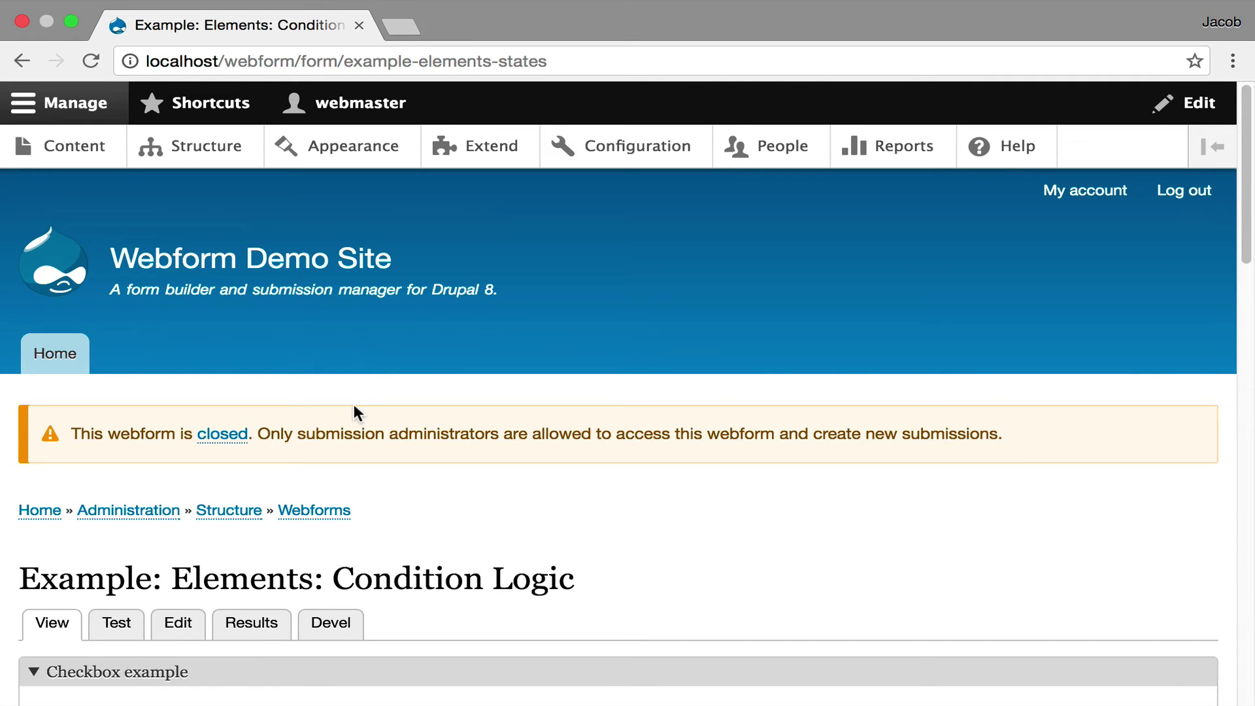
# Browse the Input Masks example and its masked Phone field, then return to the Webforms list.
pyautogui.click(22, 64)
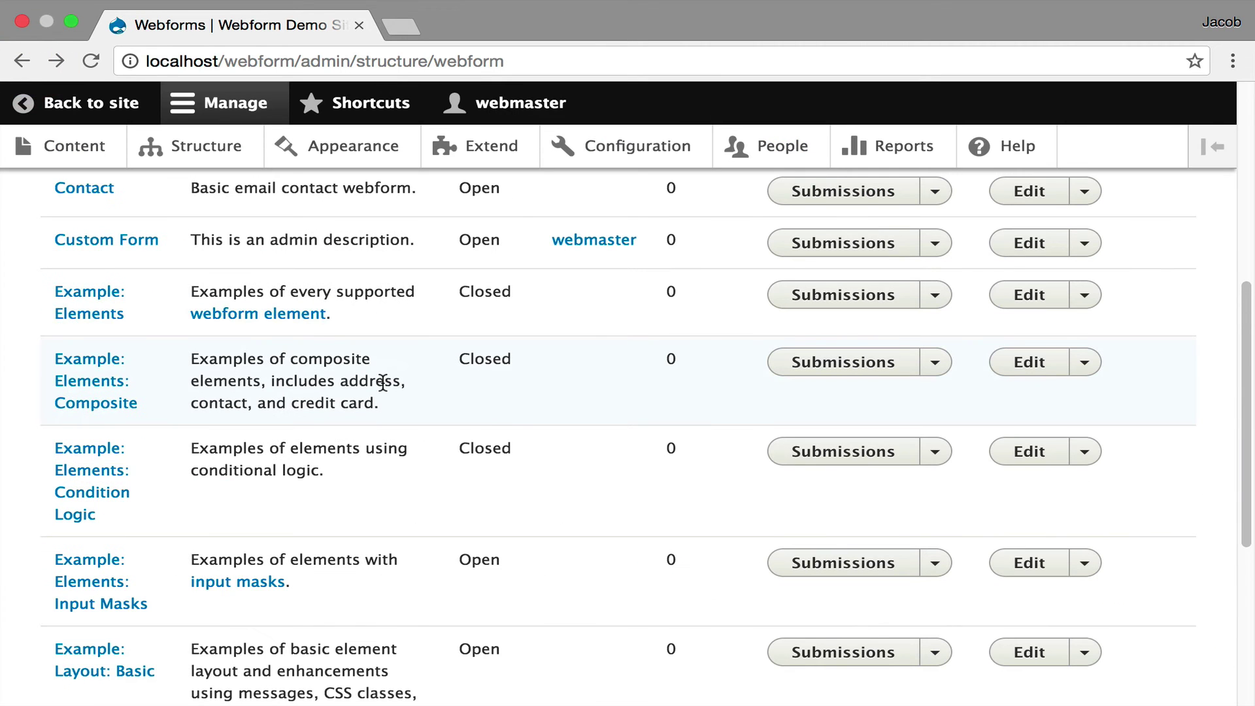
pyautogui.click(87, 583)
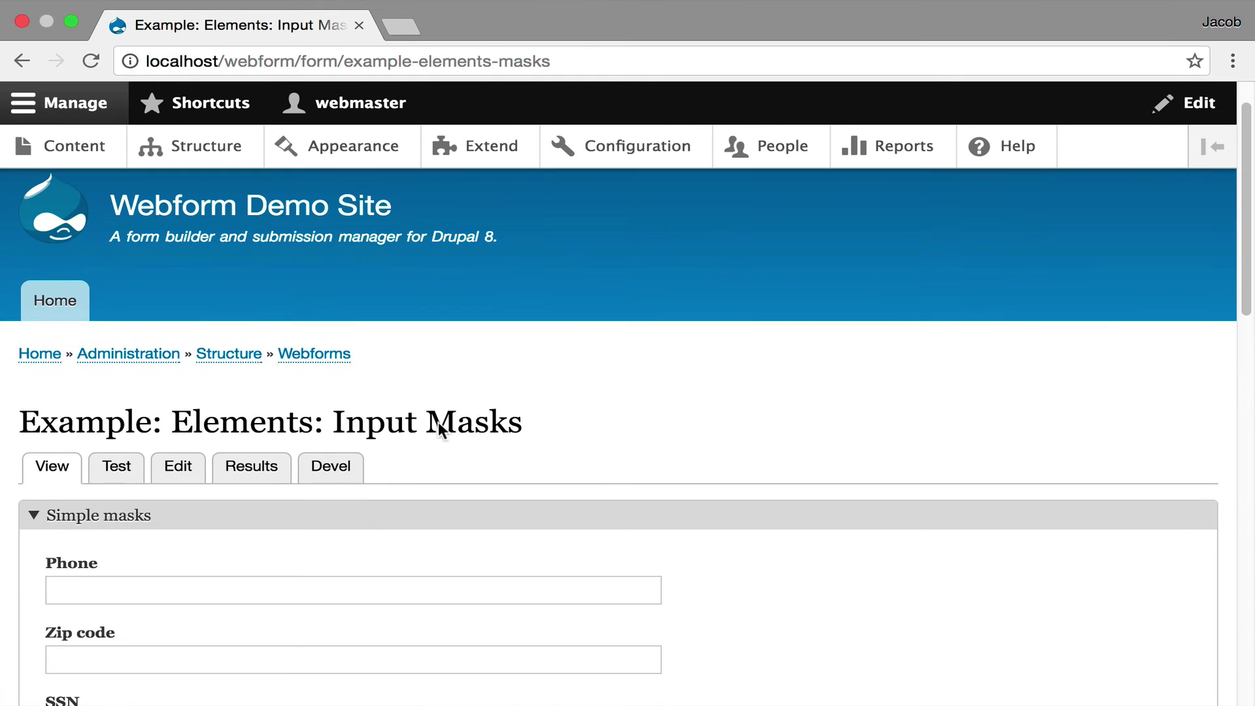
pyautogui.click(356, 587)
pyautogui.scroll(-2, 505, 524)
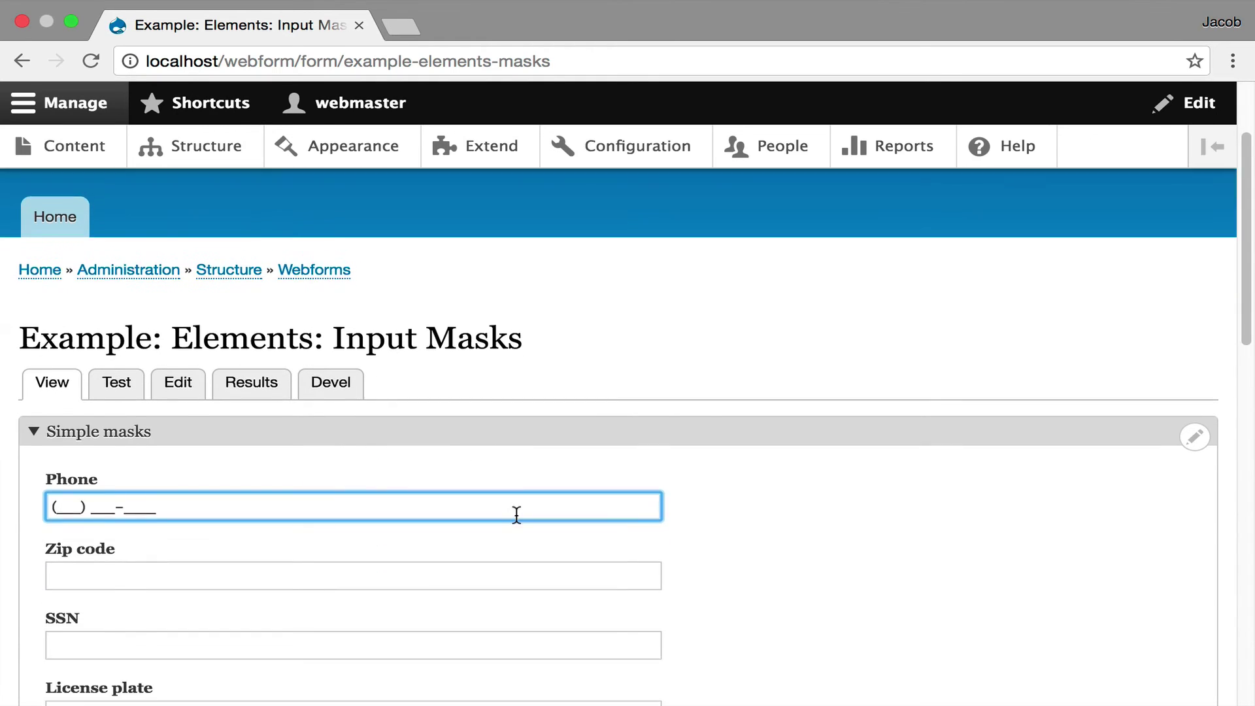
pyautogui.scroll(-2, 516, 513)
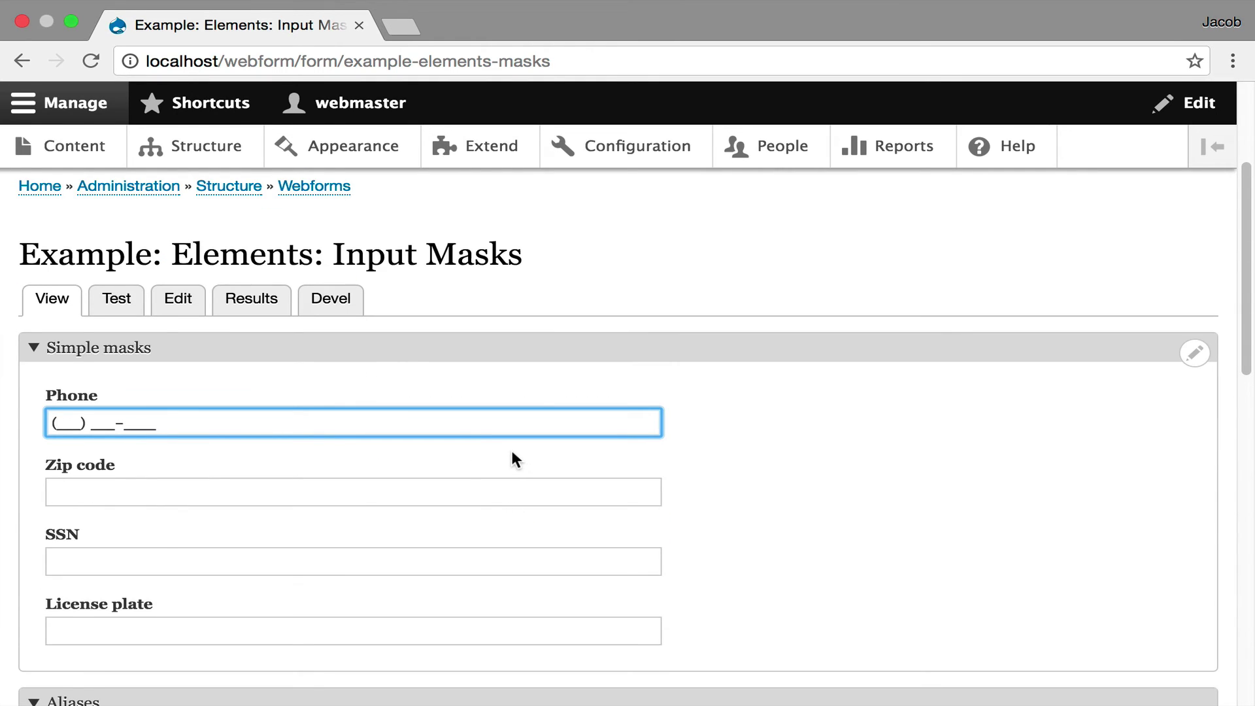
pyautogui.scroll(-4, 511, 458)
pyautogui.scroll(-3, 511, 458)
pyautogui.scroll(-1, 511, 459)
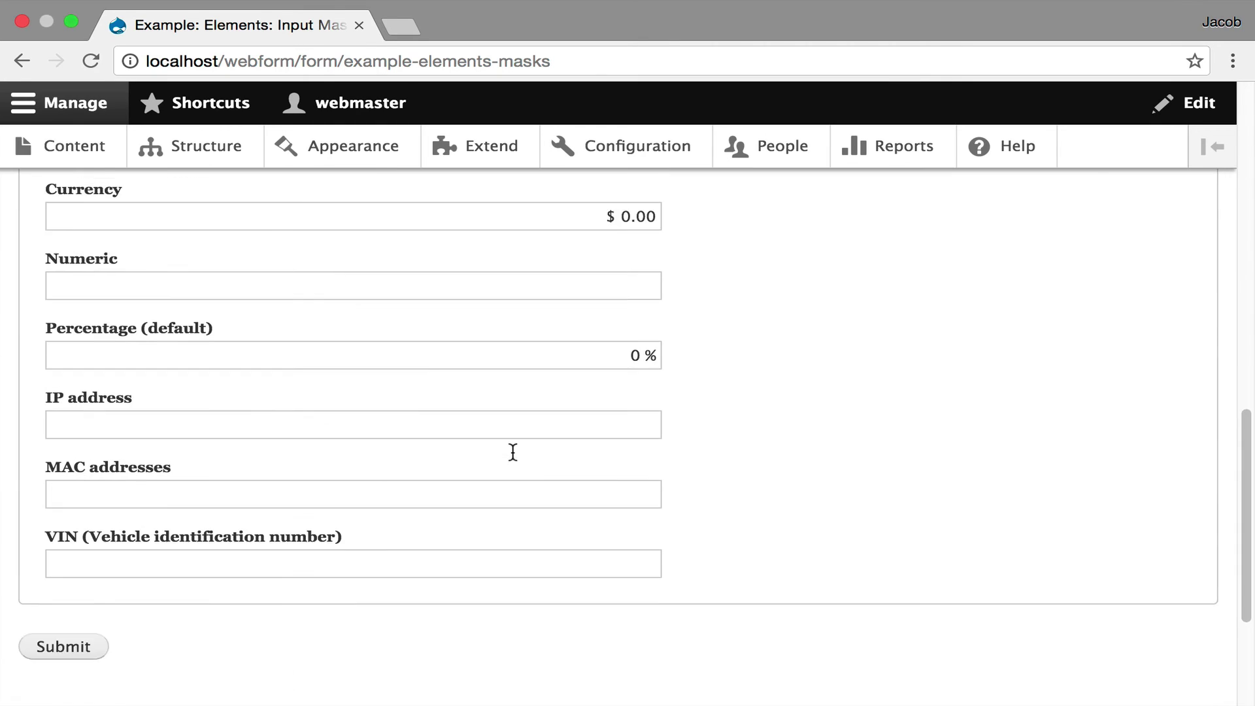
pyautogui.scroll(-1, 511, 458)
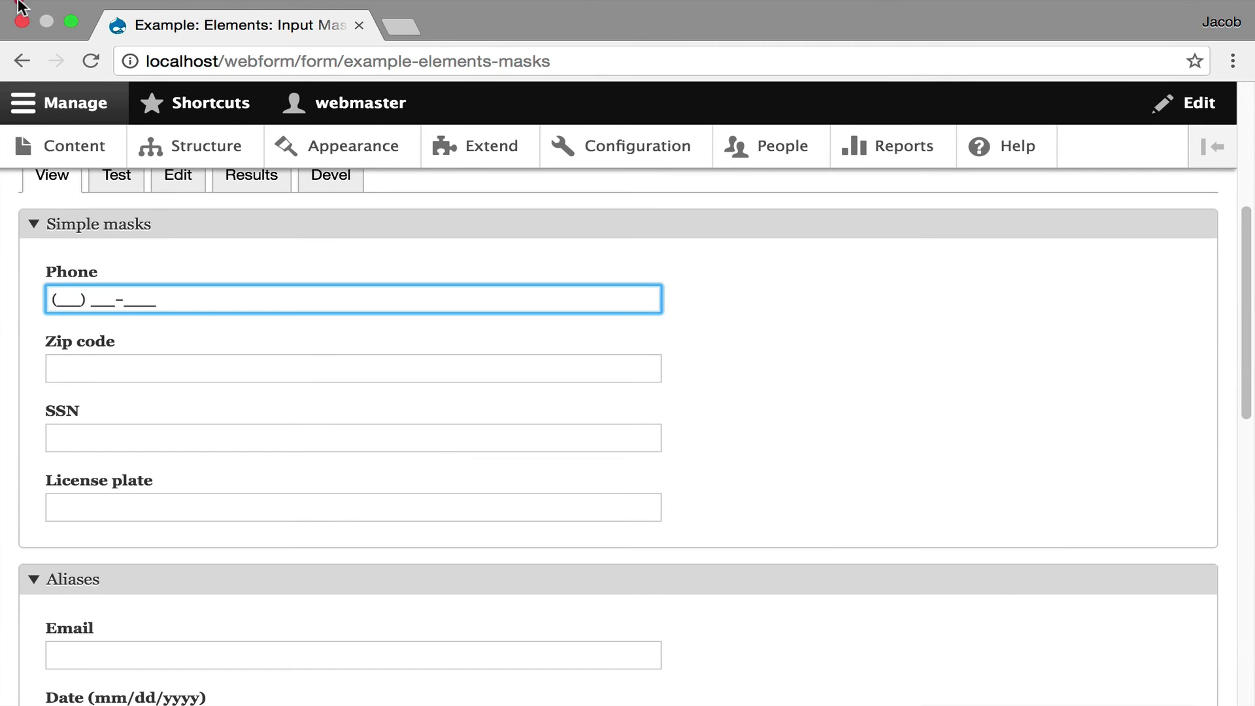
pyautogui.click(16, 86)
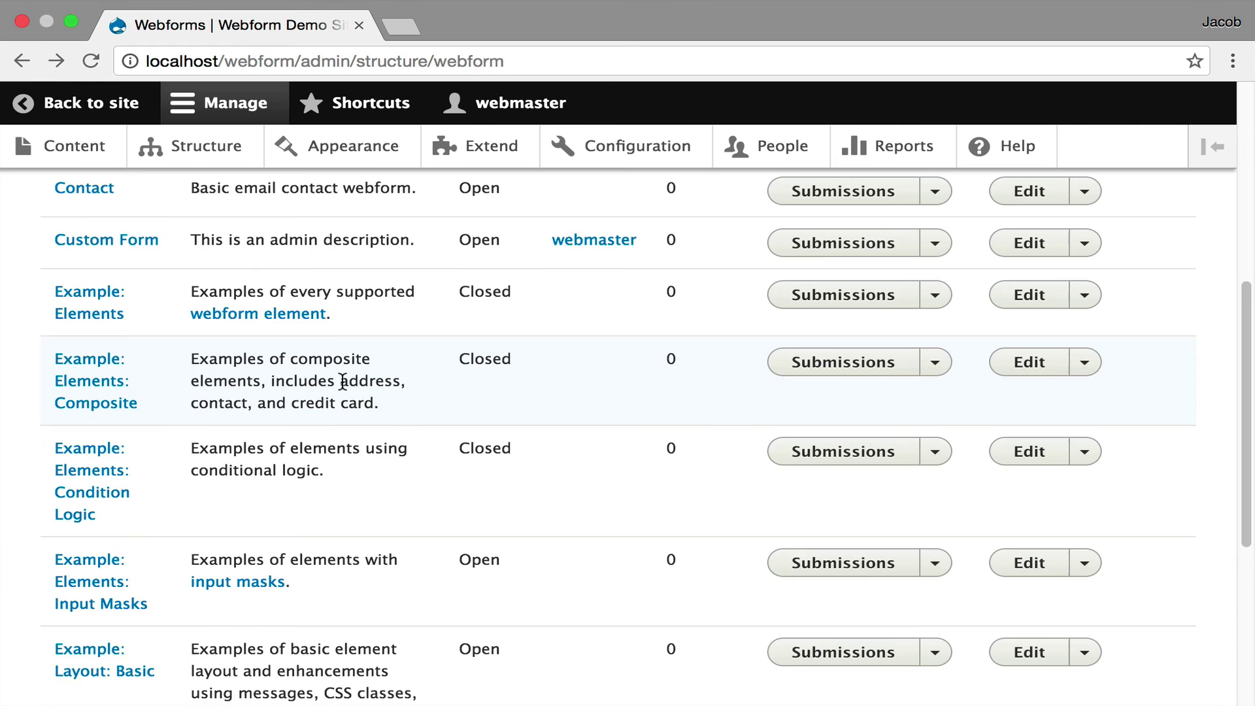
pyautogui.scroll(-2, 341, 385)
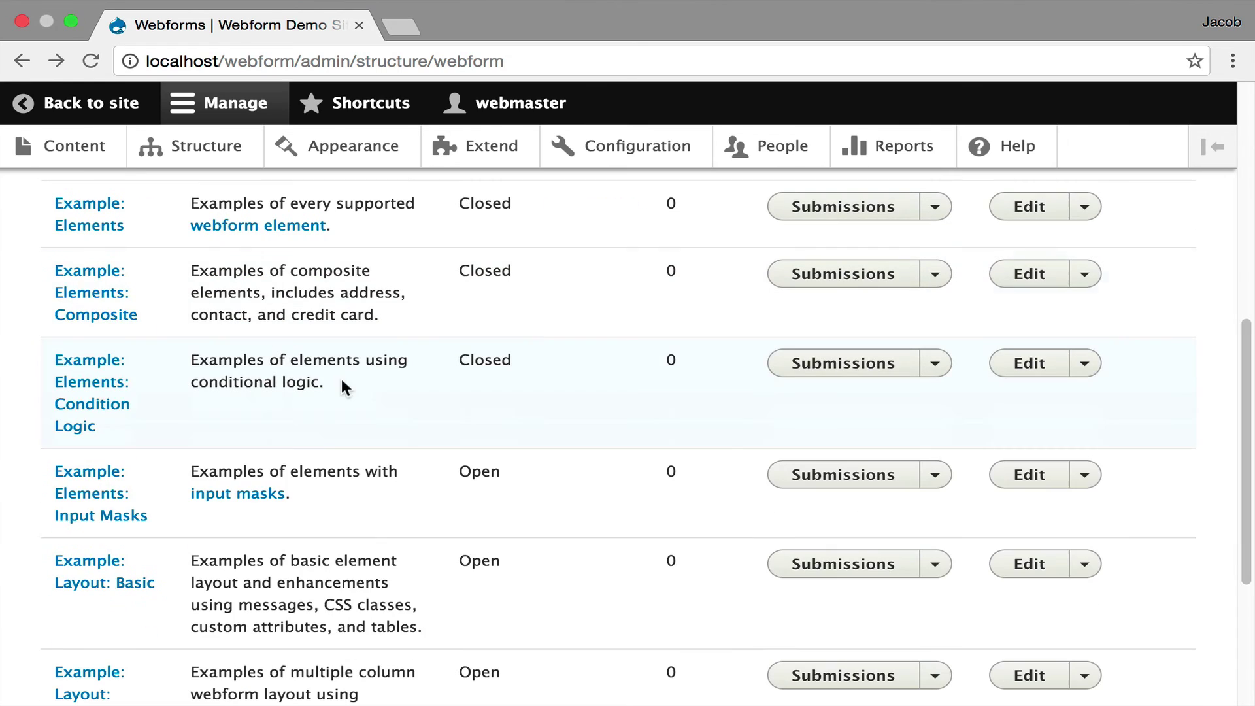
# View the Example: Layout: Basic form with its error message dismissed, down to the Table section.
pyautogui.click(98, 569)
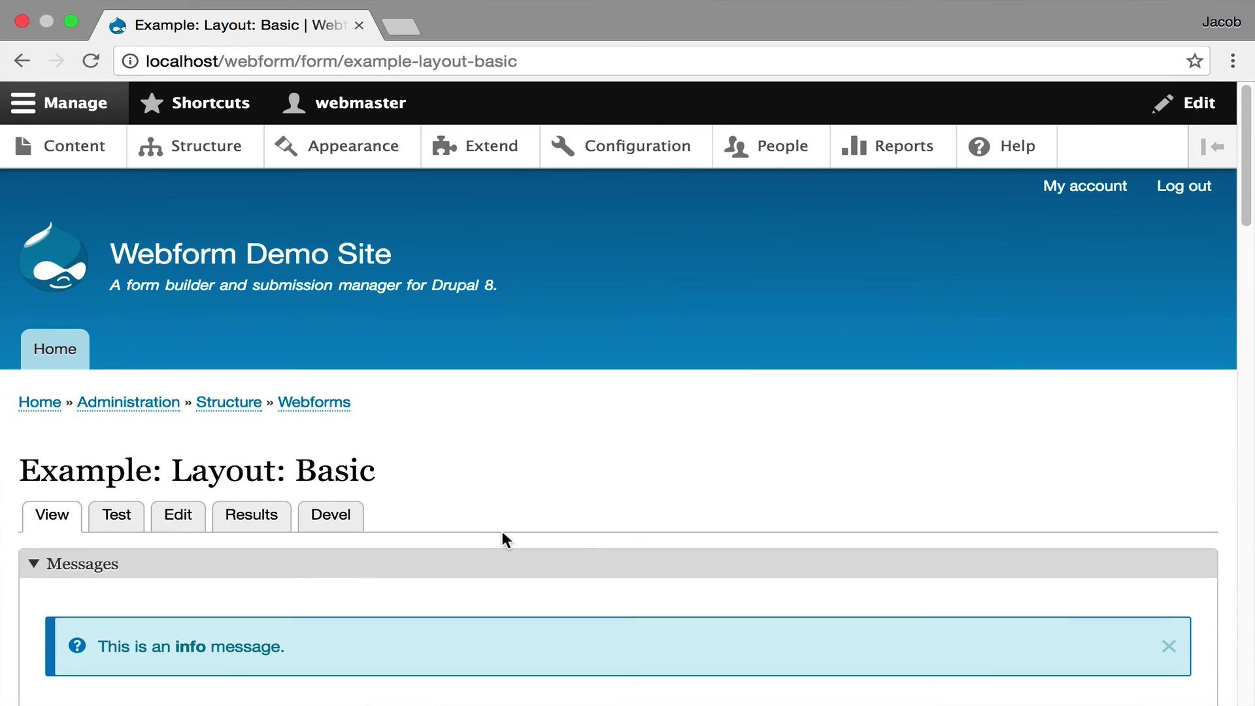
pyautogui.scroll(-1, 1158, 606)
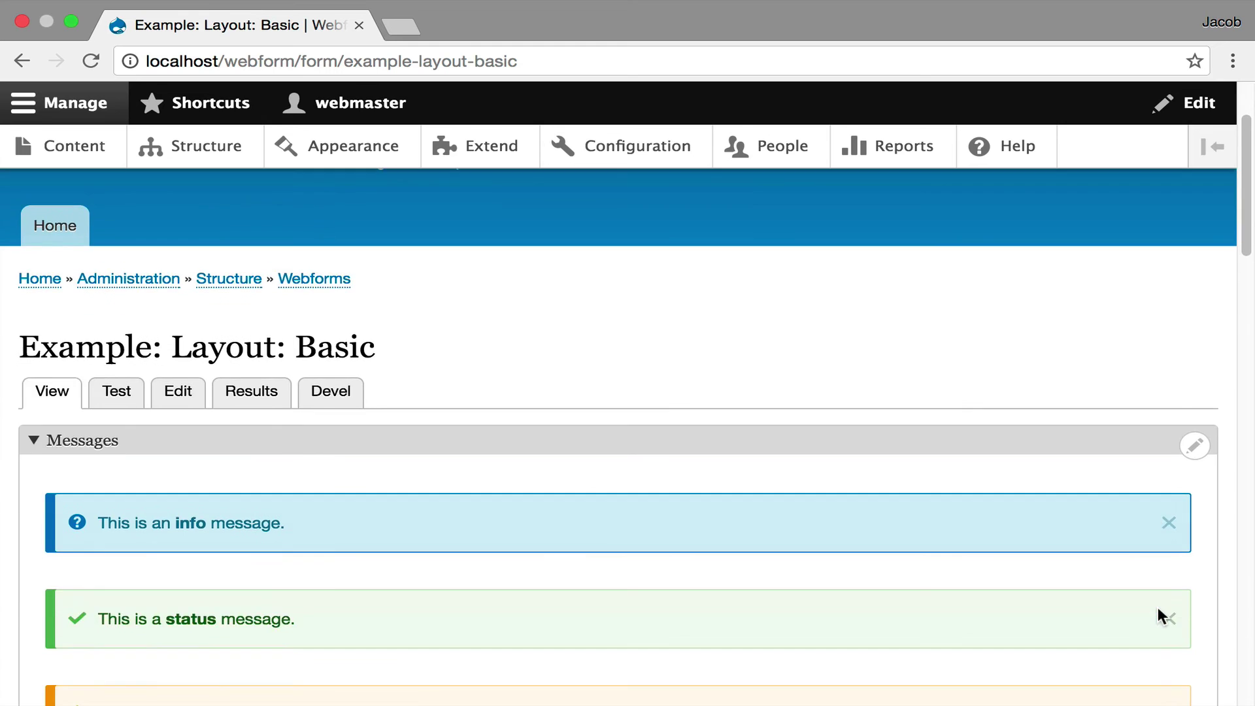
pyautogui.scroll(-3, 1158, 607)
pyautogui.click(1168, 520)
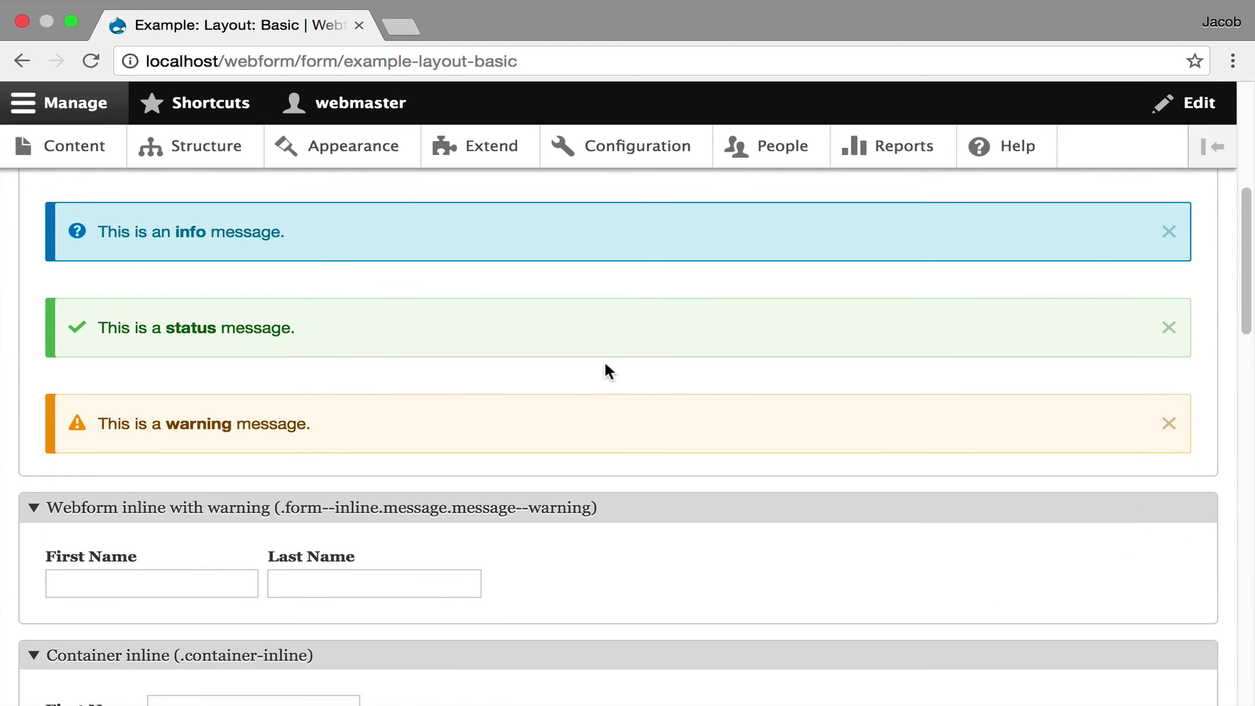
pyautogui.scroll(-1, 605, 362)
pyautogui.scroll(-1, 586, 372)
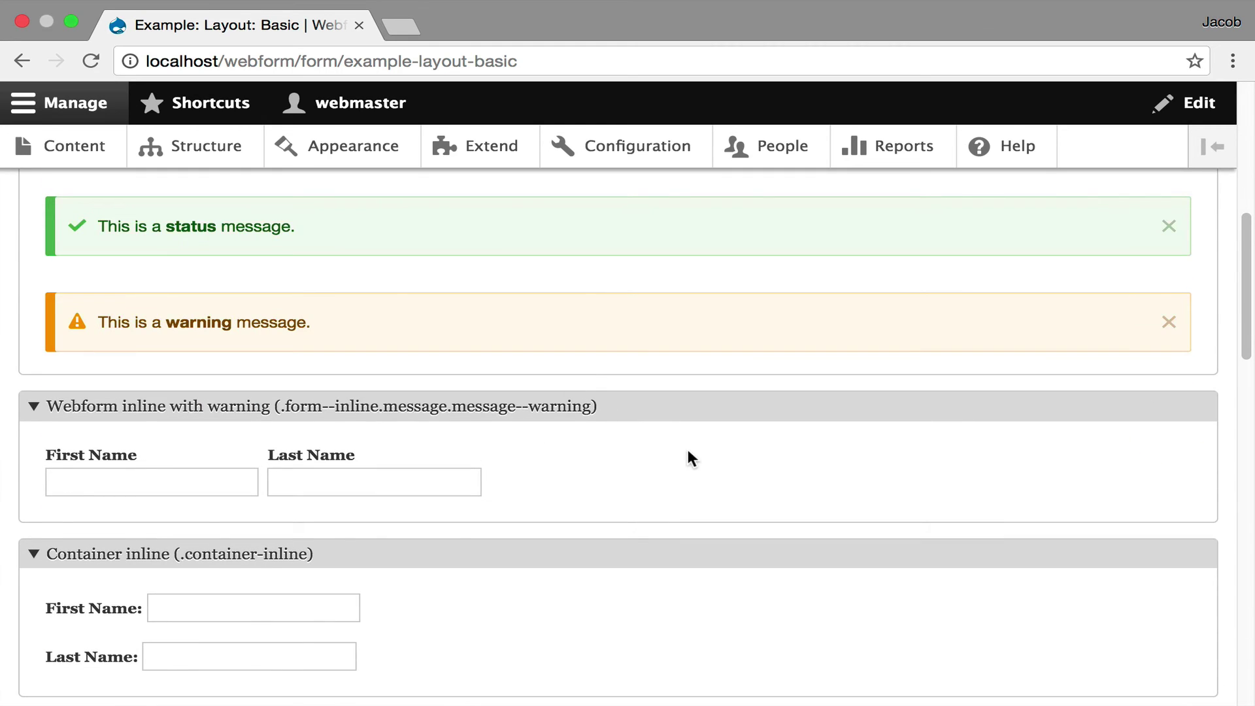
pyautogui.scroll(-1, 668, 456)
pyautogui.scroll(-2, 668, 456)
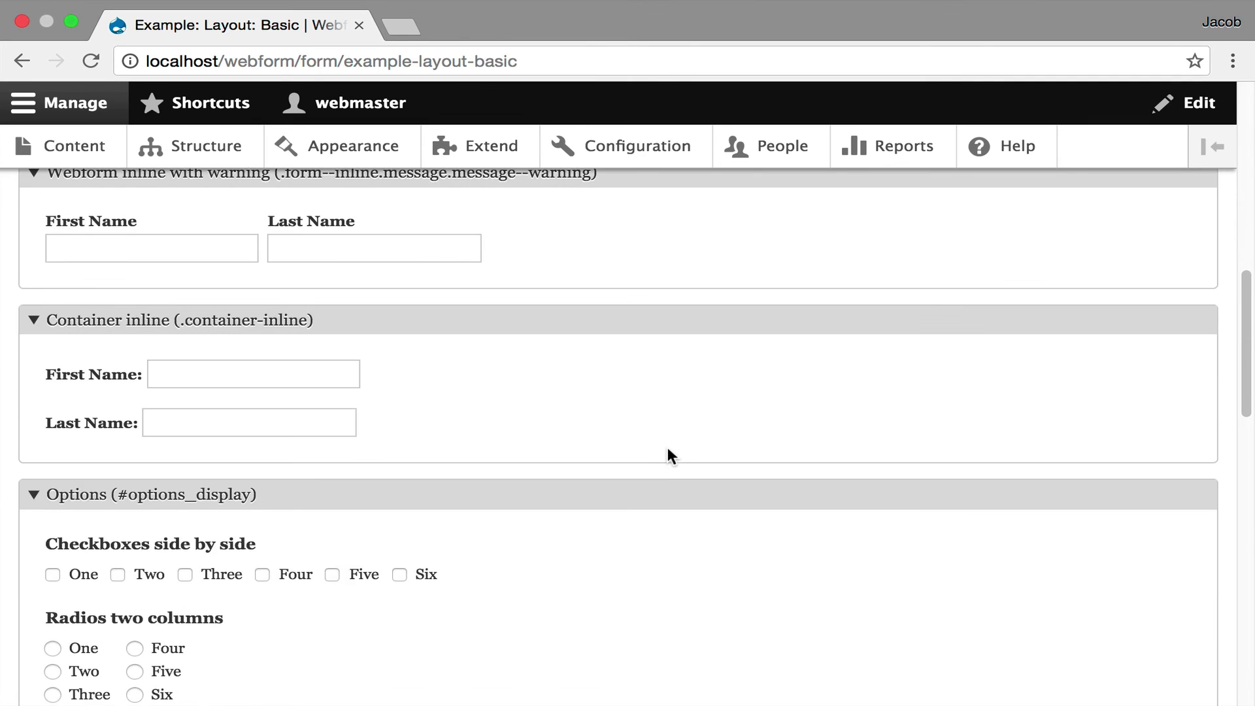
pyautogui.scroll(-1, 666, 456)
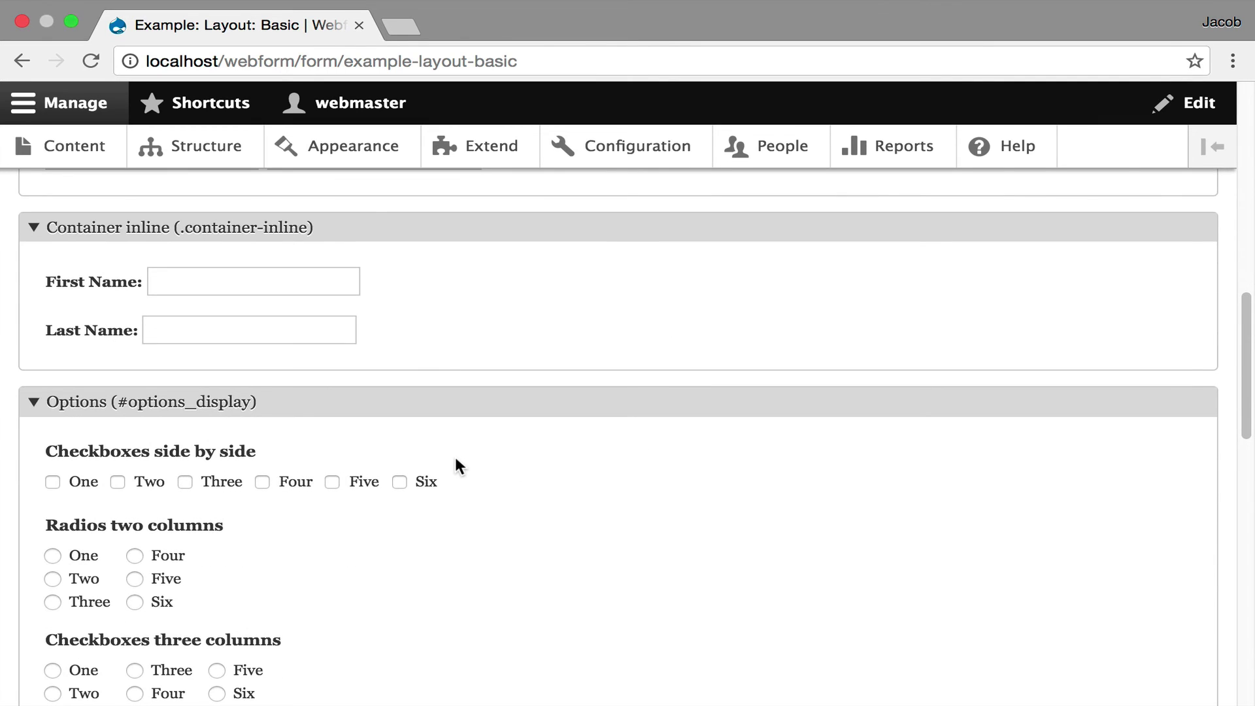
pyautogui.scroll(-2, 505, 485)
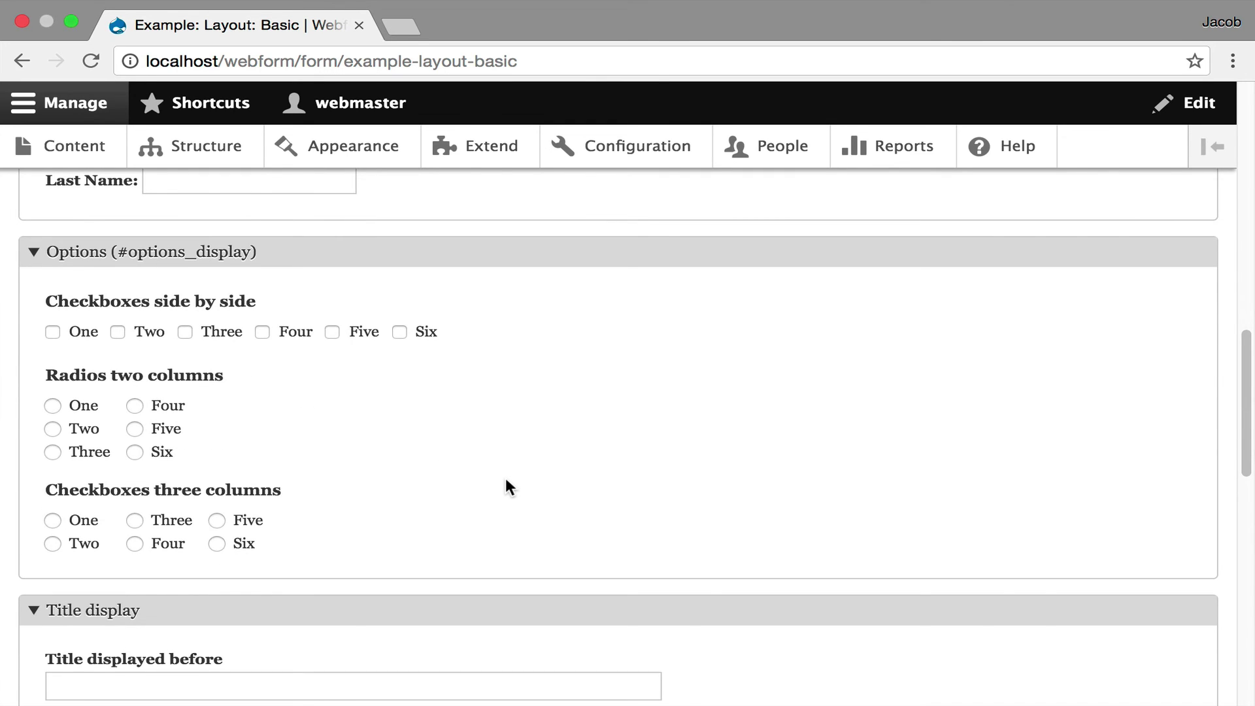
pyautogui.scroll(-3, 505, 477)
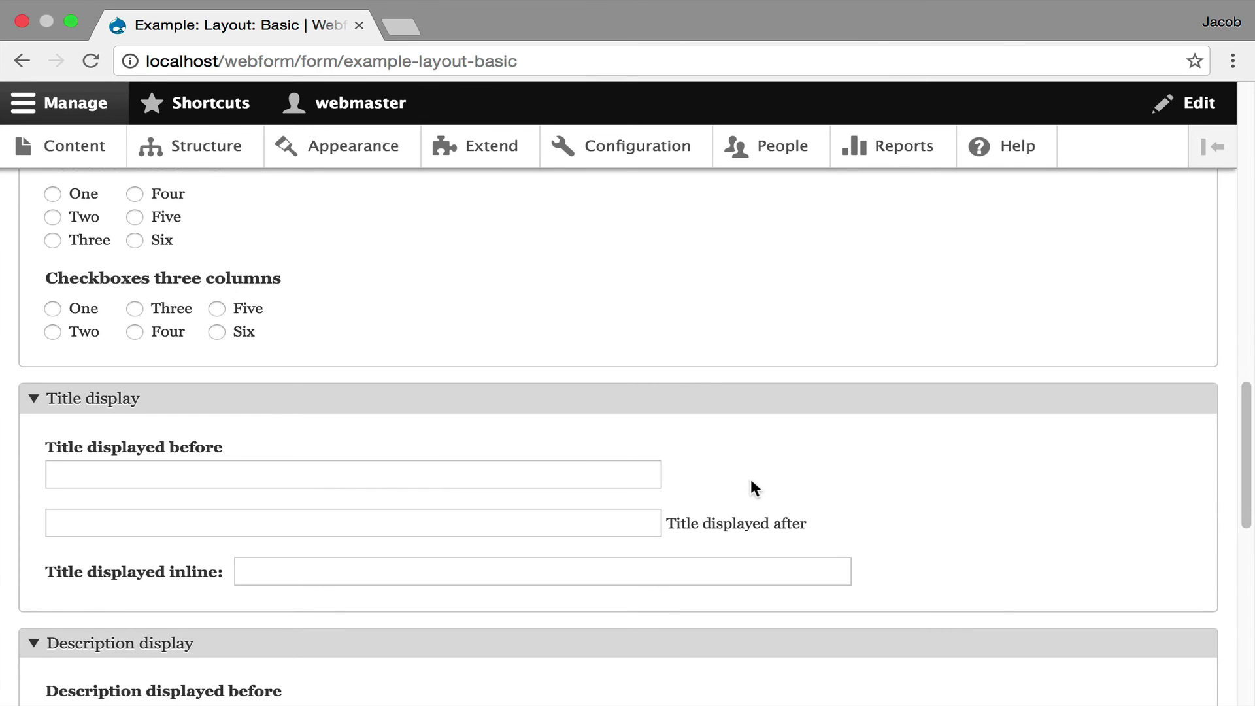
pyautogui.scroll(-1, 748, 461)
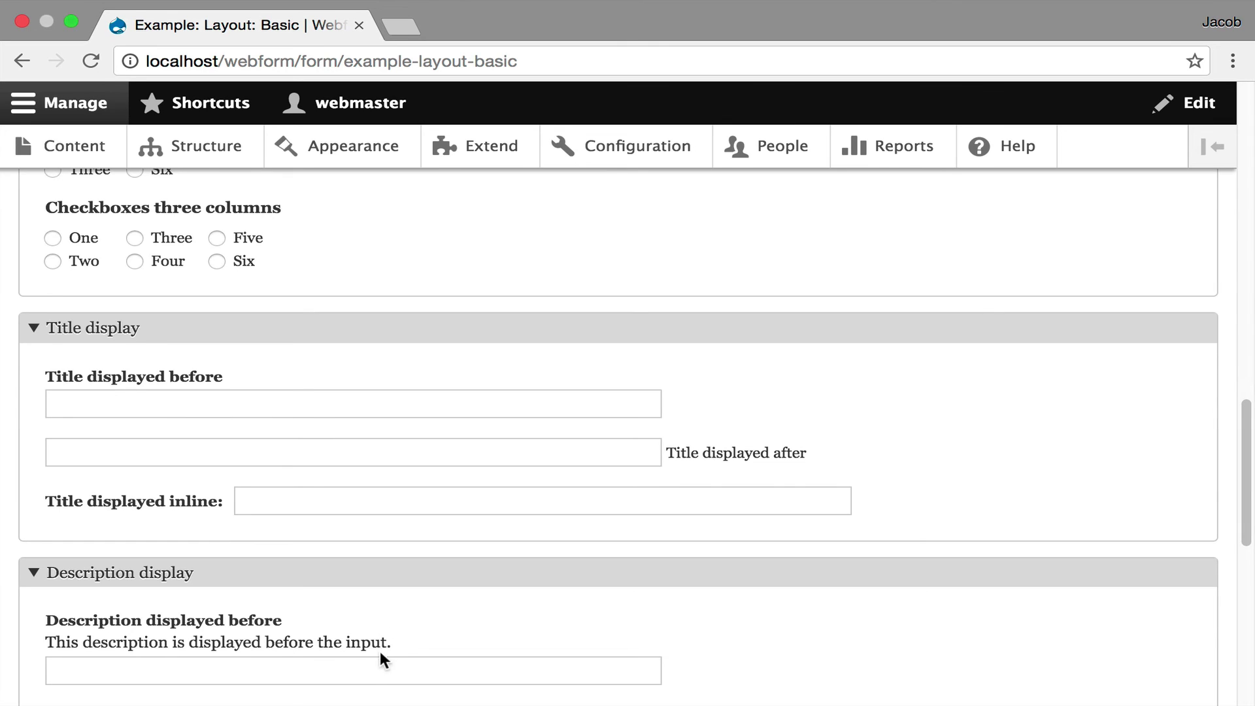
pyautogui.scroll(-1, 347, 664)
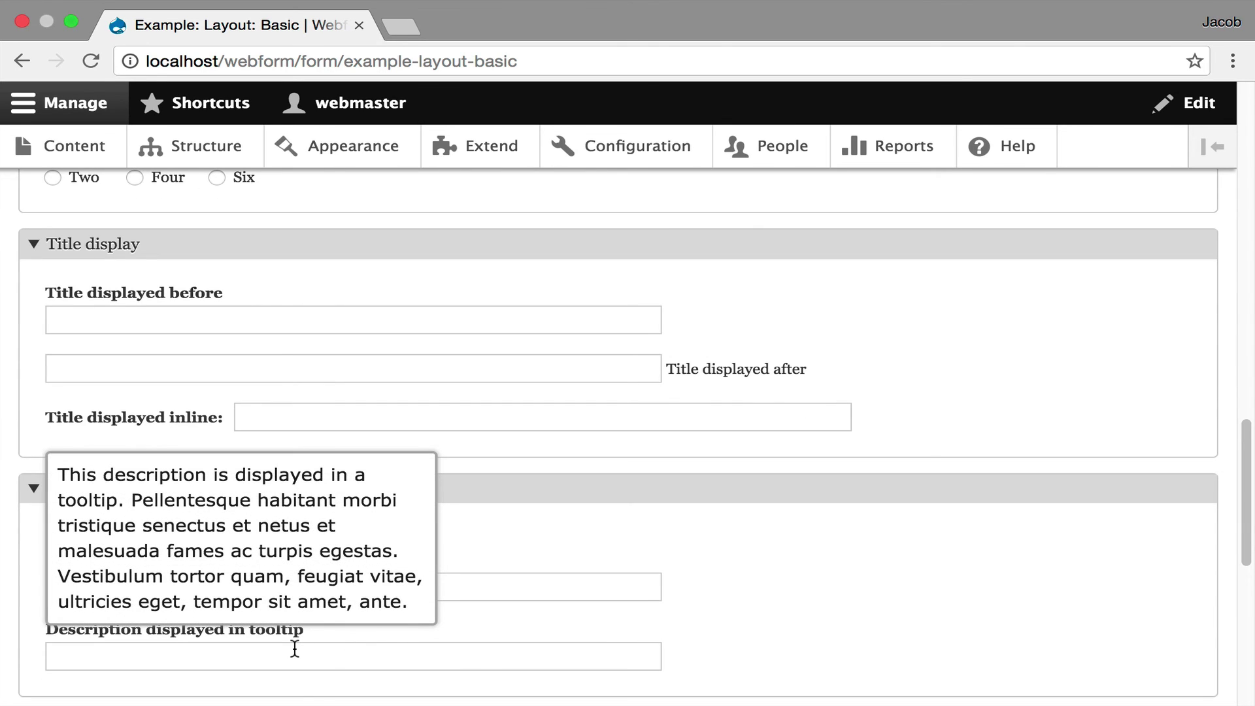
pyautogui.scroll(-3, 586, 519)
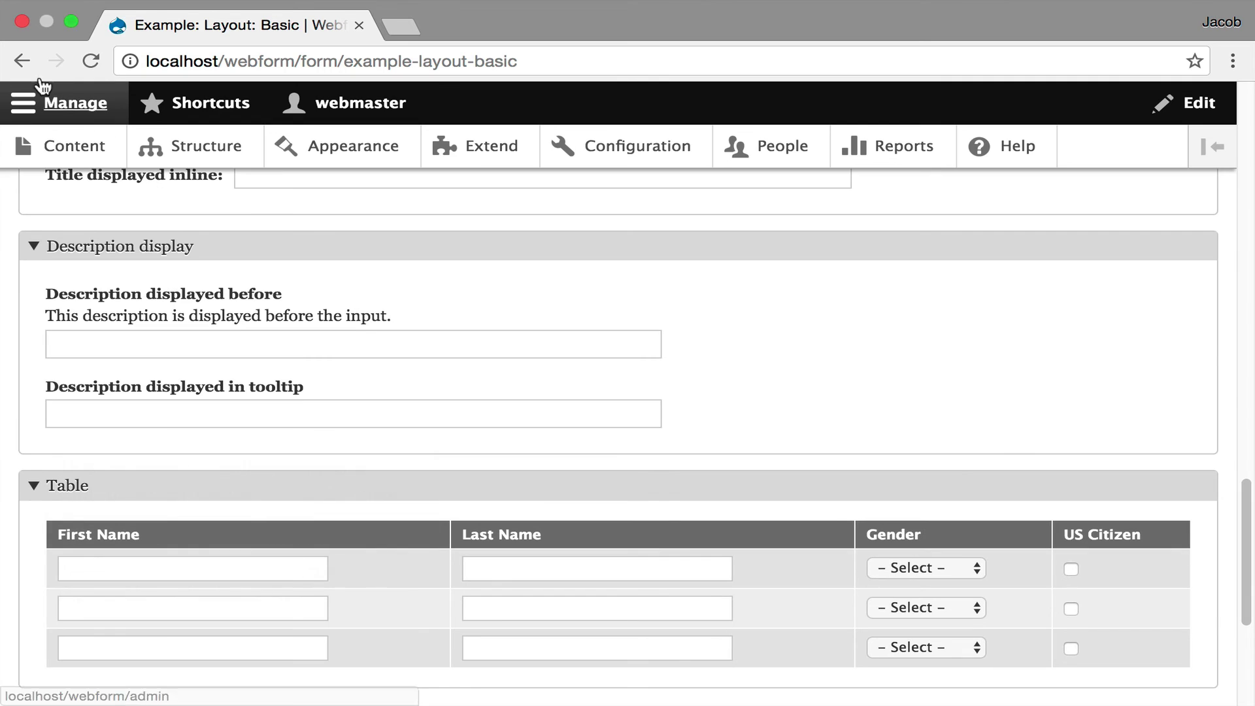
# Browse the Example: Layout: Flexbox form's multi-column fields and return to the Webforms list.
pyautogui.click(21, 61)
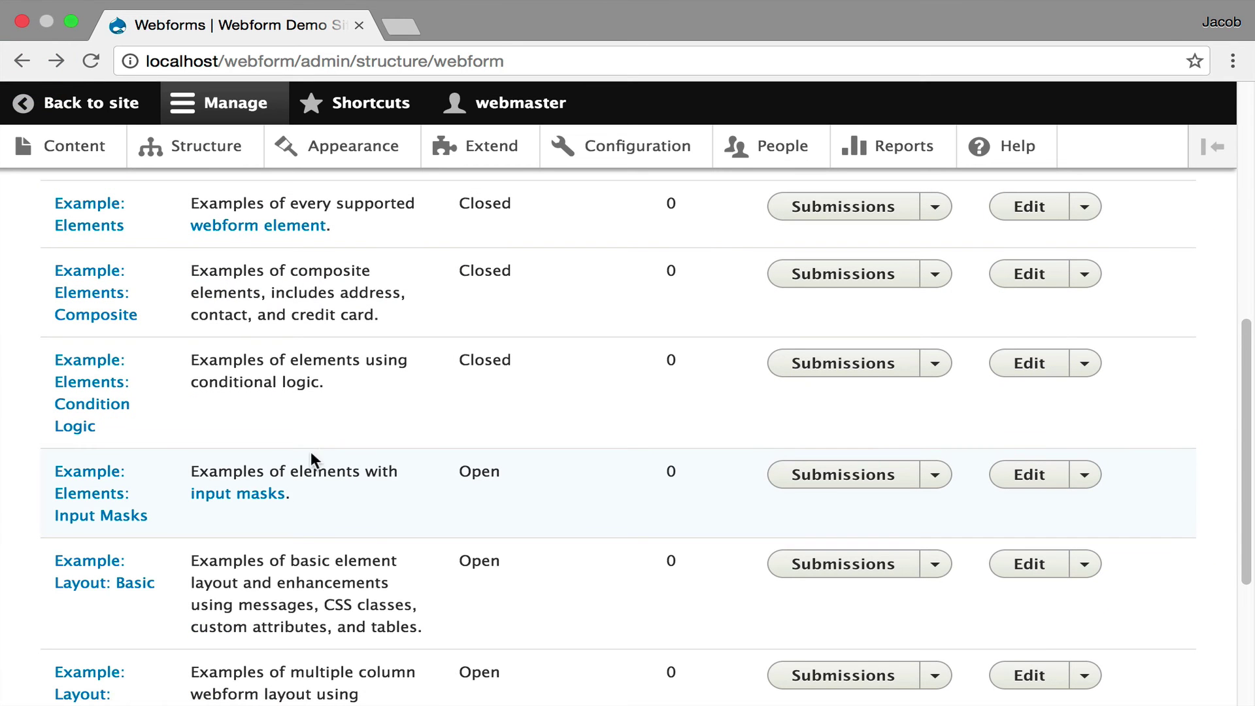
pyautogui.scroll(-1, 217, 537)
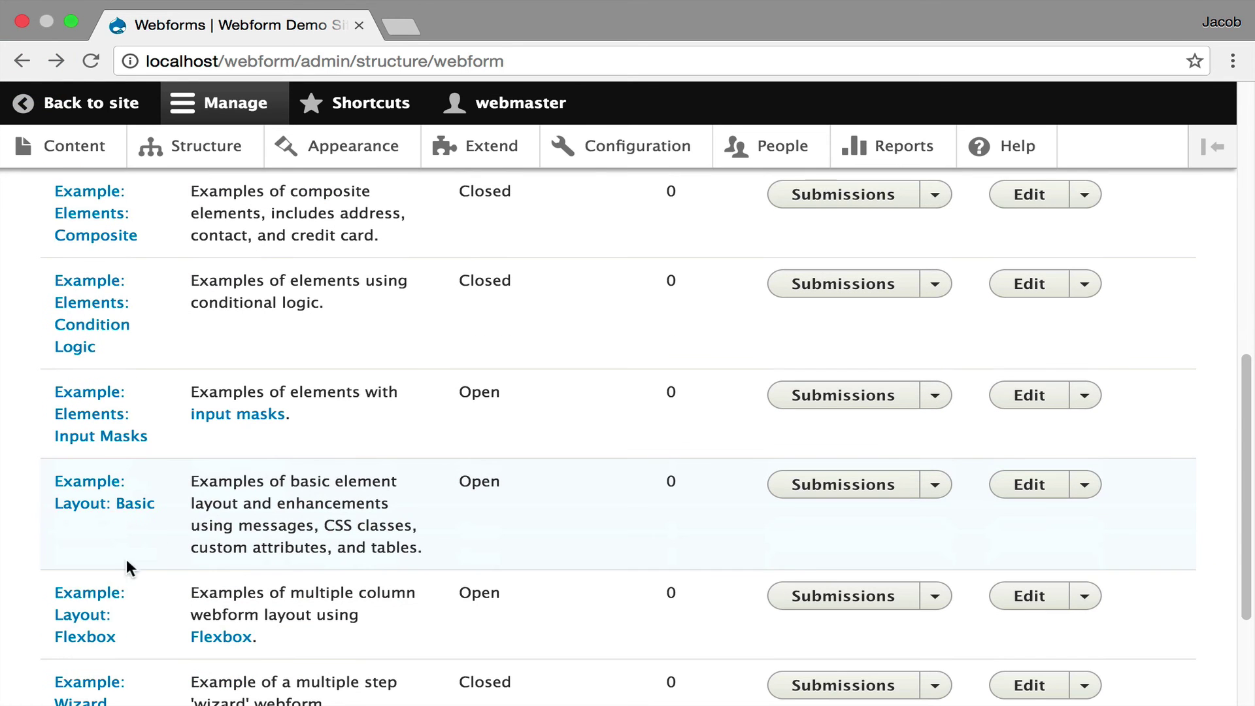
pyautogui.click(85, 601)
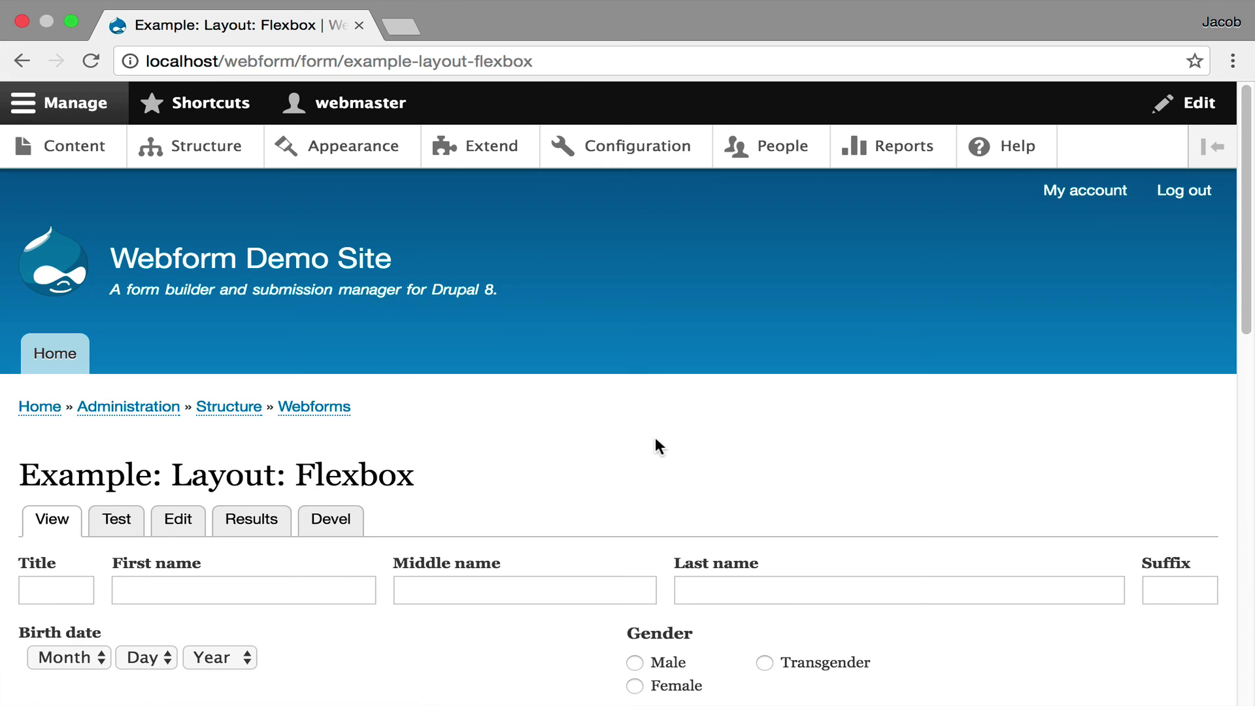
pyautogui.scroll(-3, 653, 423)
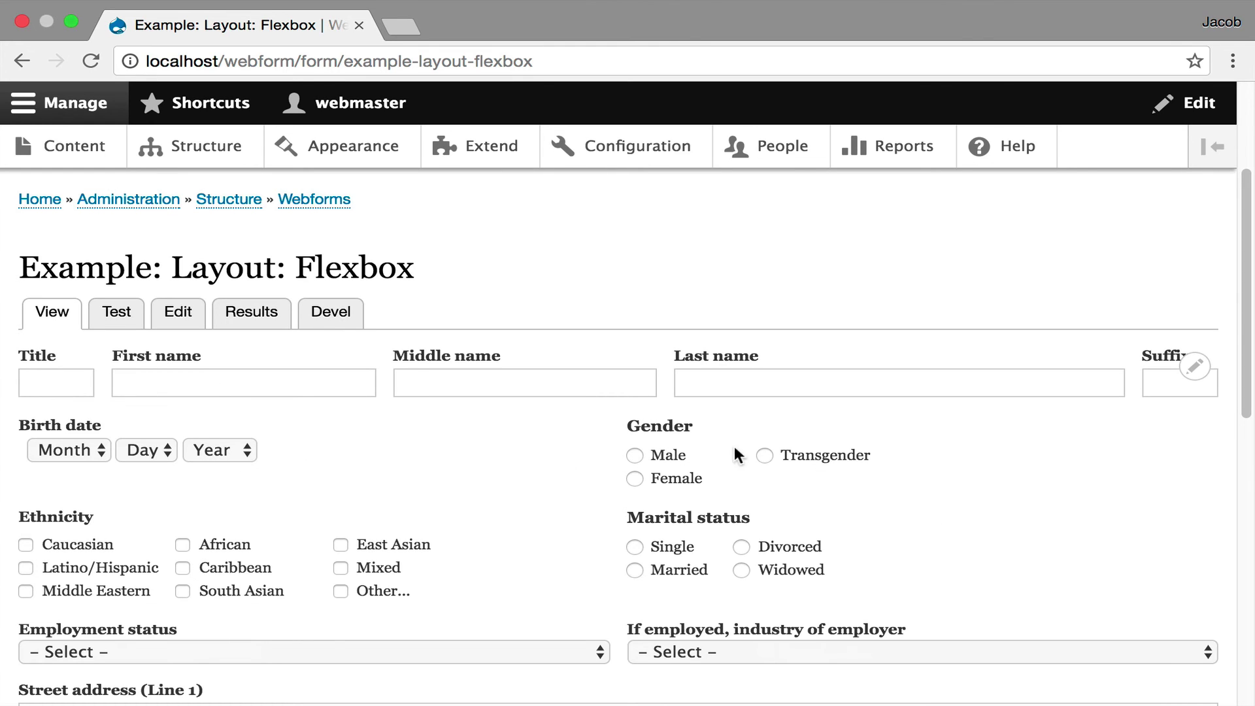
pyautogui.scroll(-4, 457, 439)
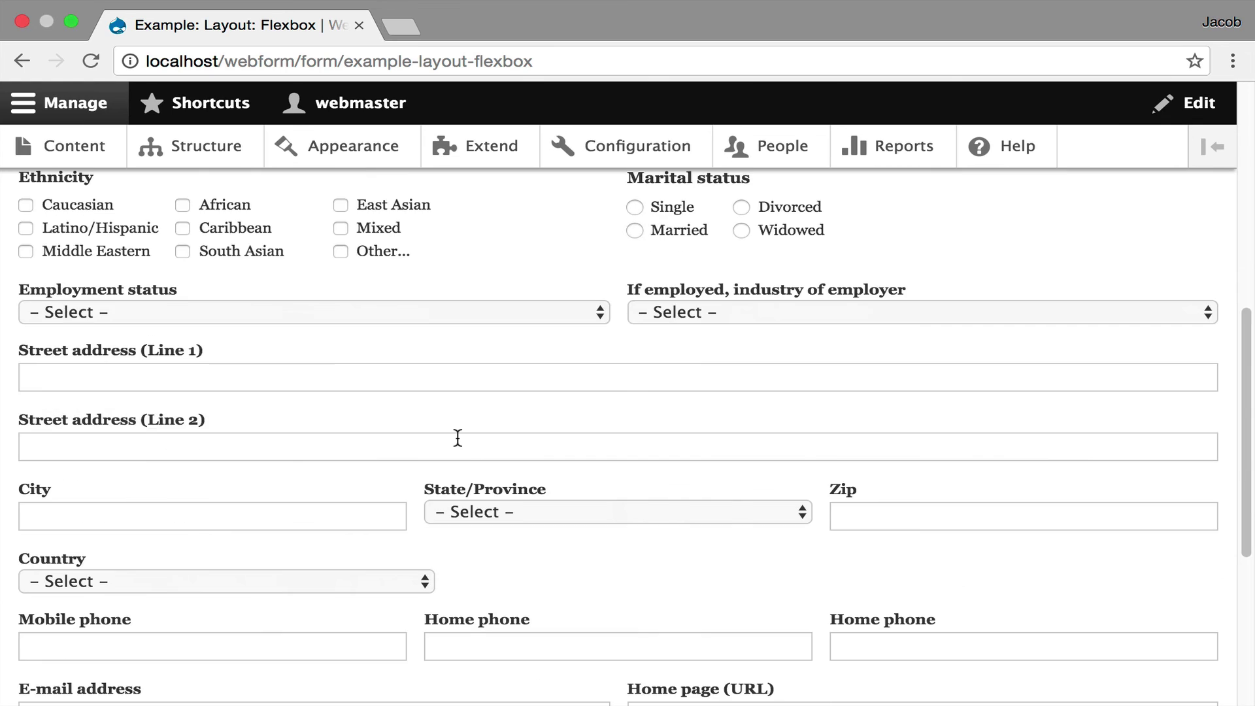
pyautogui.scroll(-2, 457, 439)
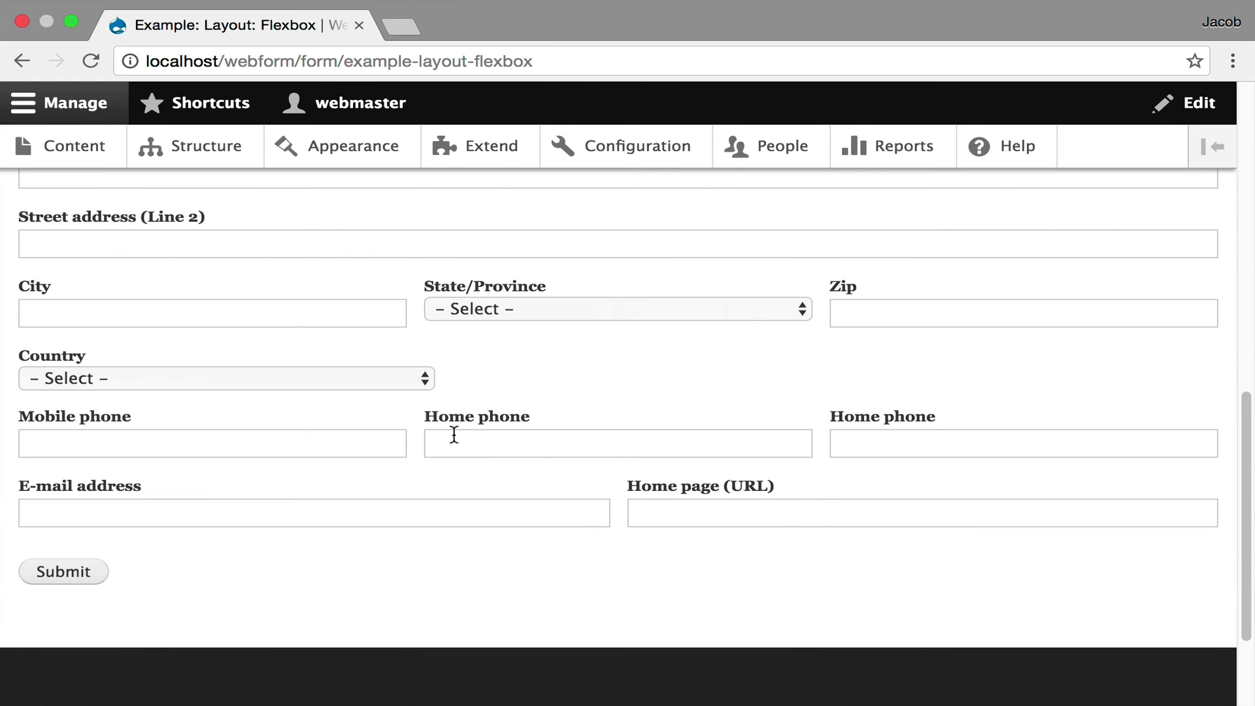
pyautogui.scroll(1, 455, 434)
pyautogui.scroll(5, 454, 431)
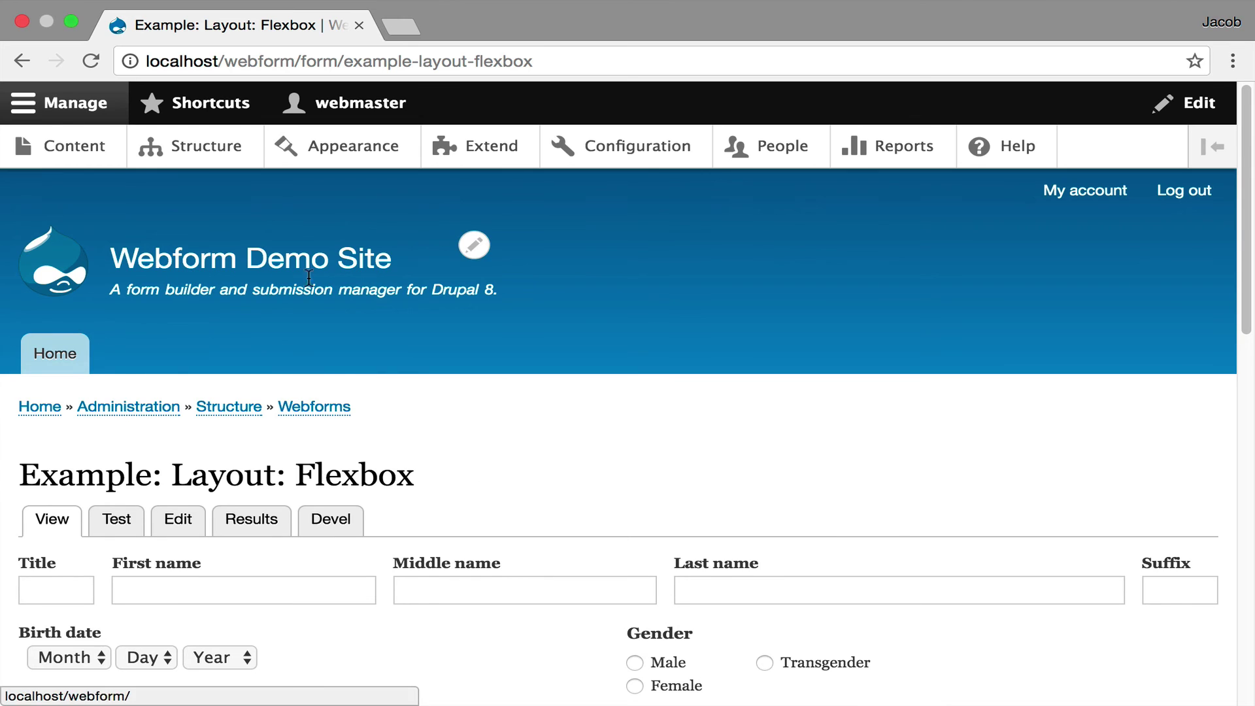
pyautogui.click(23, 62)
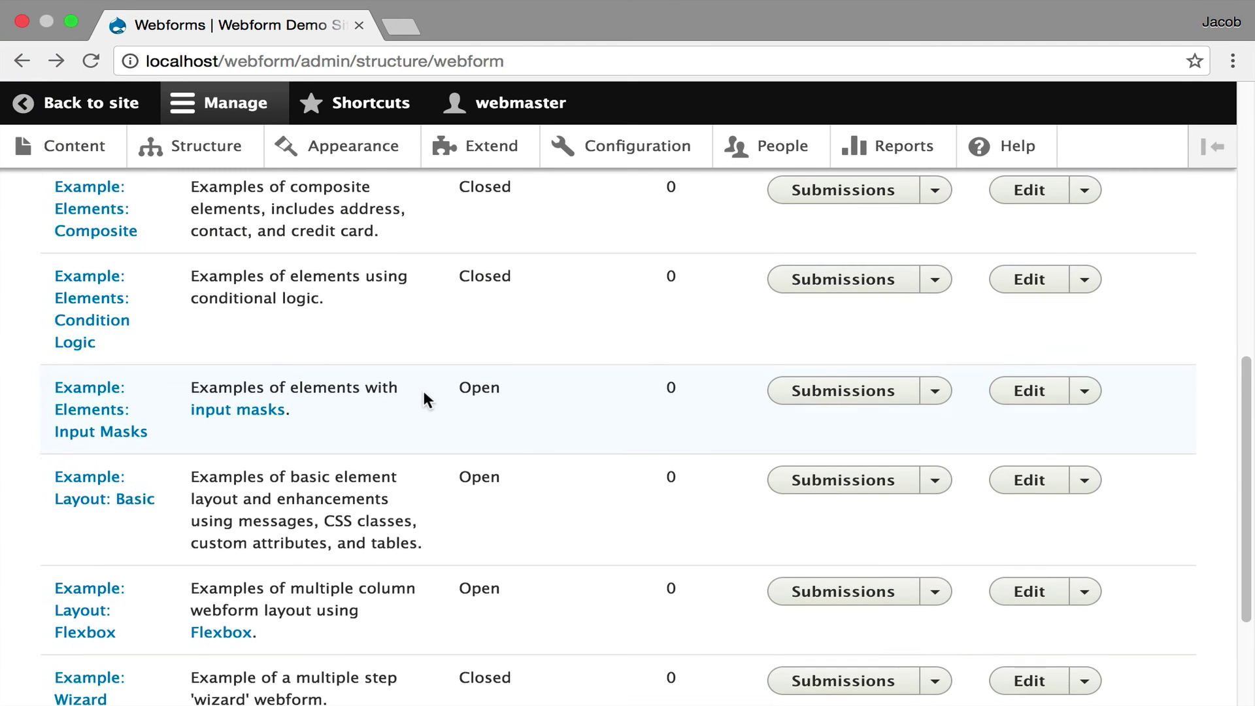
pyautogui.scroll(-1, 423, 395)
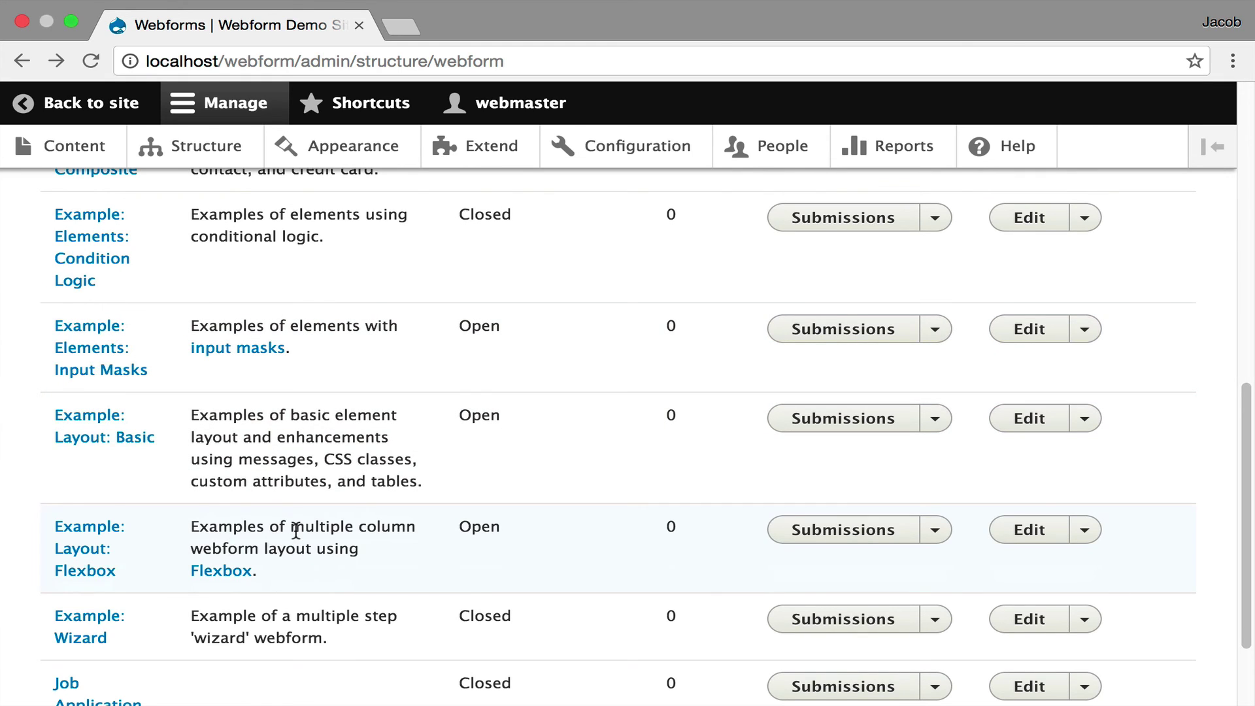
# Run the Example: Wizard test, advancing past Your Information and Contact Information with prefilled data.
pyautogui.click(81, 622)
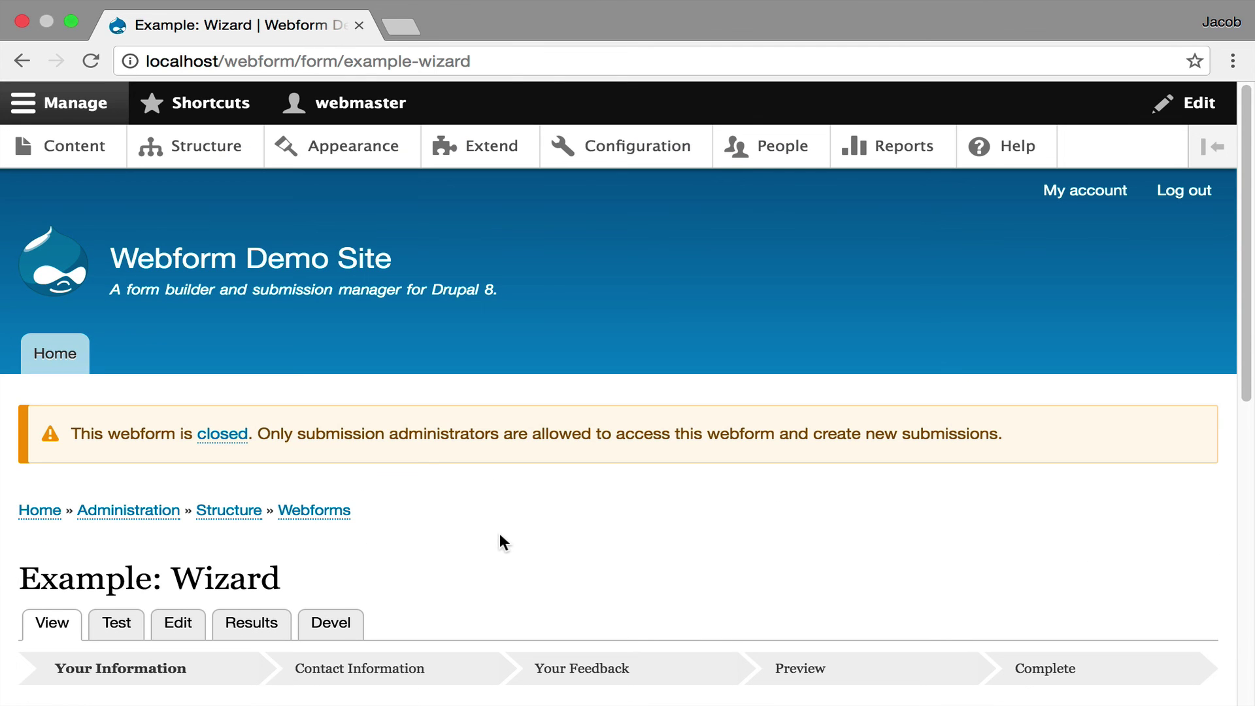
pyautogui.scroll(-3, 499, 542)
pyautogui.scroll(-2, 499, 542)
pyautogui.click(116, 336)
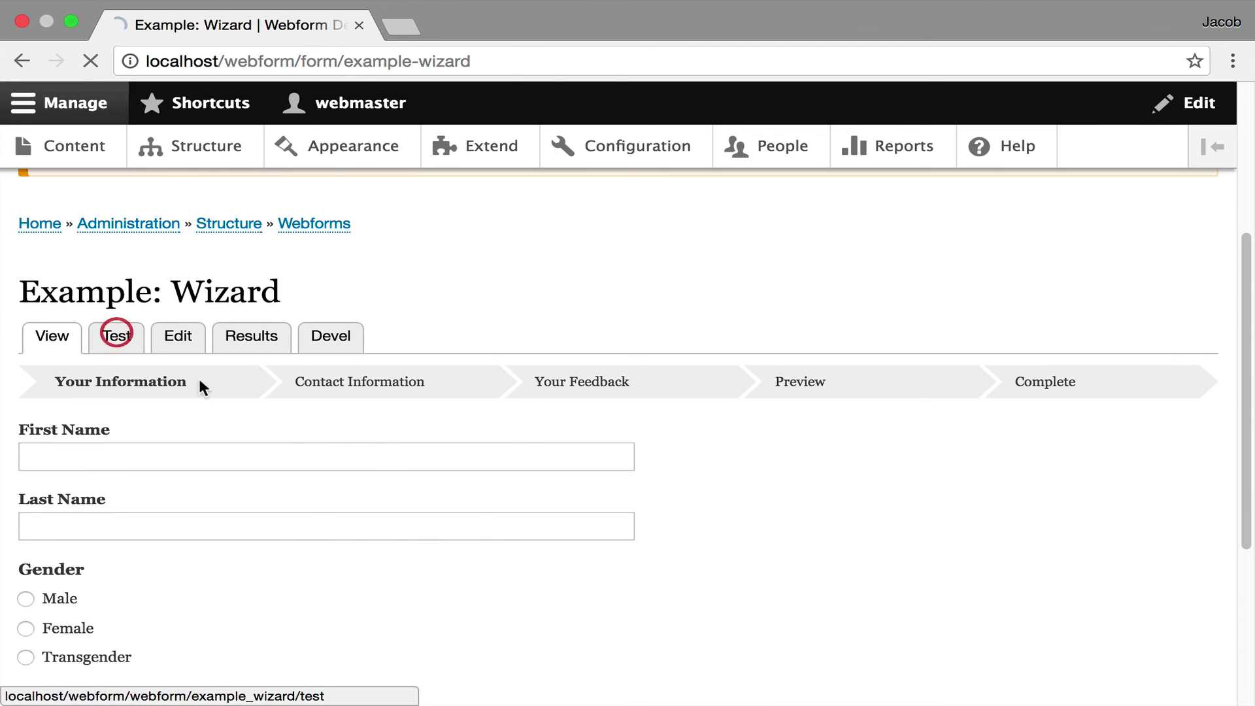
pyautogui.scroll(-2, 413, 423)
pyautogui.scroll(-2, 413, 423)
pyautogui.scroll(-3, 415, 442)
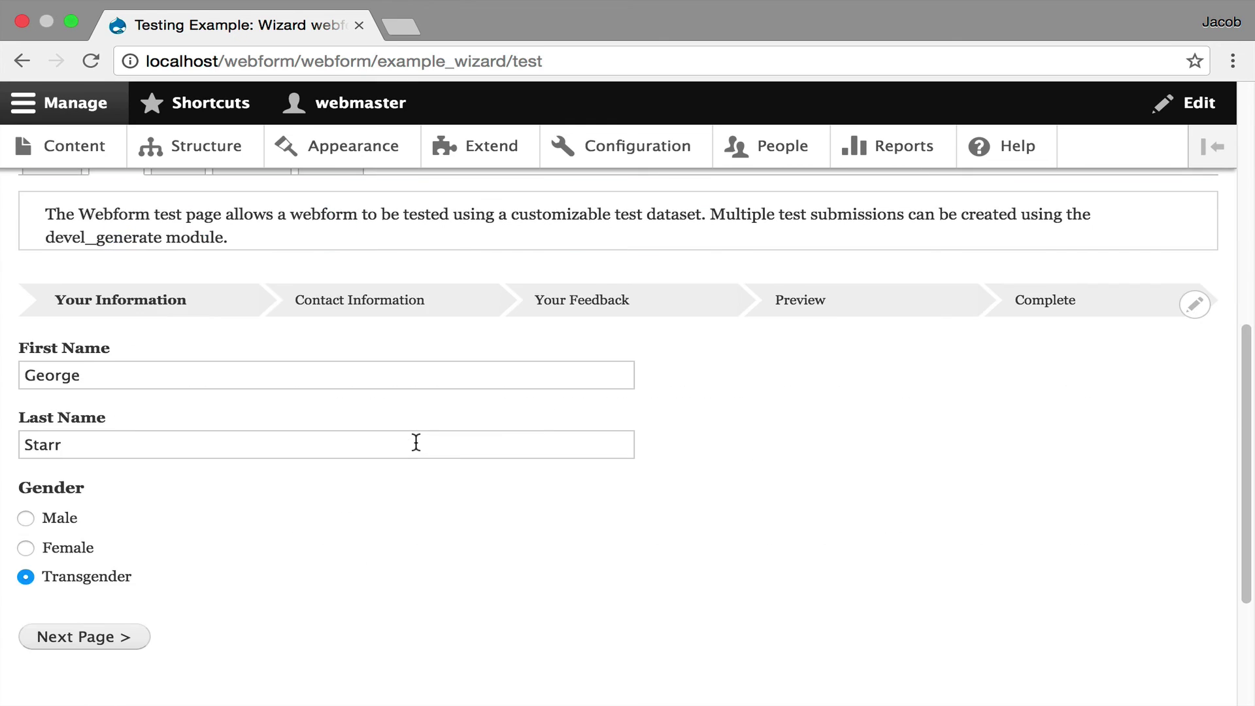
pyautogui.scroll(-2, 416, 442)
pyautogui.click(103, 536)
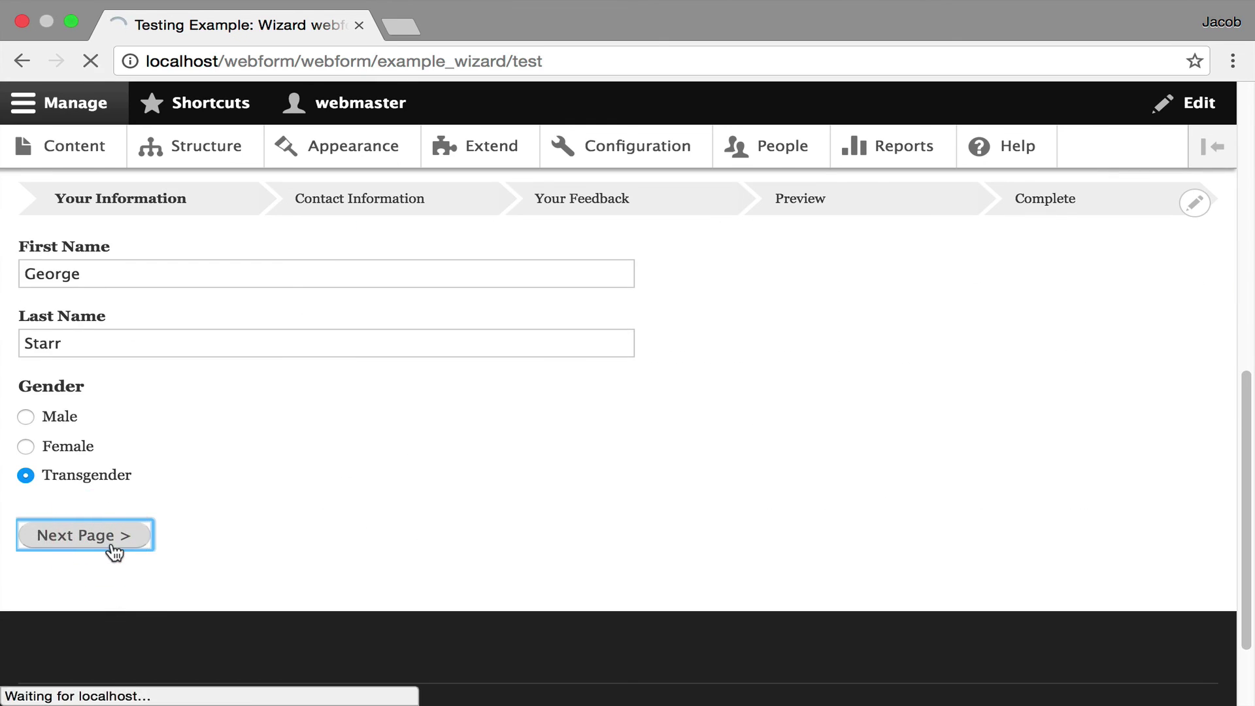
pyautogui.scroll(-2, 404, 513)
pyautogui.scroll(-2, 405, 513)
pyautogui.scroll(-2, 404, 513)
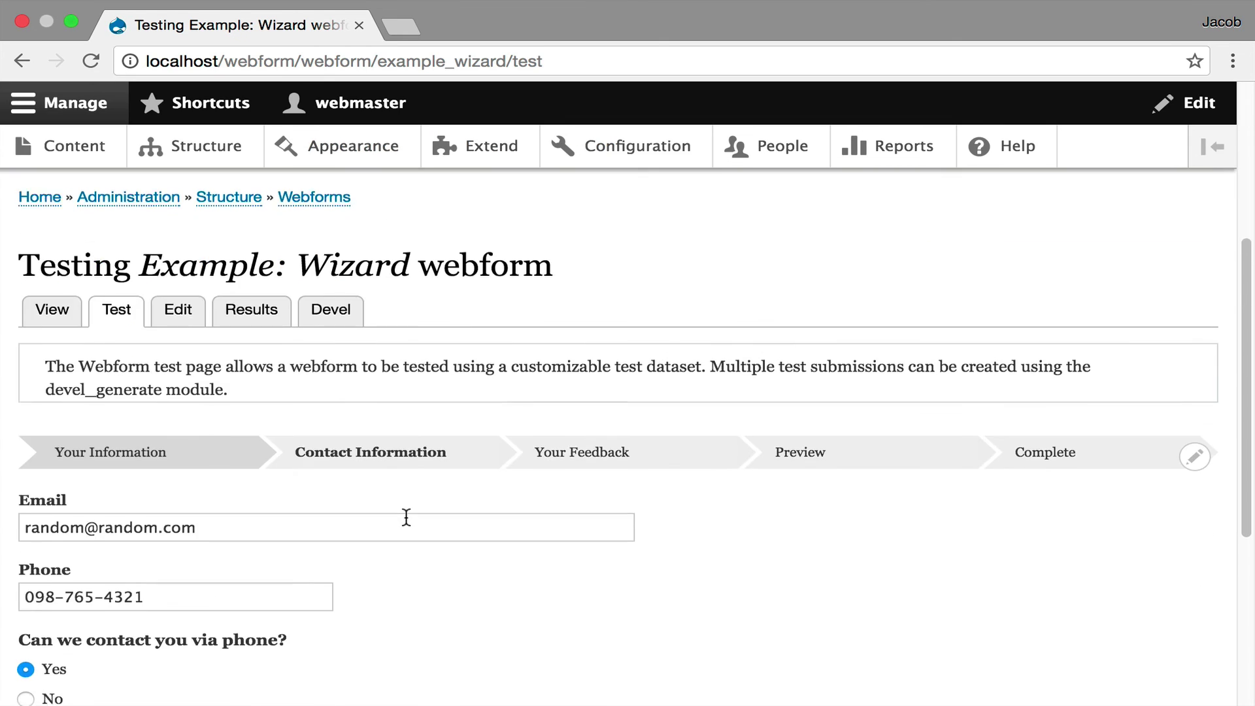
pyautogui.scroll(-2, 406, 518)
pyautogui.click(302, 602)
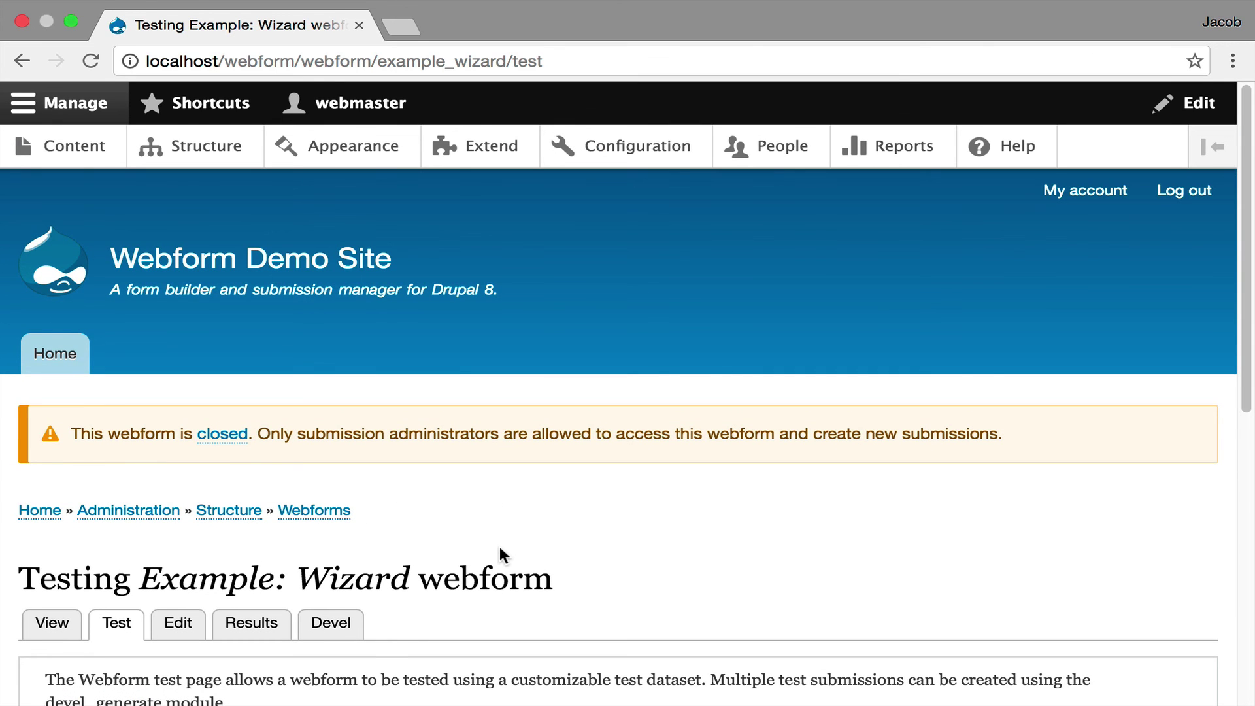
pyautogui.scroll(-1, 498, 555)
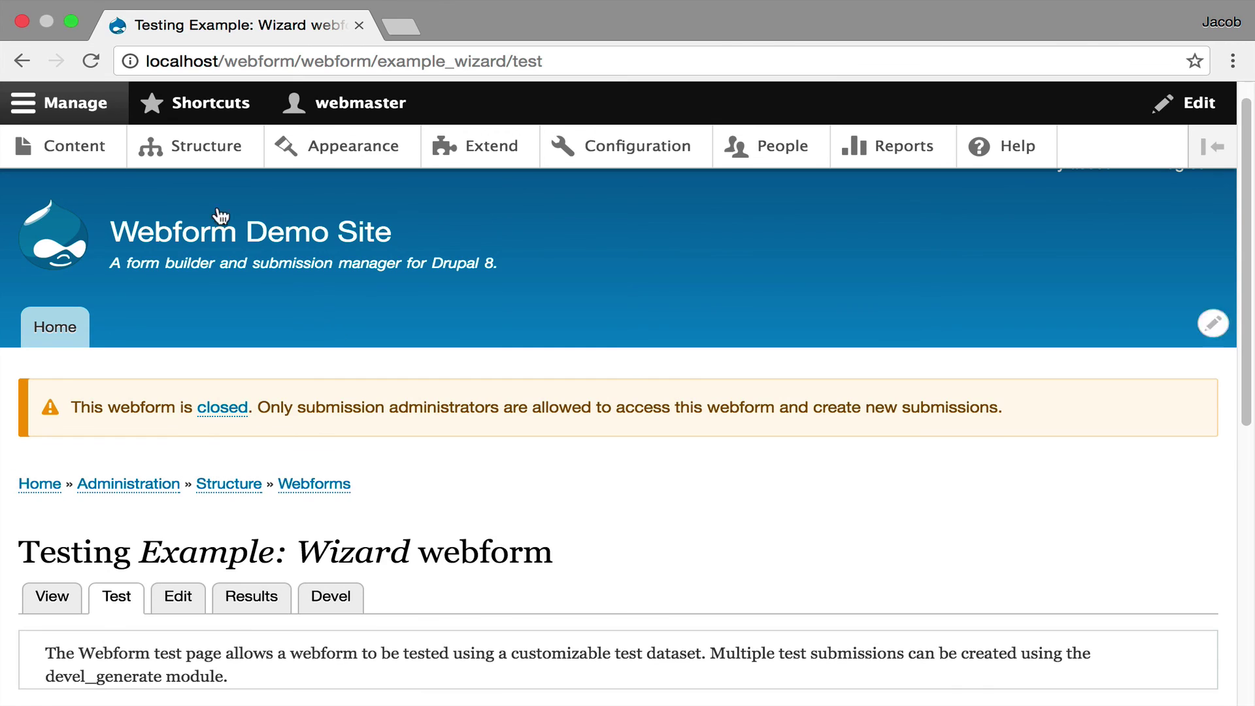
pyautogui.click(40, 146)
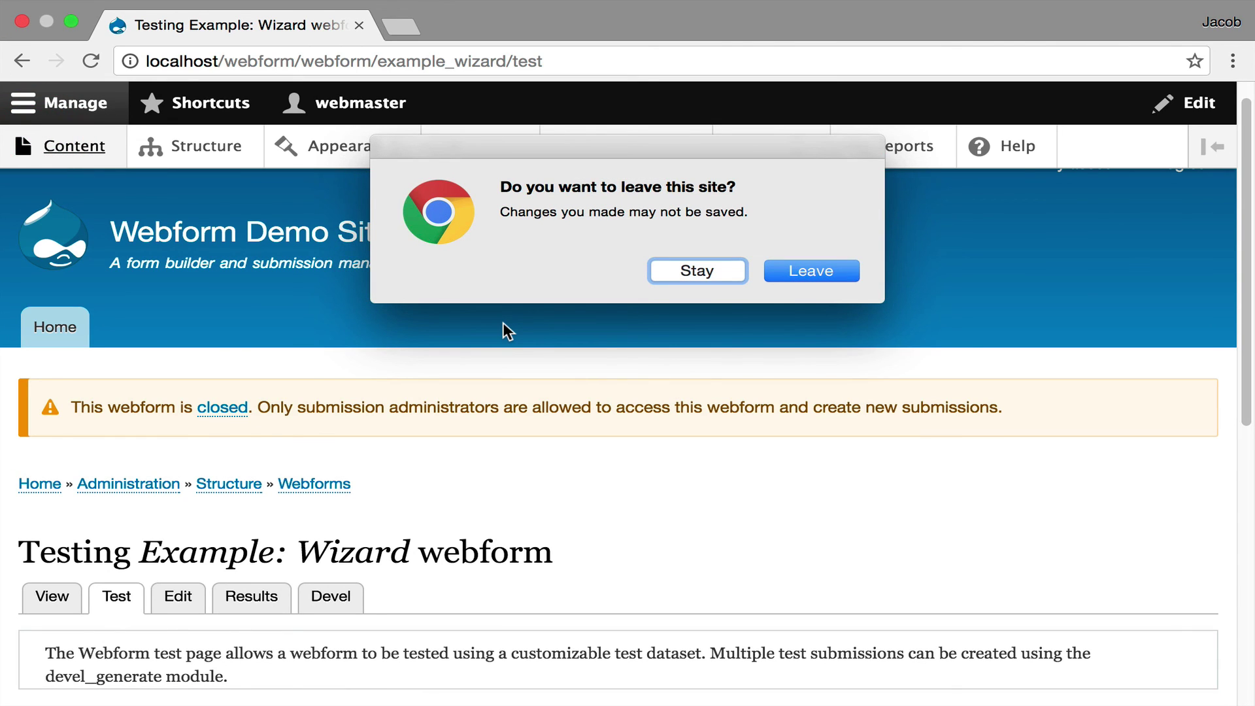
pyautogui.click(711, 268)
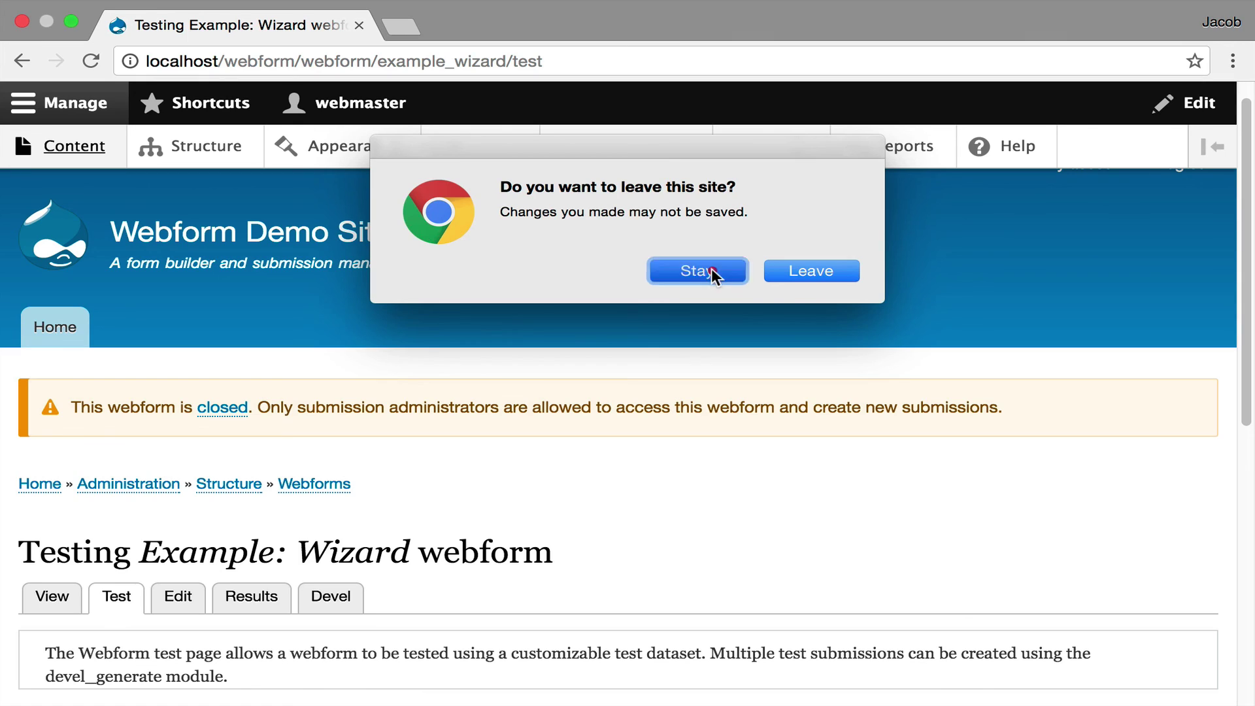